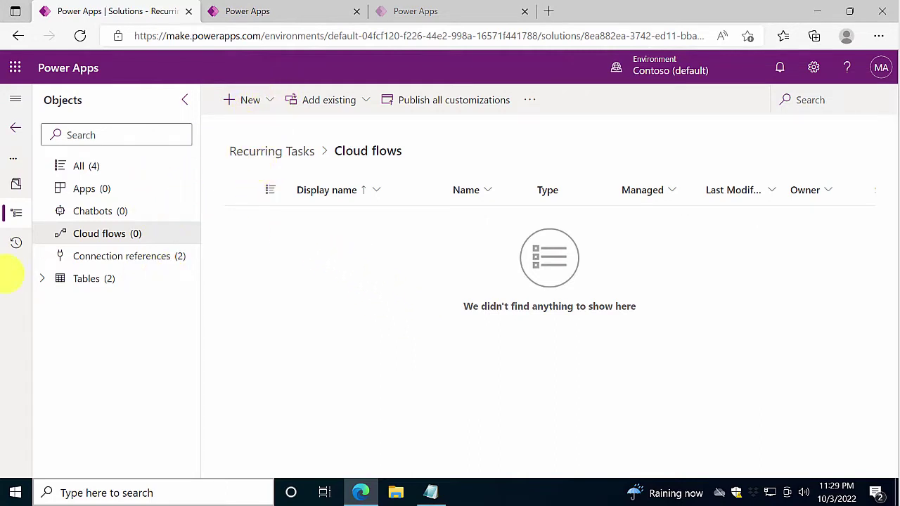
# Step: Expand Tables in the Recurring Tasks solution to list the Task and Template tables
pyautogui.click(41, 279)
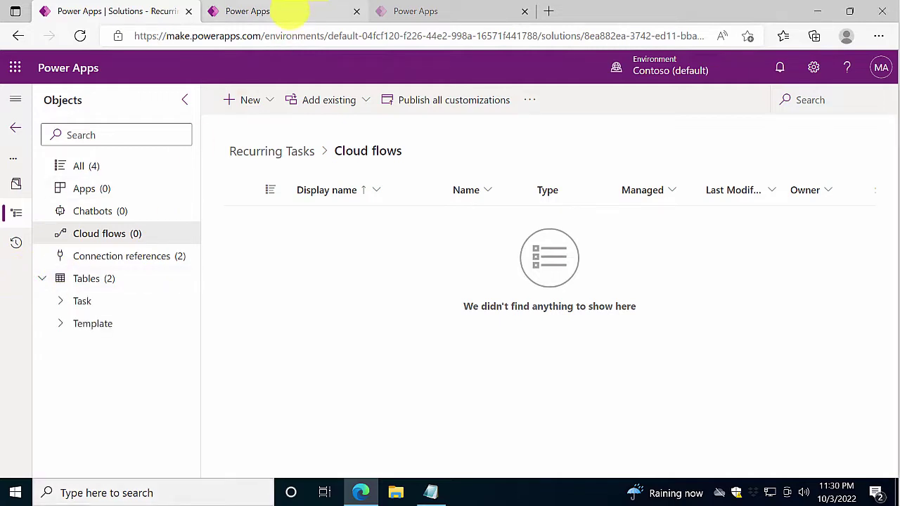
# Step: Bring up the Templates table and review the Buy fruit and Send invoices names and descriptions
pyautogui.click(284, 10)
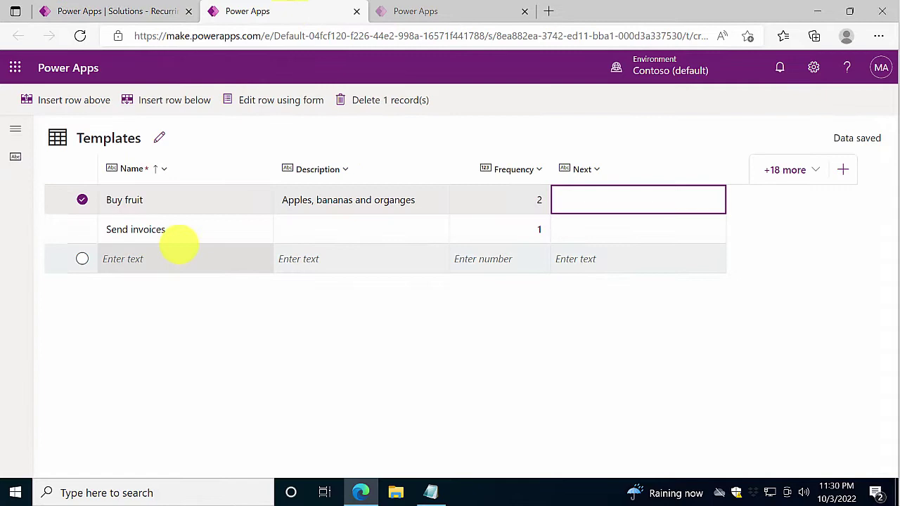
pyautogui.click(409, 232)
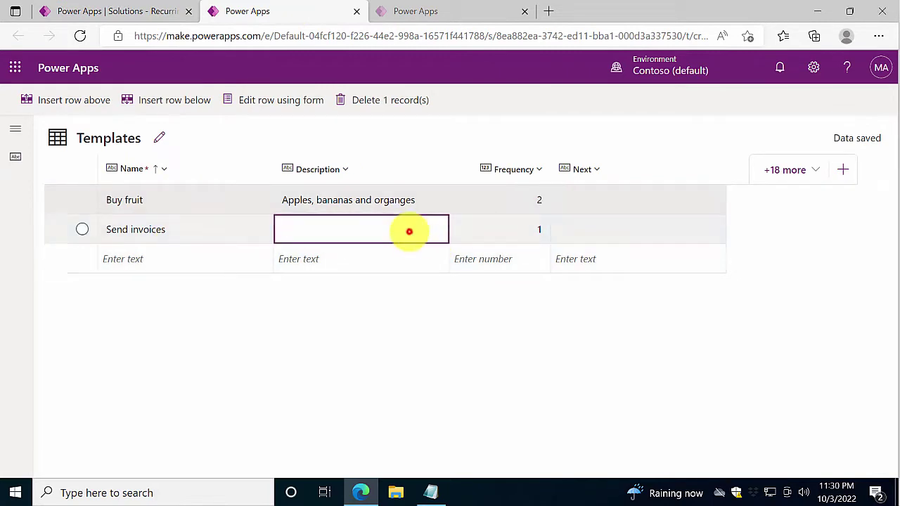
pyautogui.click(168, 197)
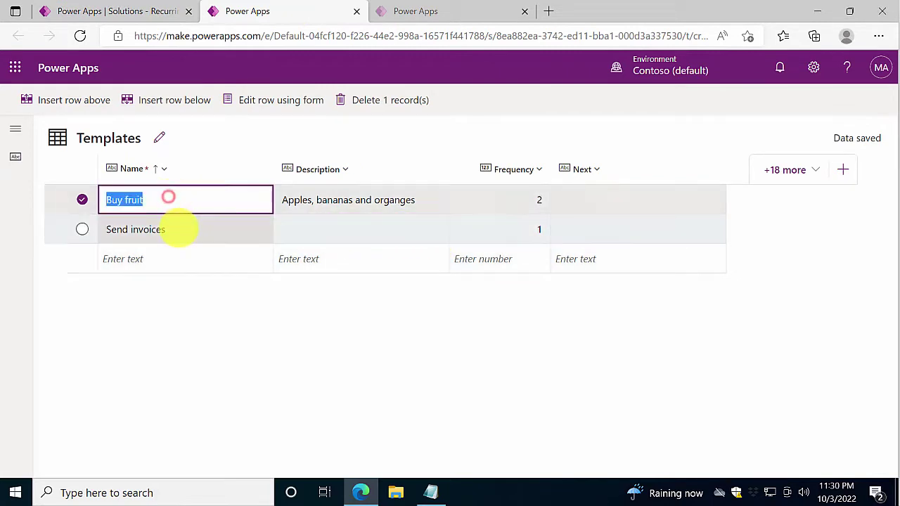
pyautogui.click(178, 229)
pyautogui.click(364, 199)
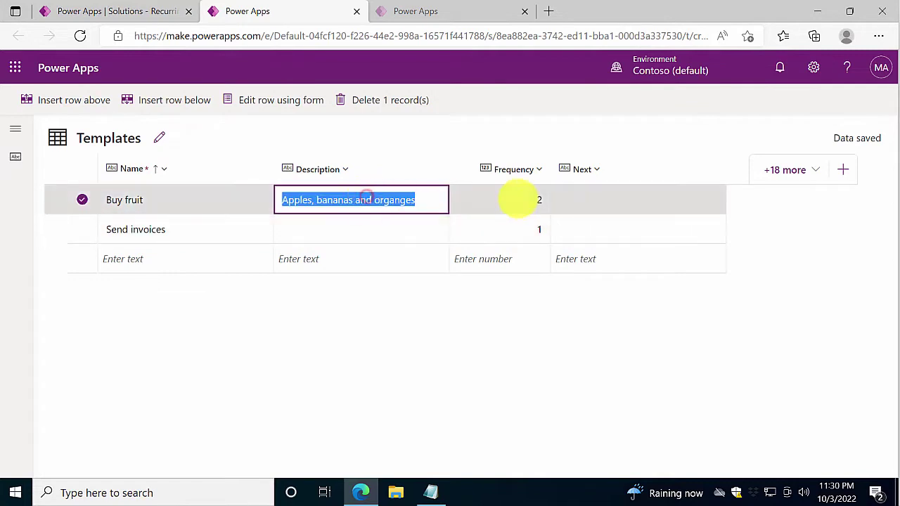
# Step: Check the frequencies (Buy fruit 2, Send invoices 1) and Buy fruit's empty Next value
pyautogui.click(517, 200)
pyautogui.click(516, 221)
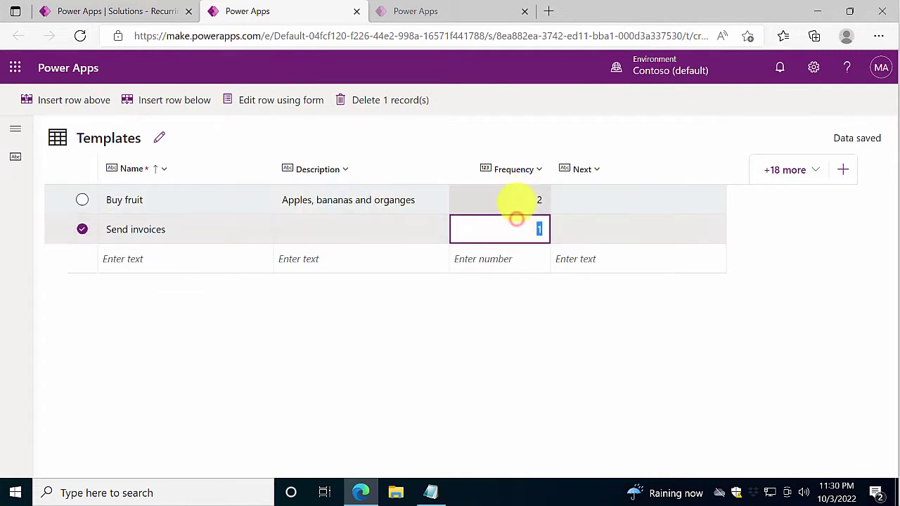
pyautogui.click(516, 200)
pyautogui.click(201, 233)
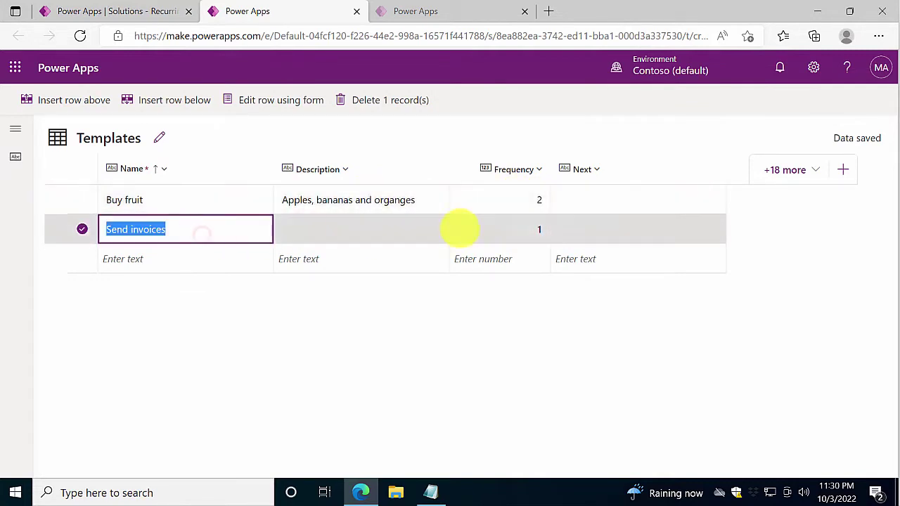
pyautogui.click(512, 226)
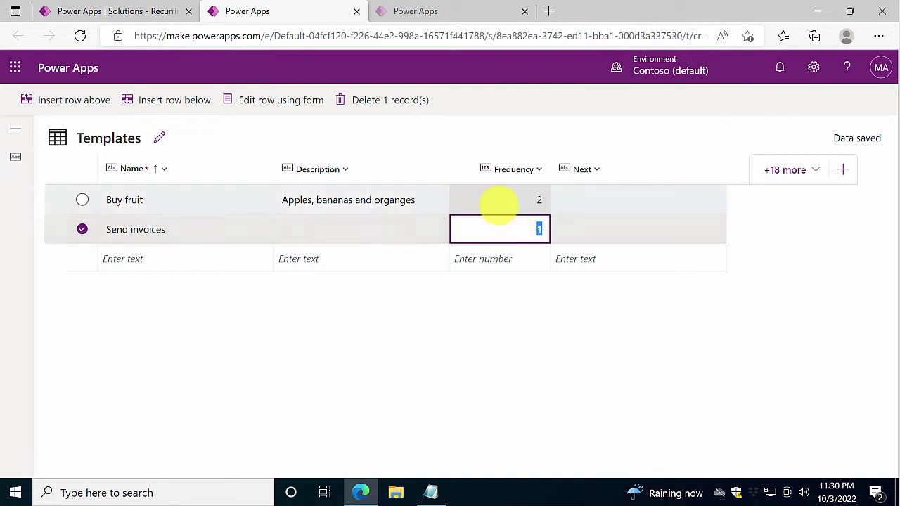
pyautogui.click(499, 204)
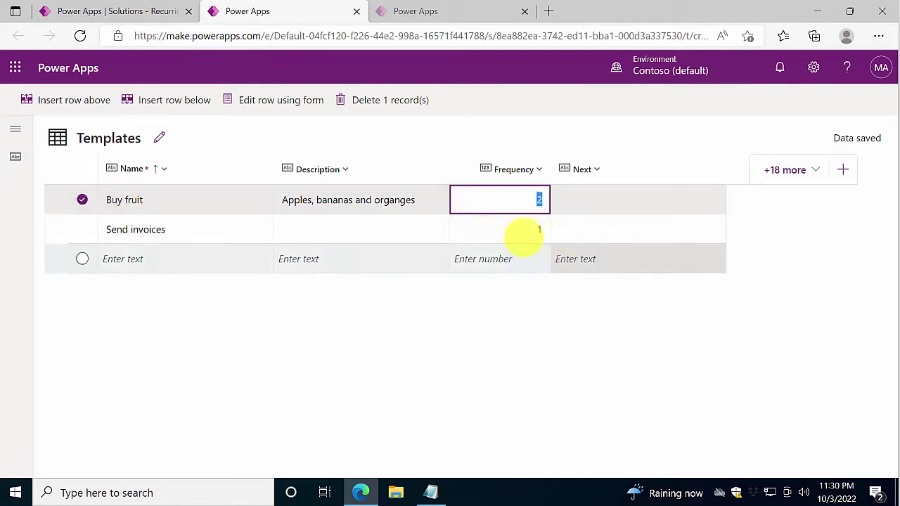
pyautogui.click(507, 235)
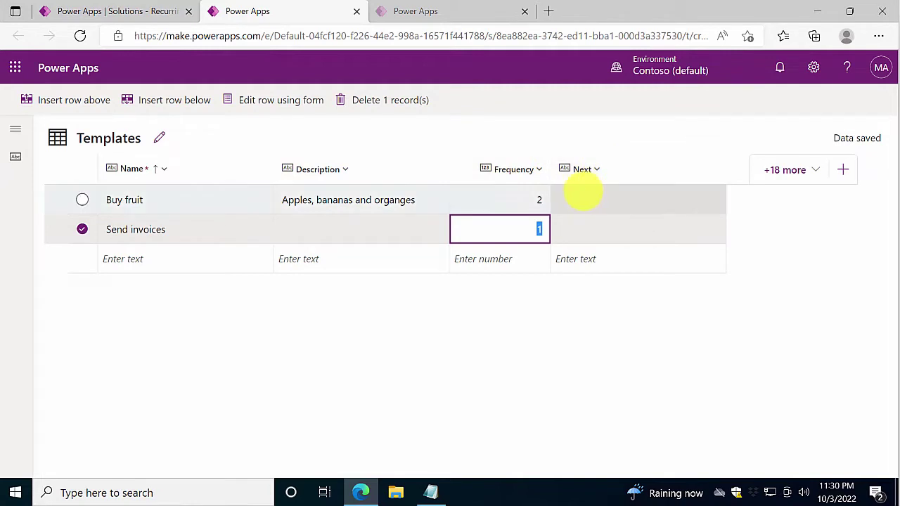
pyautogui.click(583, 193)
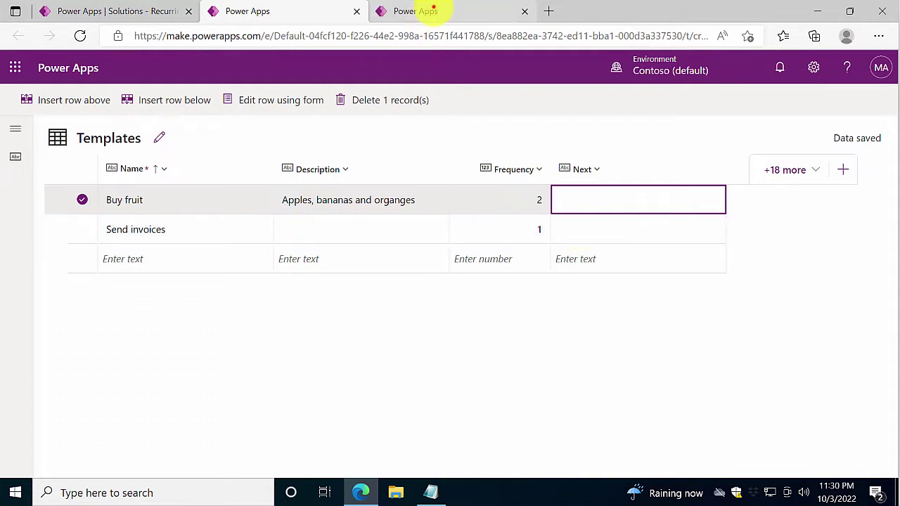
# Step: Rename the Tasks table's display name to Daily Task / Daily Tasks and save it
pyautogui.click(427, 11)
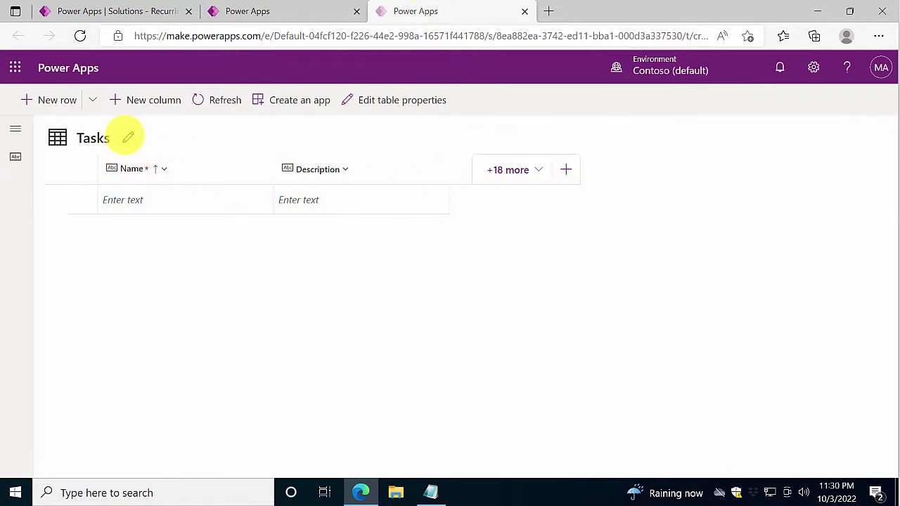
pyautogui.click(128, 138)
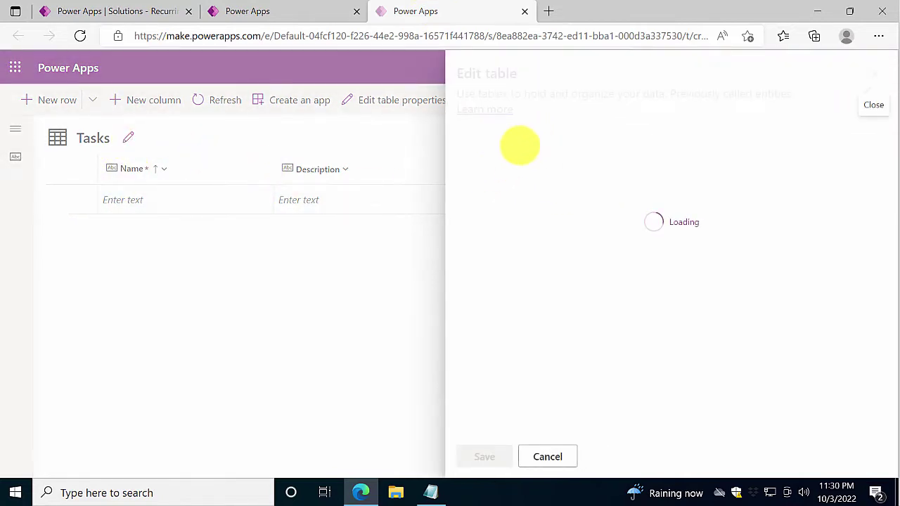
pyautogui.click(520, 194)
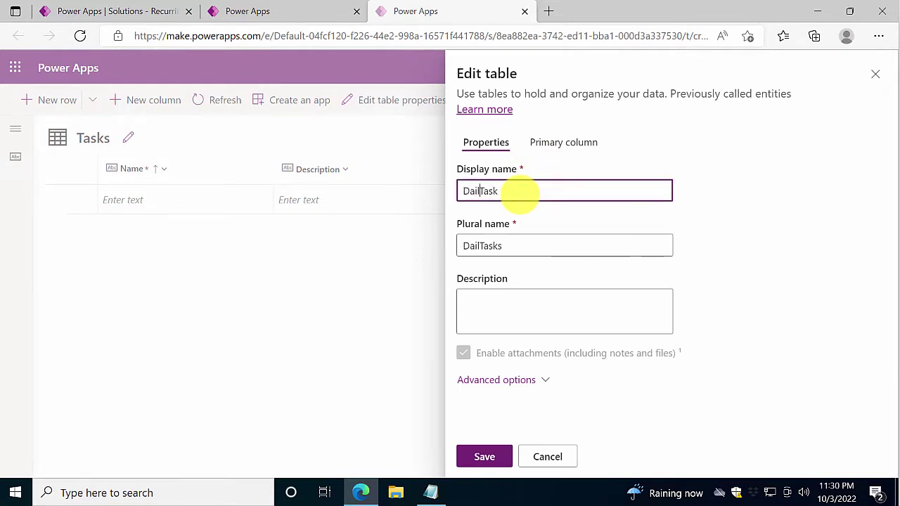
pyautogui.click(483, 457)
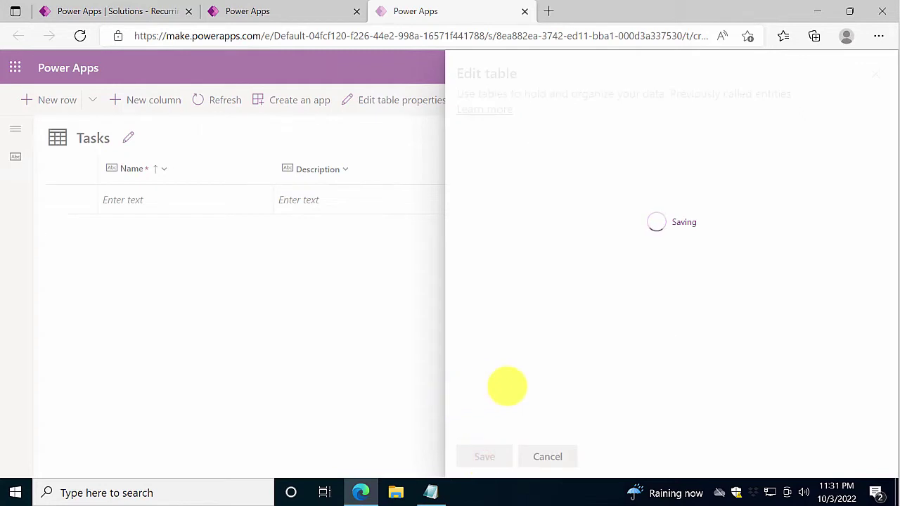
pyautogui.click(117, 11)
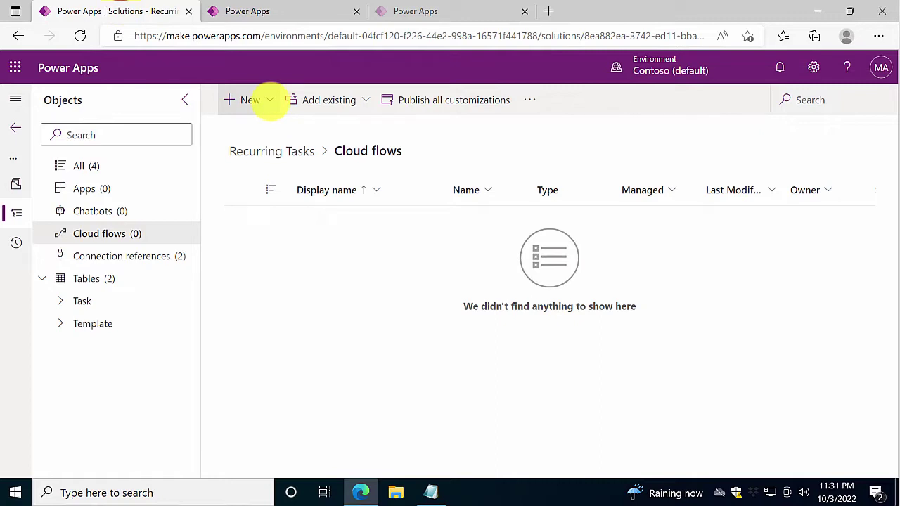
# Step: Start a new scheduled cloud flow in the solution named Create Daily Tasks
pyautogui.click(271, 104)
pyautogui.moveTo(246, 151)
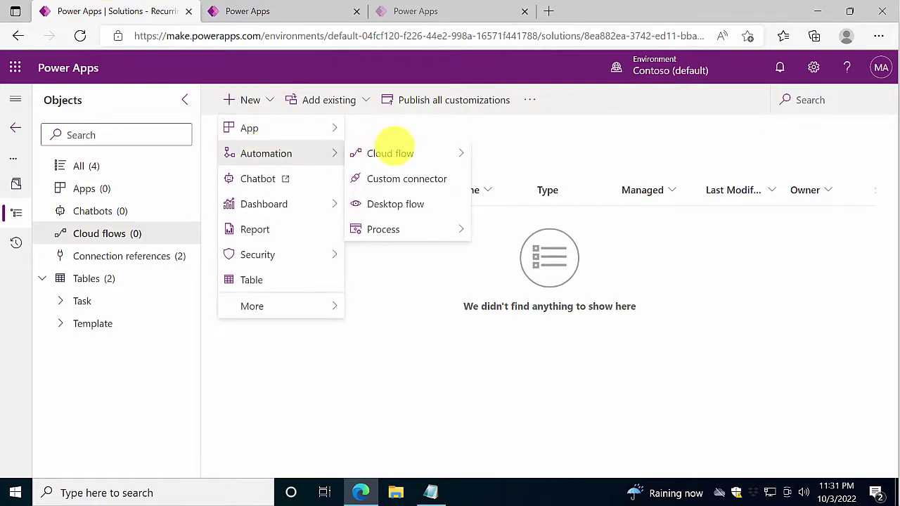
pyautogui.moveTo(395, 150)
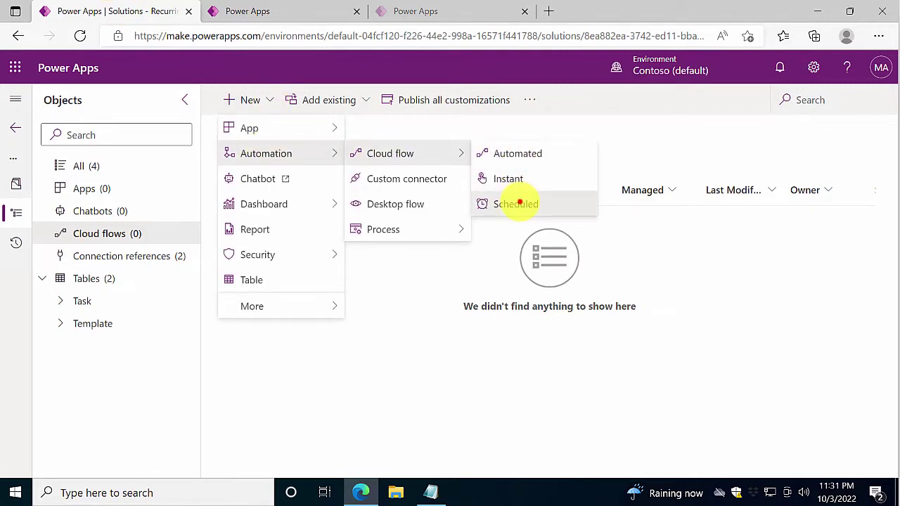
pyautogui.click(520, 203)
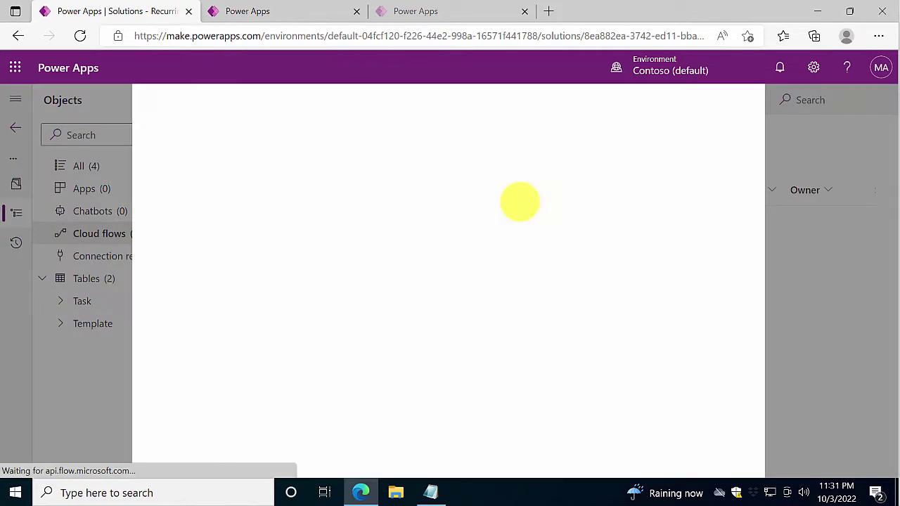
pyautogui.click(558, 147)
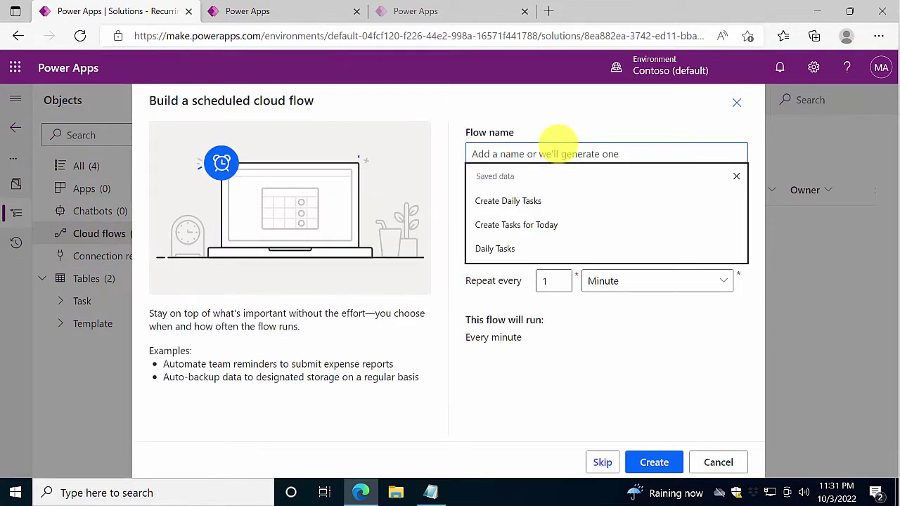
pyautogui.click(512, 201)
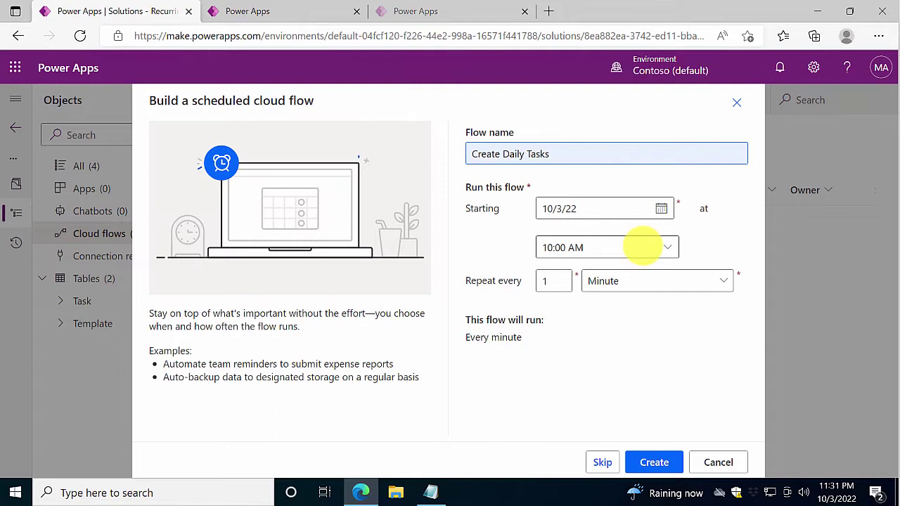
# Step: Schedule the flow to run every 1 day at 07:30 AM and create it
pyautogui.click(671, 246)
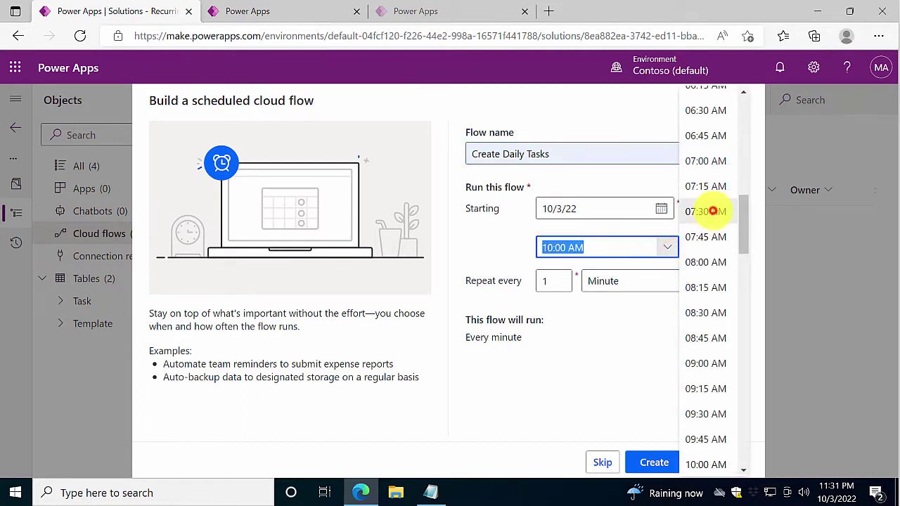
pyautogui.click(711, 211)
pyautogui.click(647, 275)
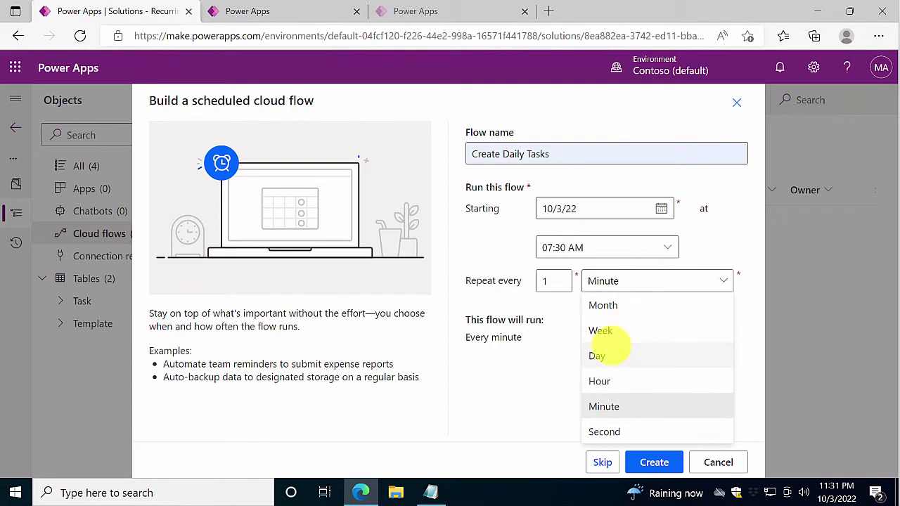
pyautogui.click(604, 354)
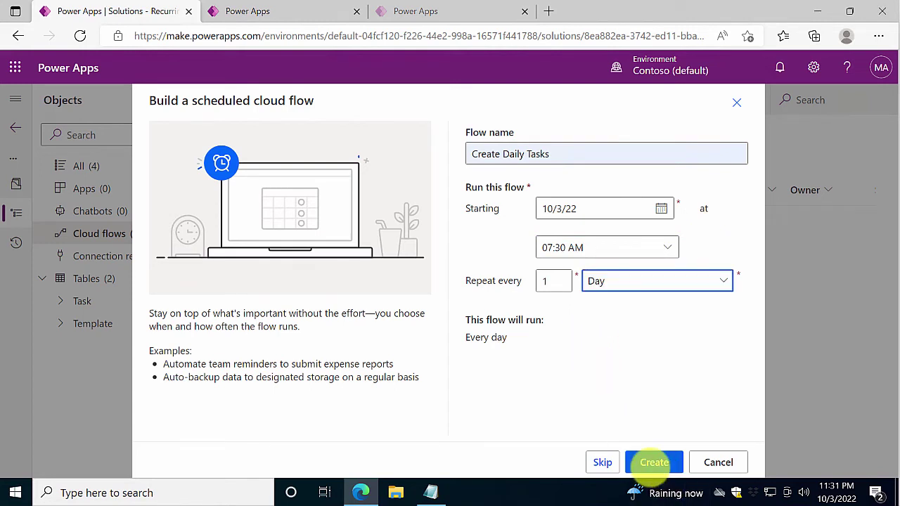
pyautogui.click(653, 462)
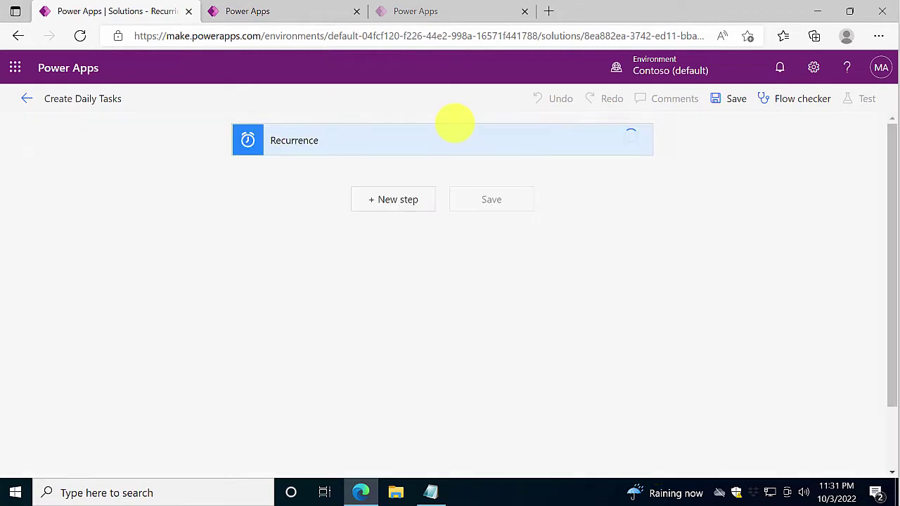
# Step: Rename the flow's Recurrence trigger to Daily
pyautogui.click(636, 140)
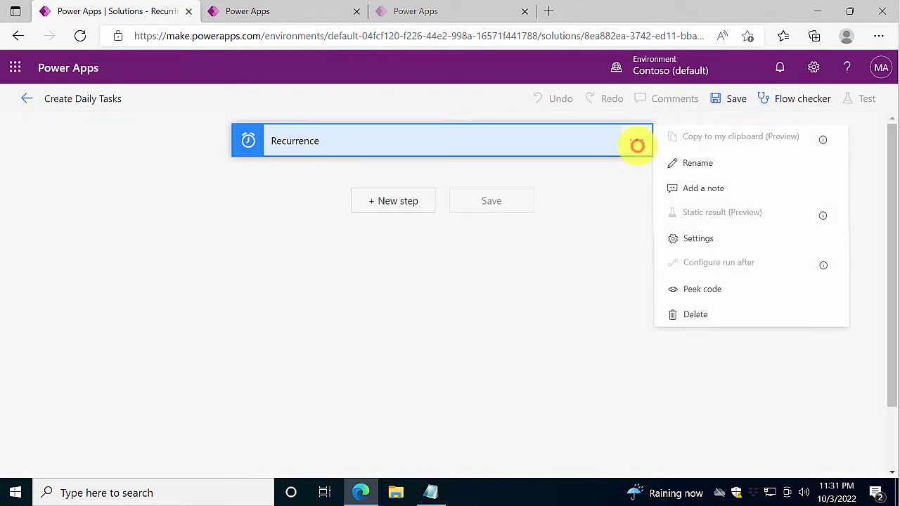
pyautogui.click(686, 156)
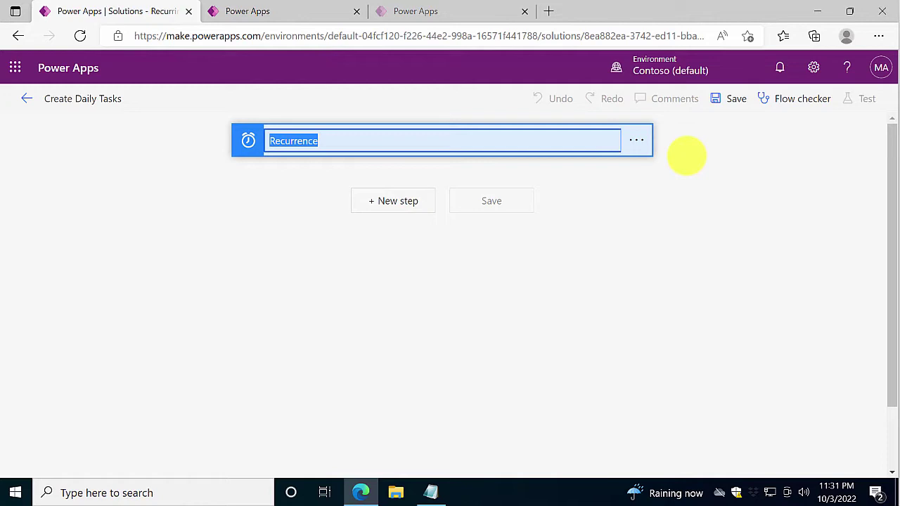
pyautogui.write('Daily')
pyautogui.press('Return')
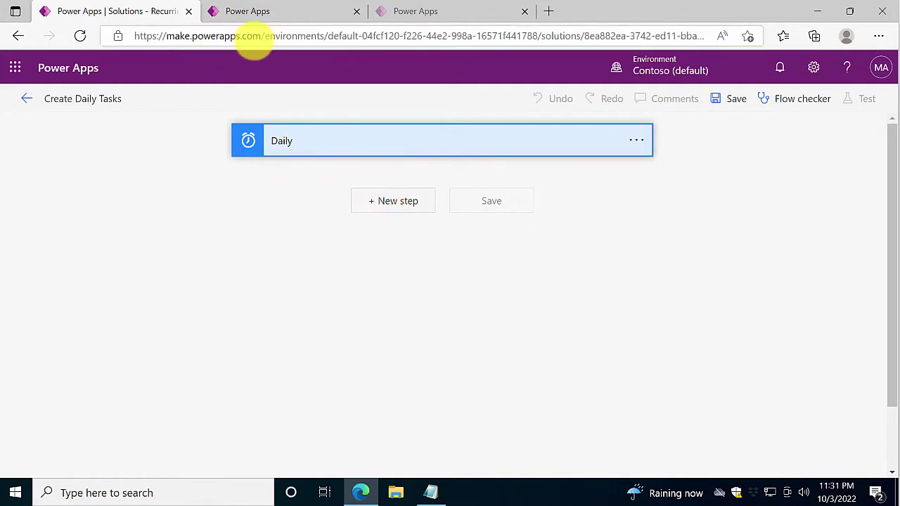
pyautogui.click(248, 10)
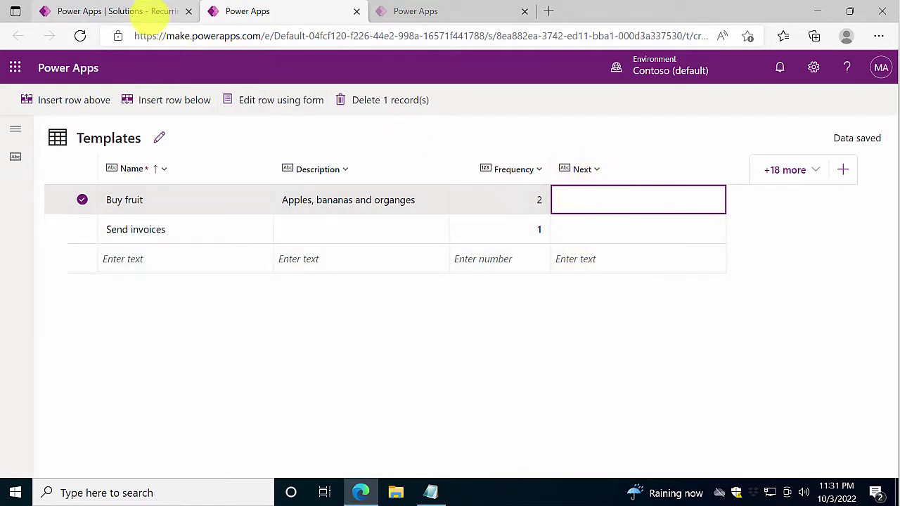
# Step: Add a new step after Daily and search 'dataverse' to list the Microsoft Dataverse actions
pyautogui.click(134, 11)
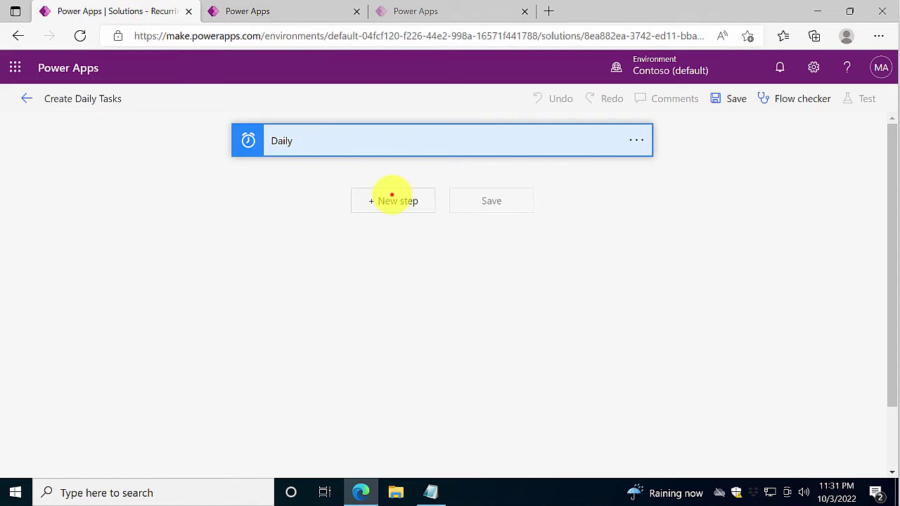
pyautogui.click(392, 198)
pyautogui.click(366, 237)
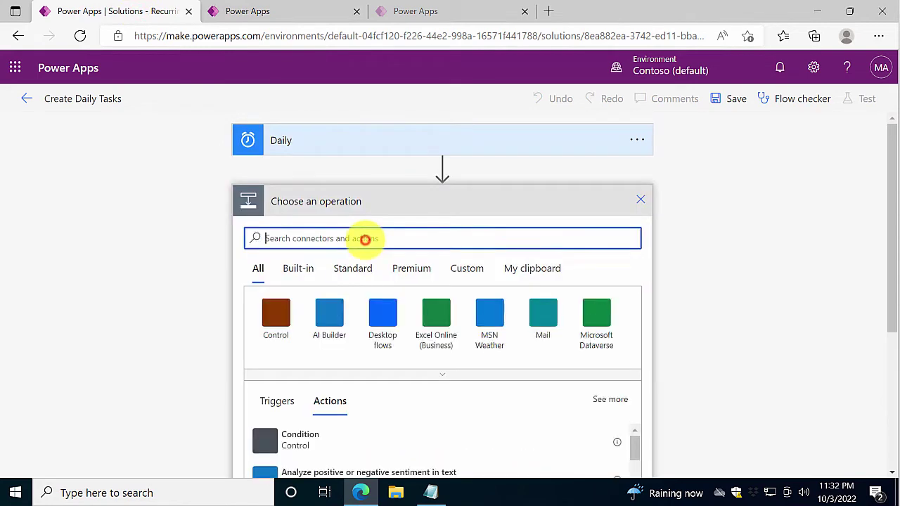
pyautogui.write('ataverse')
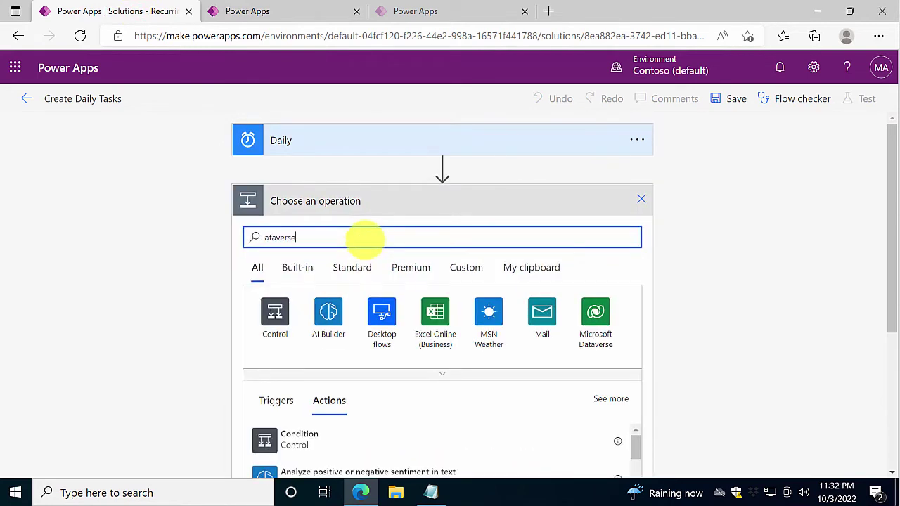
pyautogui.press('Home')
pyautogui.write('d')
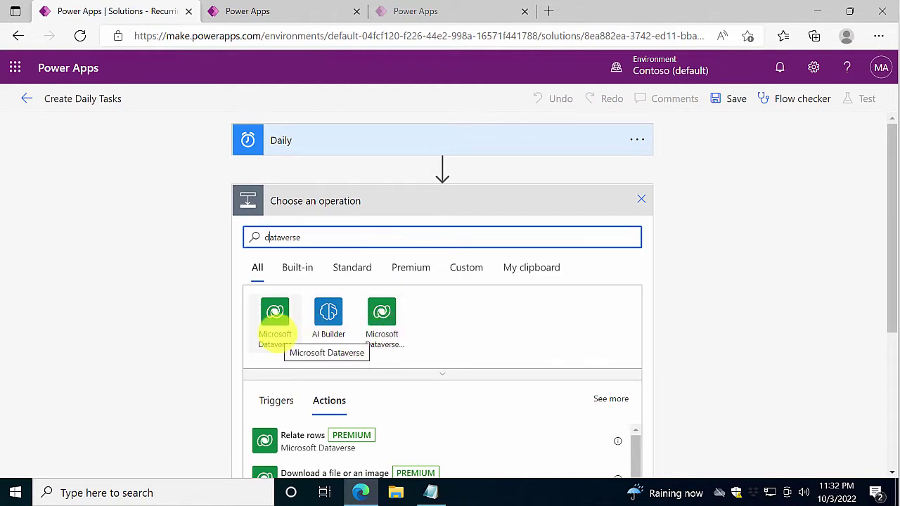
pyautogui.click(274, 313)
pyautogui.scroll(-5, 499, 363)
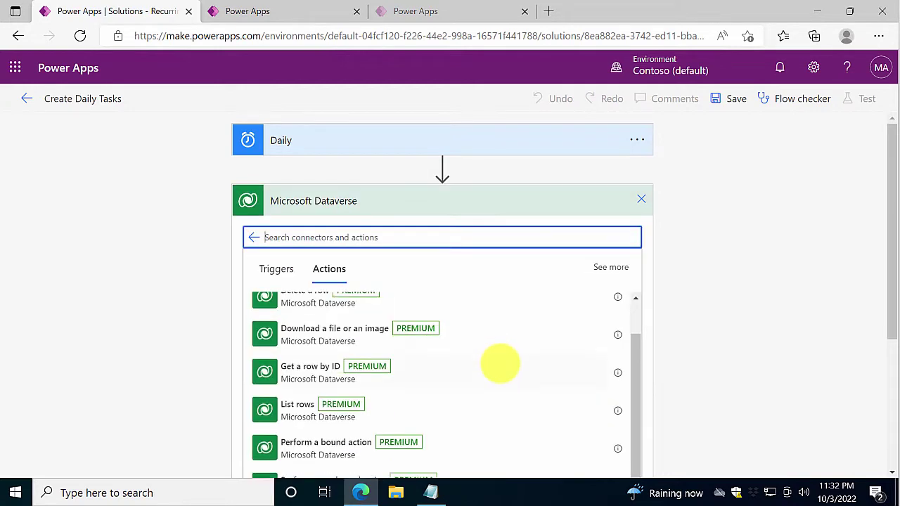
pyautogui.scroll(1, 500, 363)
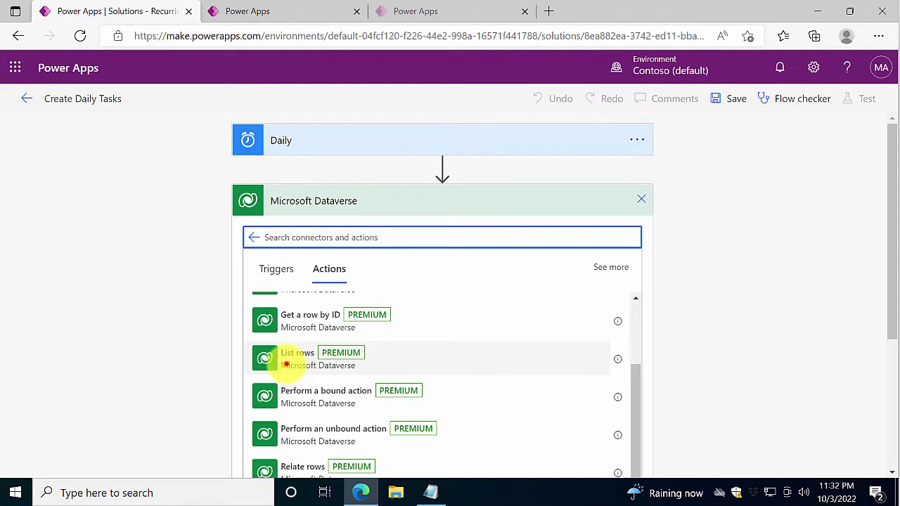
# Step: Add a Dataverse List rows action that reads the Templates table
pyautogui.click(286, 359)
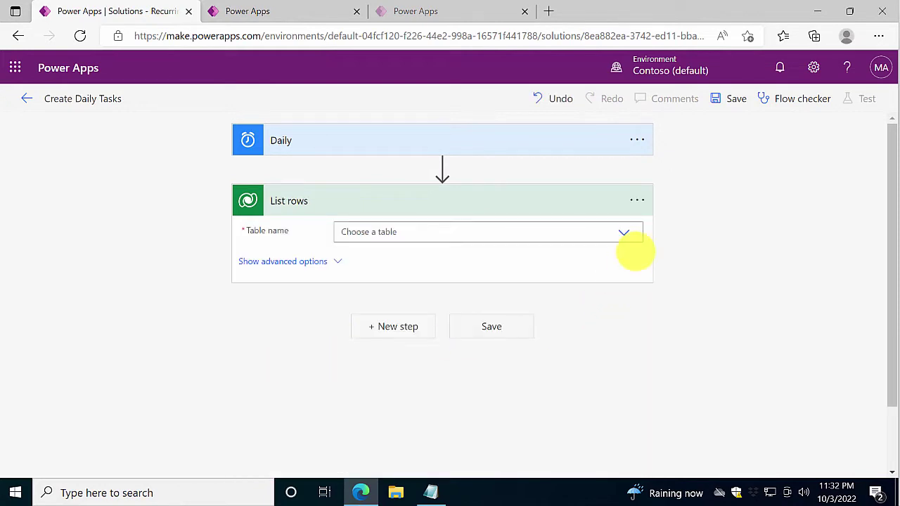
pyautogui.click(626, 231)
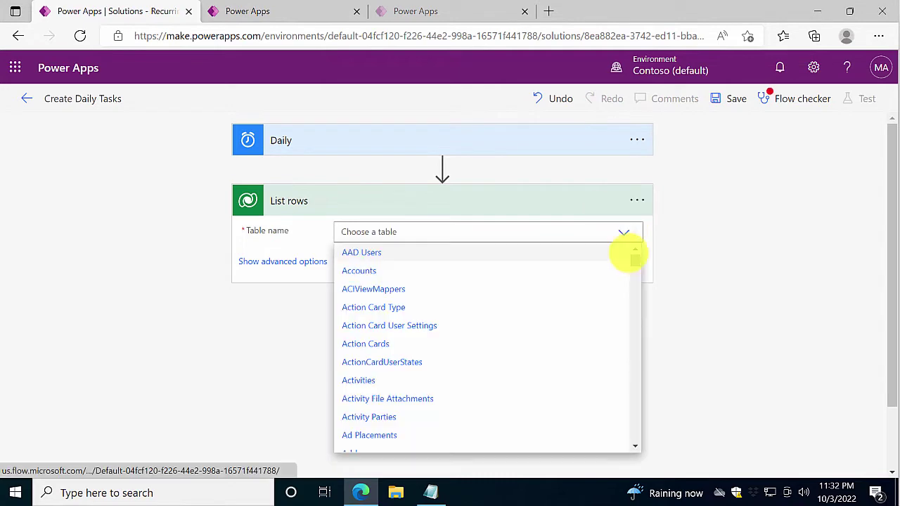
pyautogui.moveTo(634, 260); pyautogui.dragTo(634, 414)
pyautogui.scroll(-2, 372, 417)
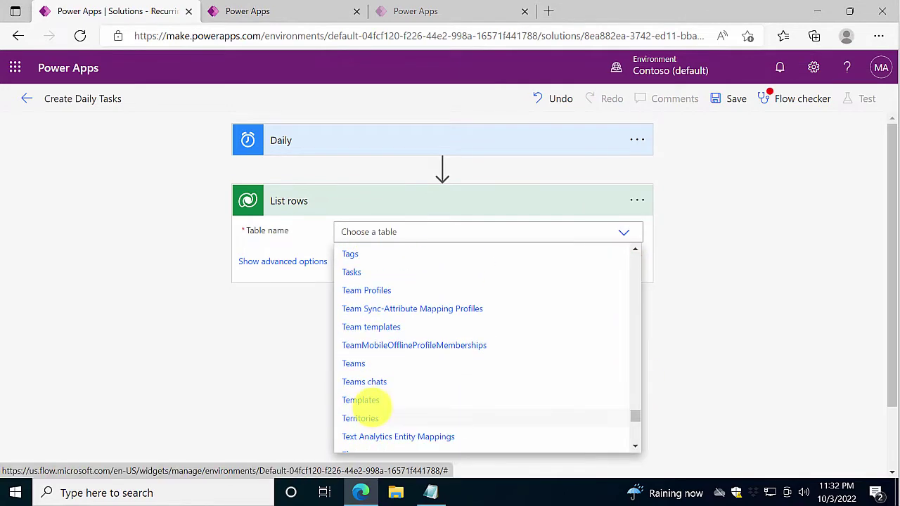
pyautogui.click(360, 400)
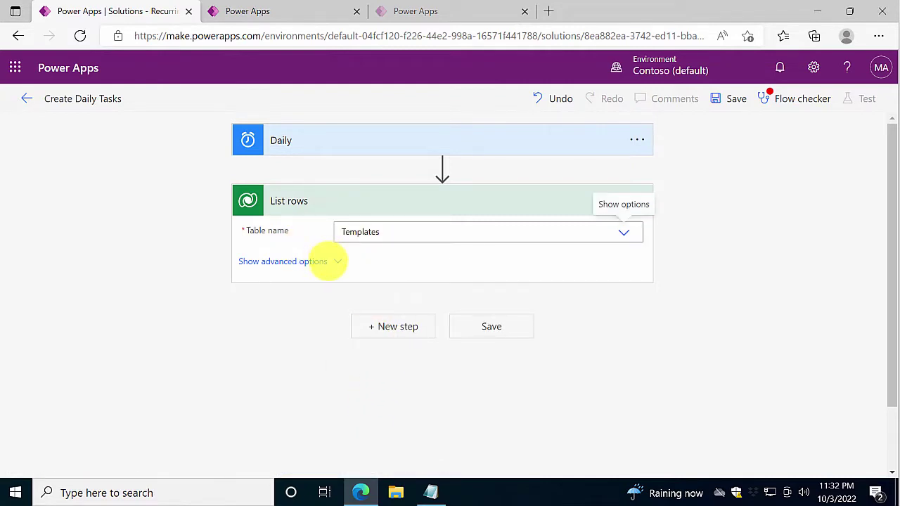
# Step: Show the step's advanced options and begin the Filter rows expression as 'eq null'
pyautogui.click(328, 260)
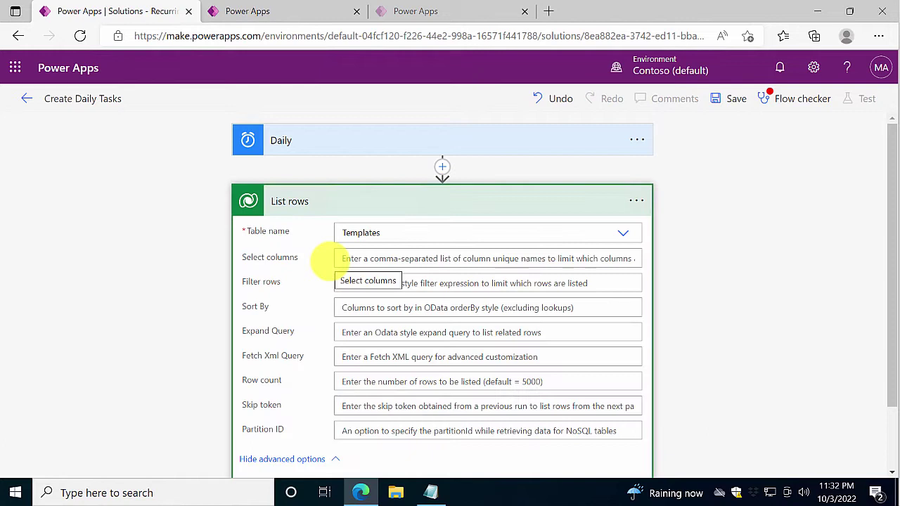
pyautogui.click(369, 283)
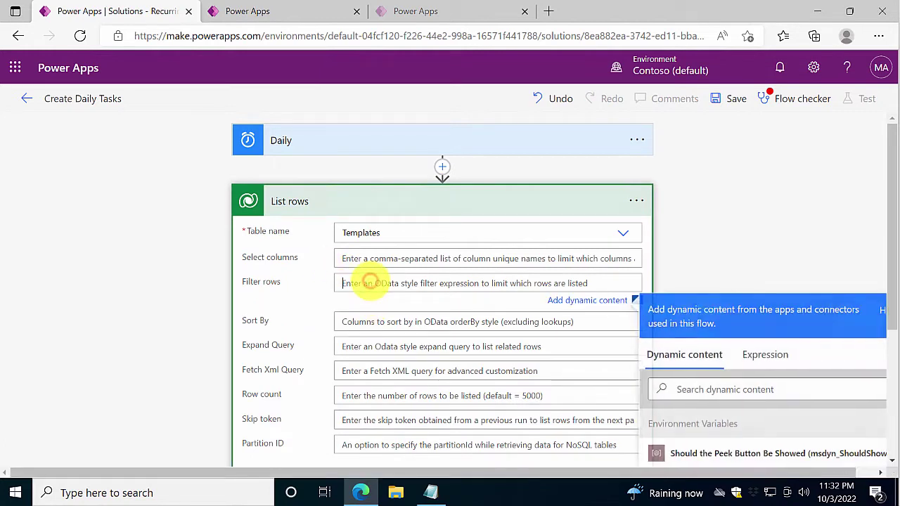
pyautogui.write('eq null')
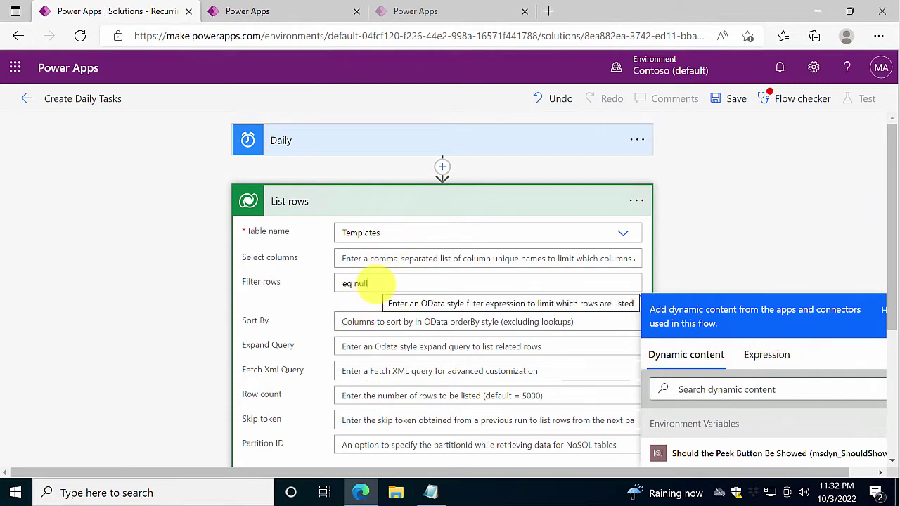
pyautogui.click(374, 282)
# Step: Copy the Next column's logical name cree6_template_next from its Edit column advanced options
pyautogui.click(287, 12)
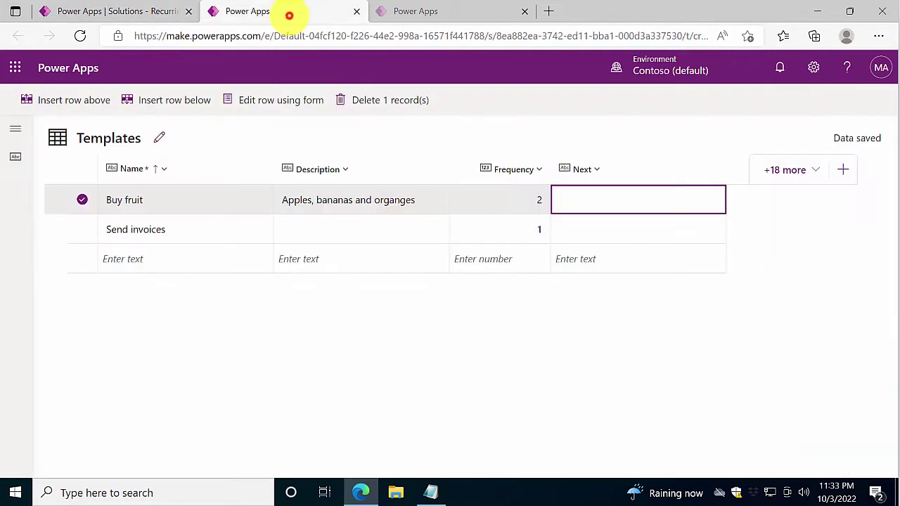
pyautogui.click(595, 168)
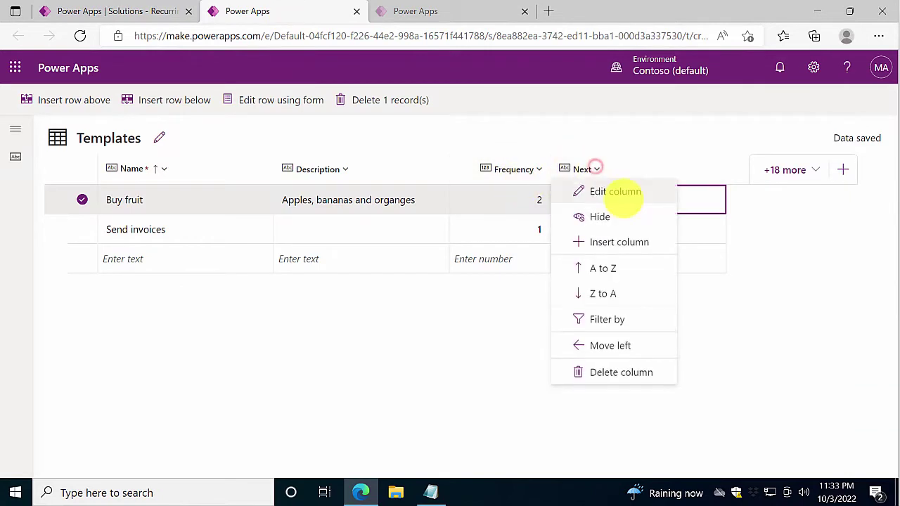
pyautogui.click(622, 199)
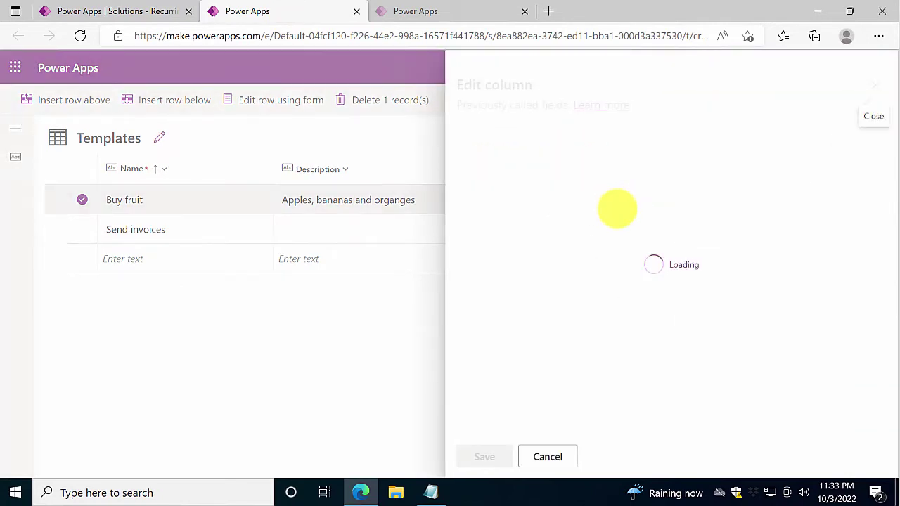
pyautogui.scroll(-3, 553, 364)
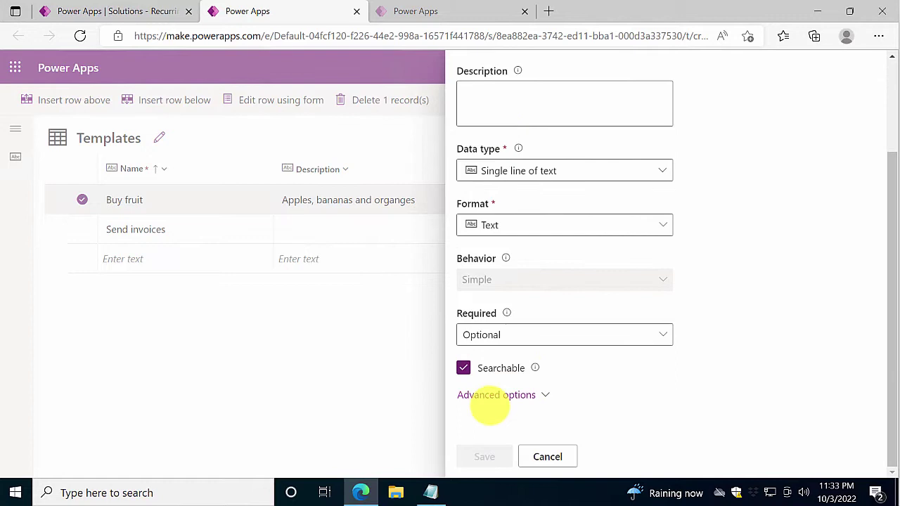
pyautogui.click(503, 396)
pyautogui.scroll(-3, 668, 381)
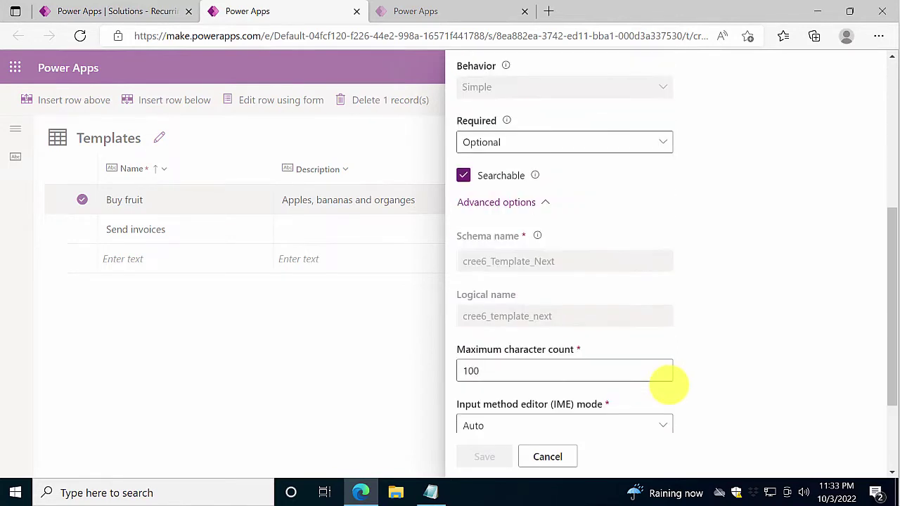
pyautogui.moveTo(576, 317); pyautogui.dragTo(464, 309)
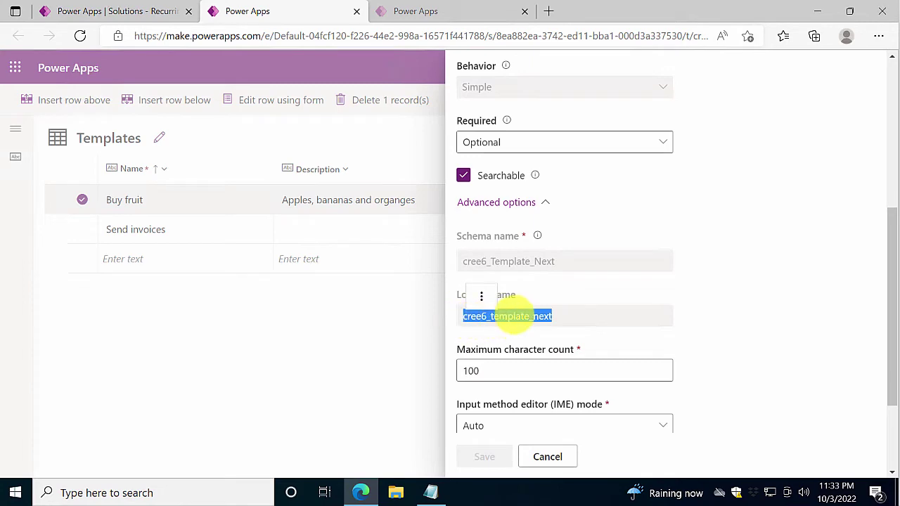
pyautogui.rightClick(515, 315)
pyautogui.click(556, 156)
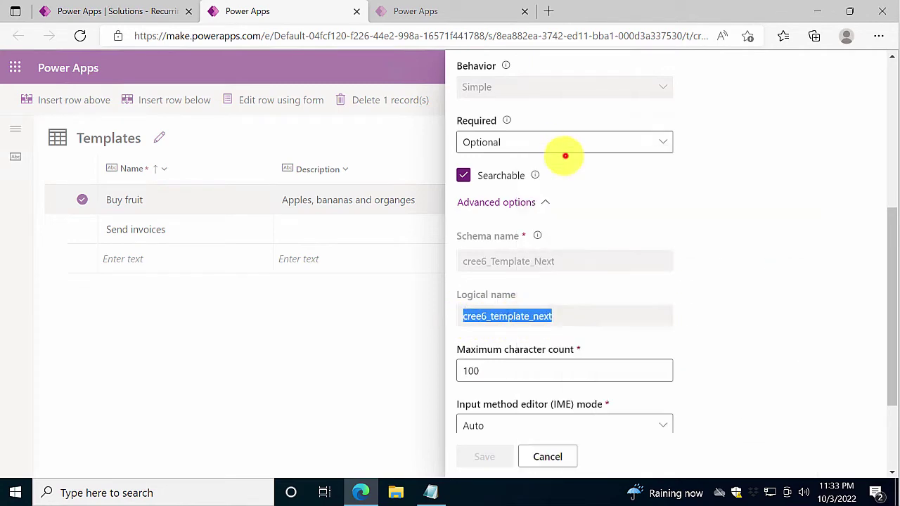
# Step: Complete the filter as cree6_template_next eq null and rename the step 'Empty Next Templates'
pyautogui.click(96, 11)
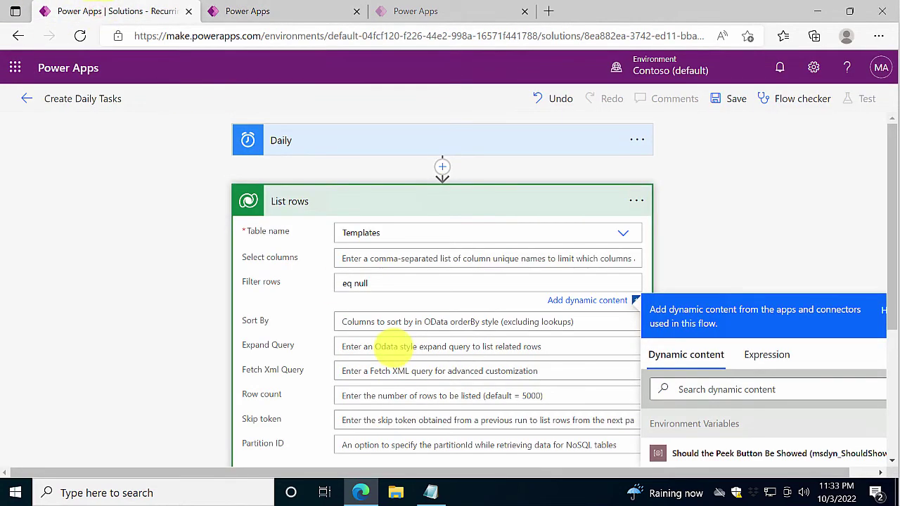
pyautogui.click(414, 318)
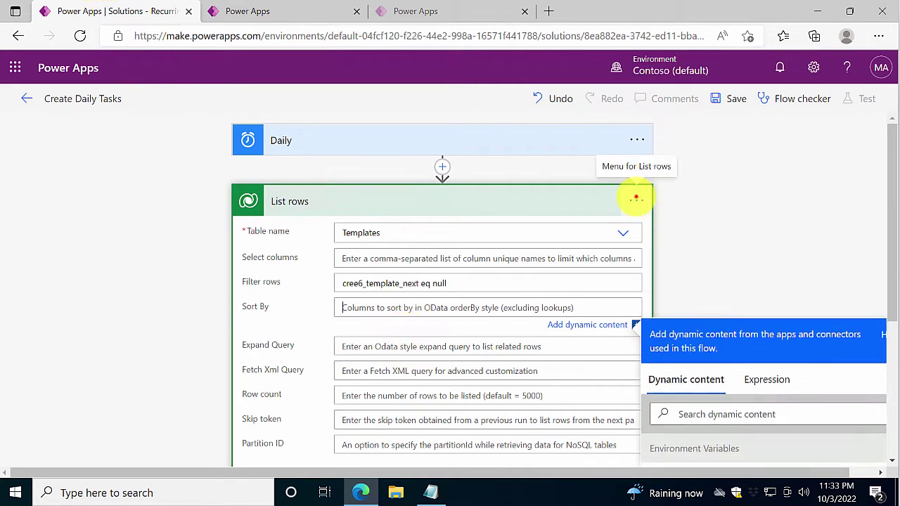
pyautogui.click(636, 201)
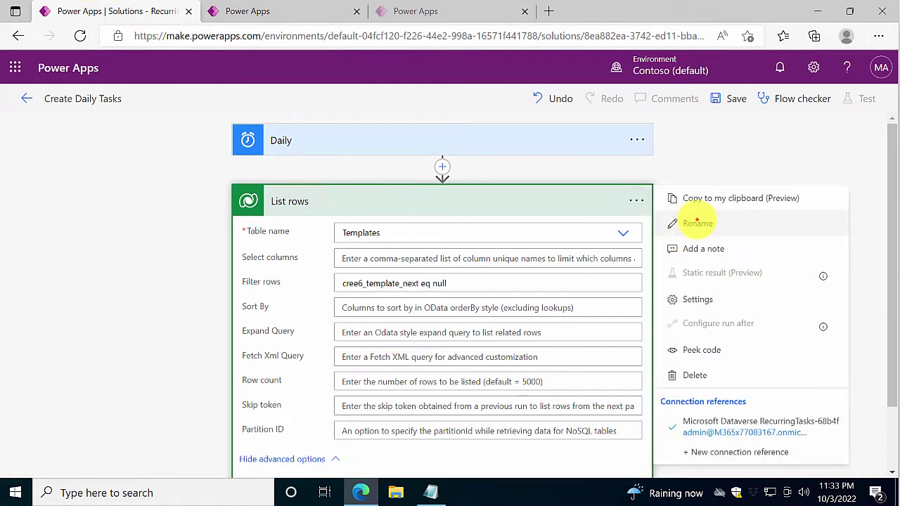
pyautogui.click(697, 223)
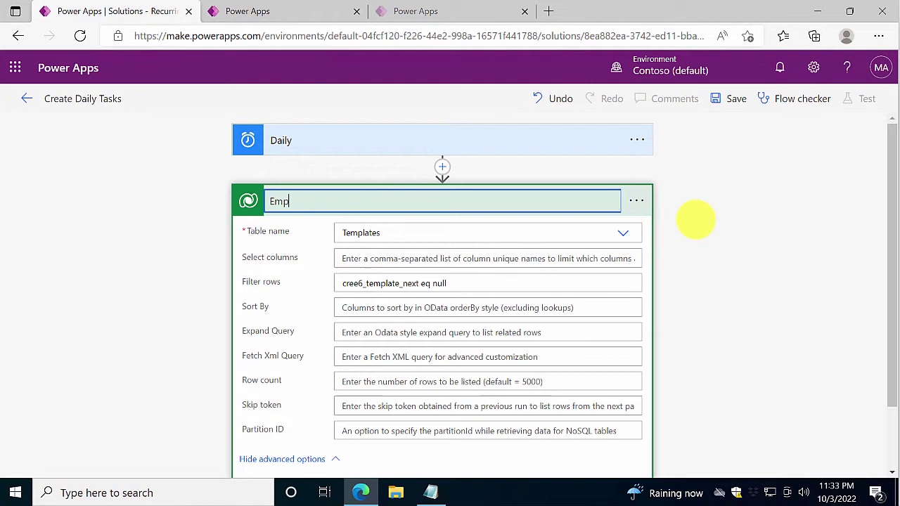
pyautogui.write('Empty Next Templa')
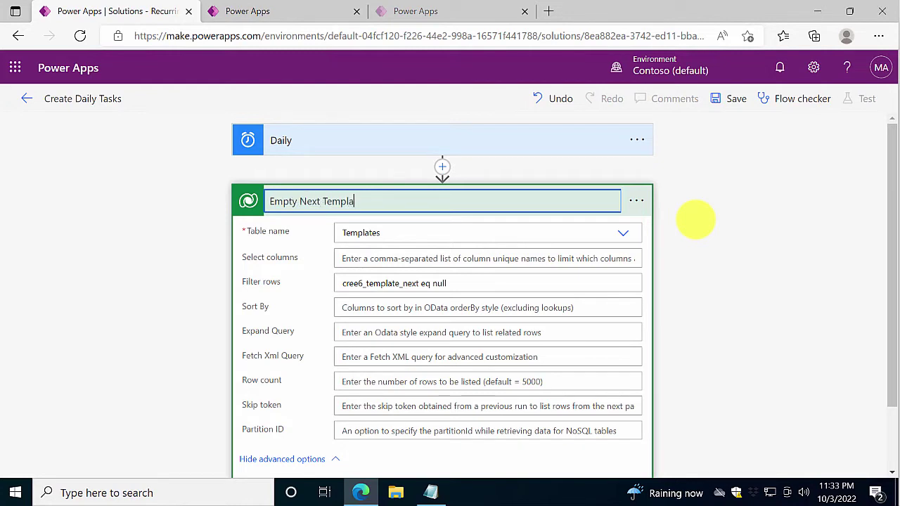
pyautogui.write('tes')
pyautogui.press('Return')
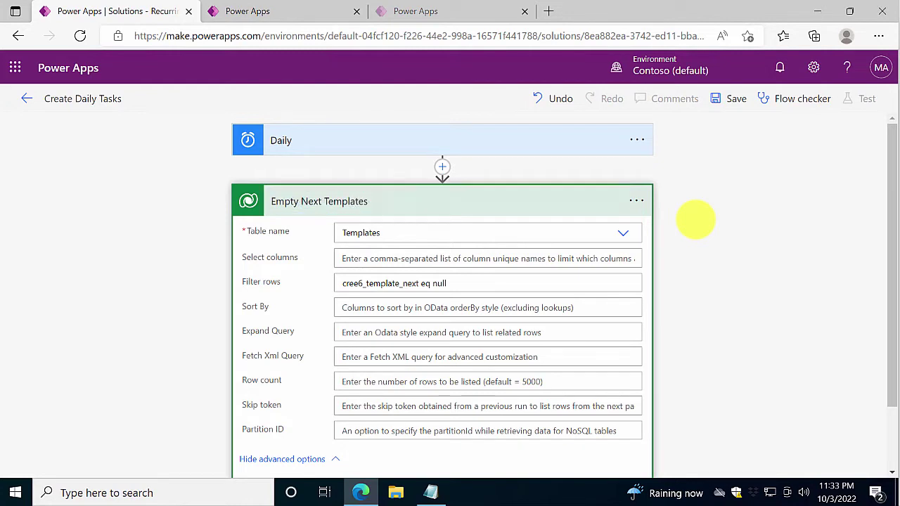
pyautogui.click(337, 198)
# Step: Close the Next column's Edit column panel on the Templates table without changes
pyautogui.click(344, 200)
pyautogui.click(284, 6)
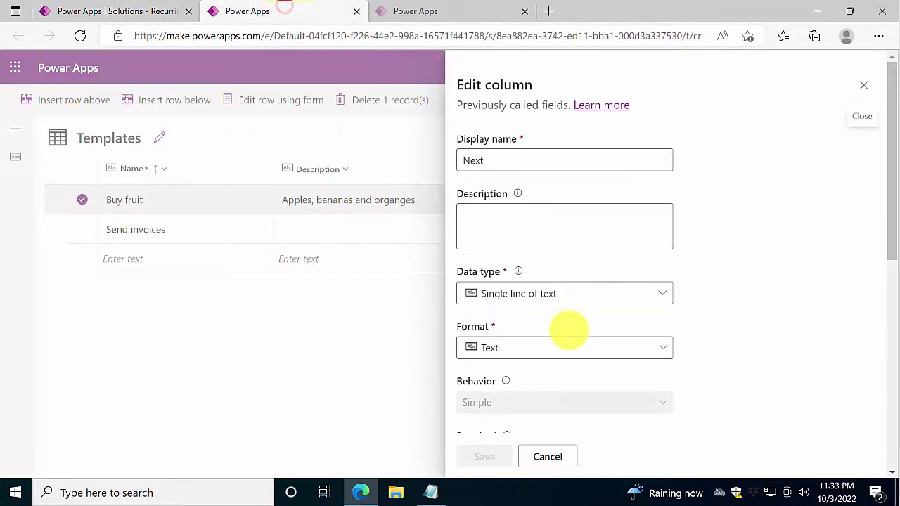
pyautogui.click(863, 85)
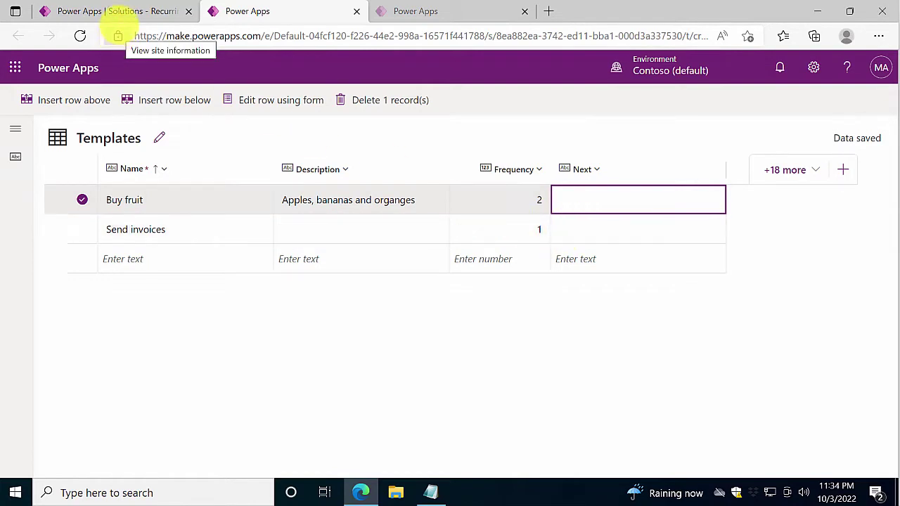
pyautogui.click(98, 11)
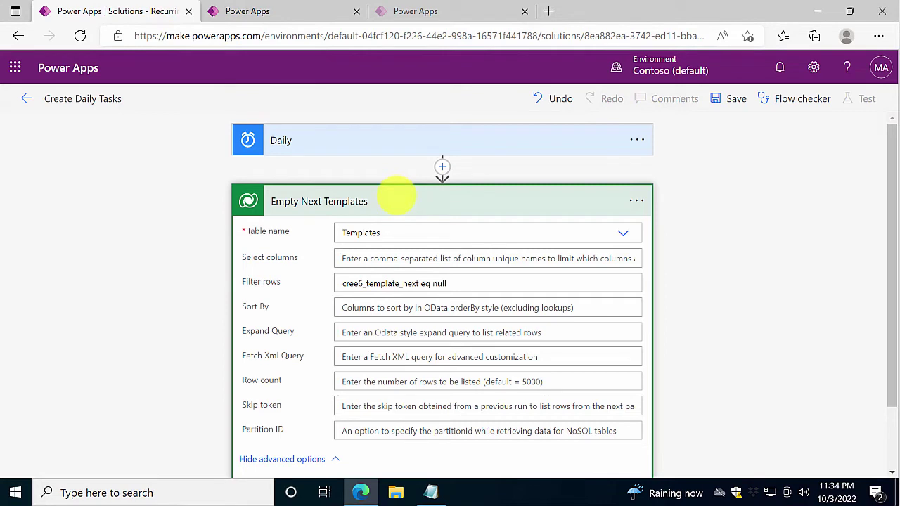
# Step: Insert an Initialize variable step between Daily and Empty Next Templates
pyautogui.click(441, 166)
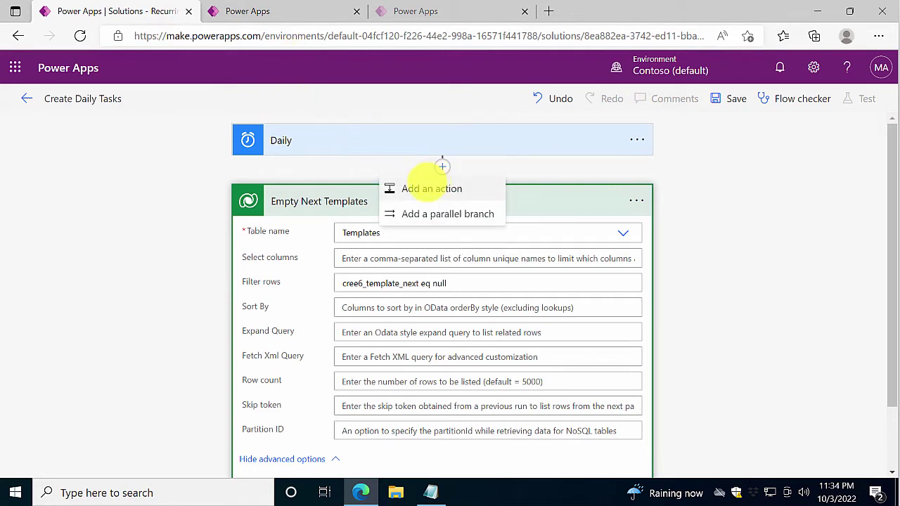
pyautogui.click(427, 184)
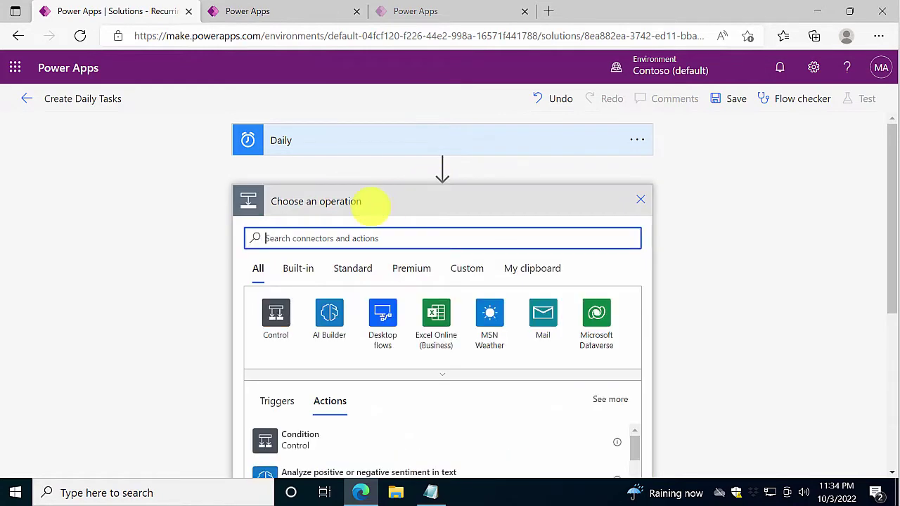
pyautogui.write('ini')
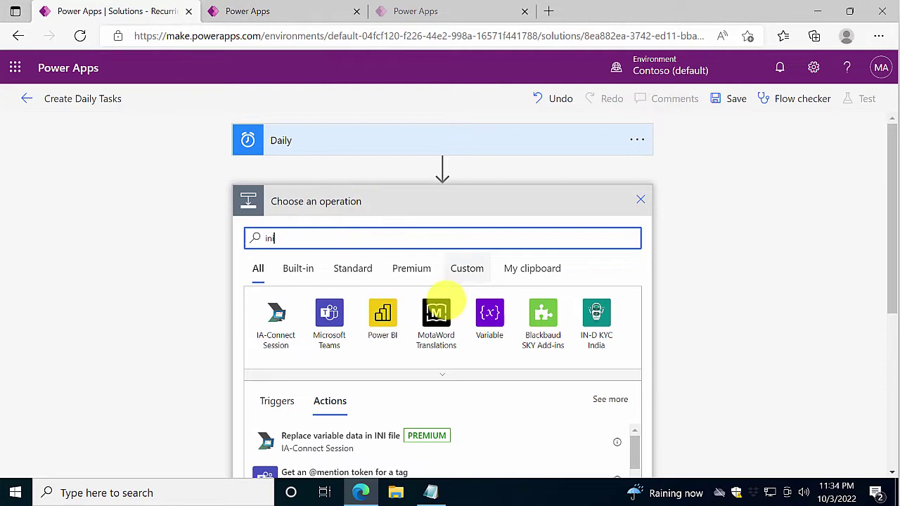
pyautogui.click(488, 315)
pyautogui.scroll(-3, 303, 330)
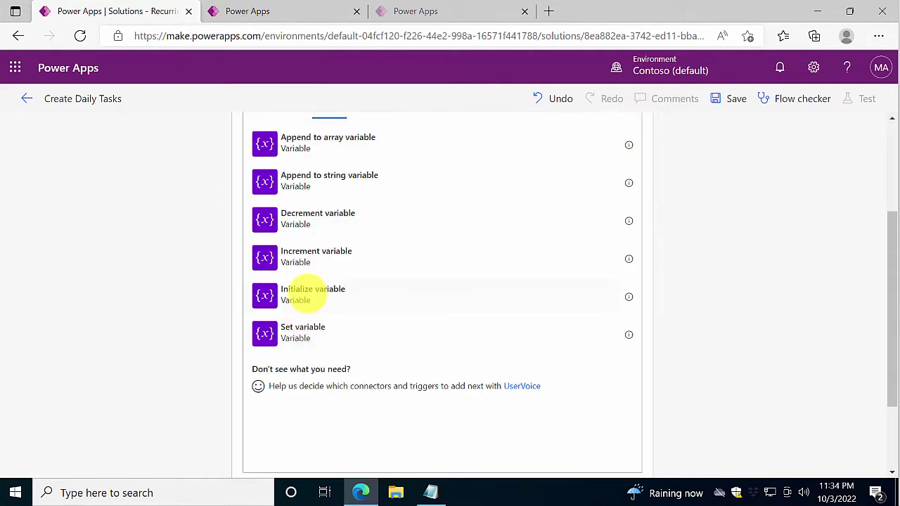
pyautogui.click(324, 296)
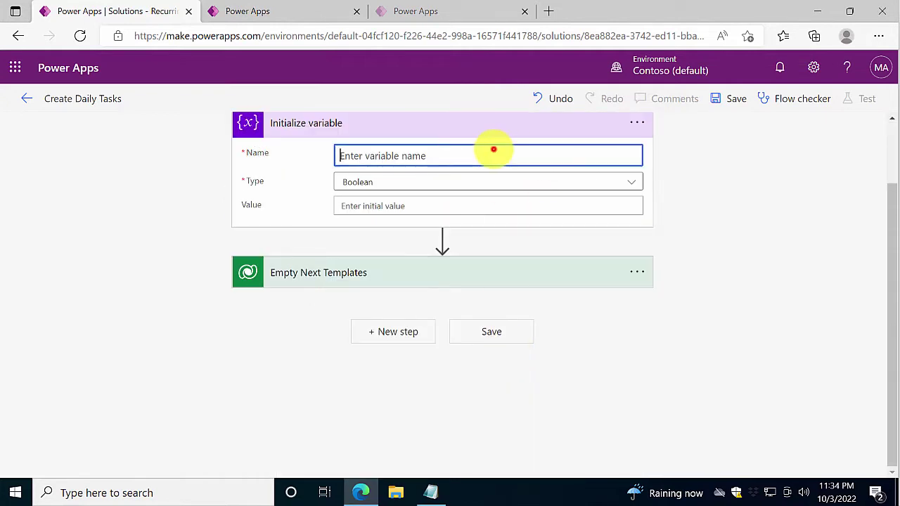
# Step: Name the variable TemplateFrequency with type Integer, and add a step after Empty Next Templates
pyautogui.click(493, 151)
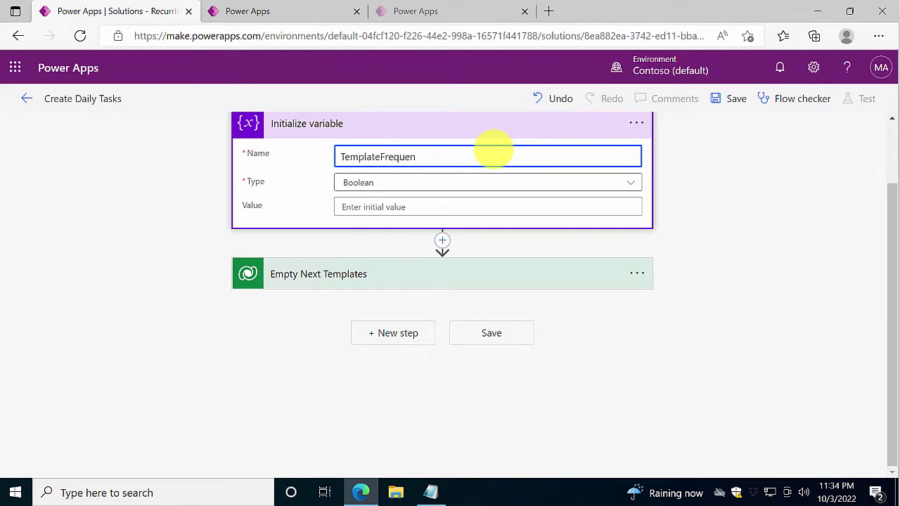
pyautogui.hotkey('ctrl', 'a')
pyautogui.hotkey('ctrl', 'c')
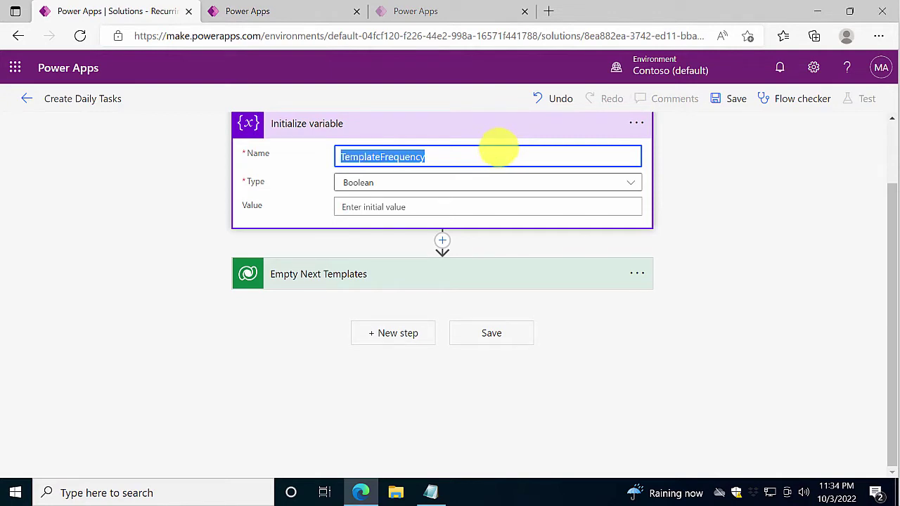
pyautogui.click(509, 175)
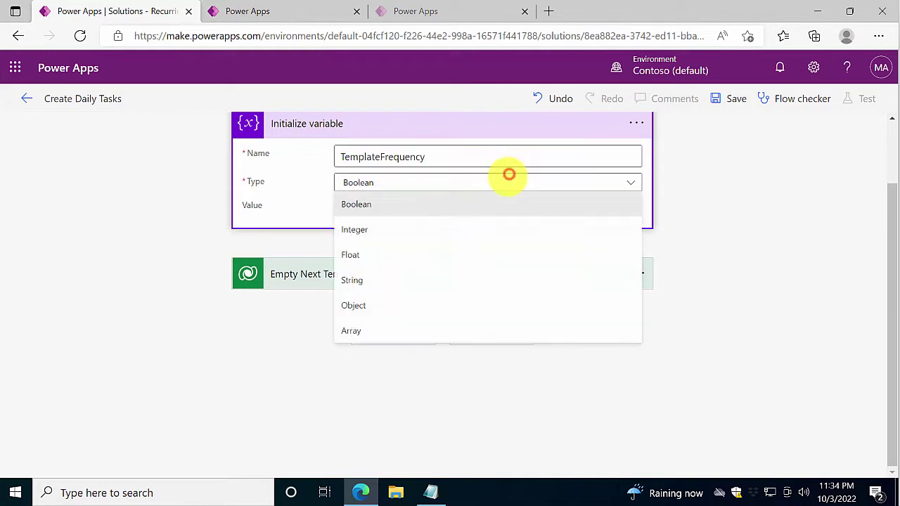
pyautogui.click(356, 230)
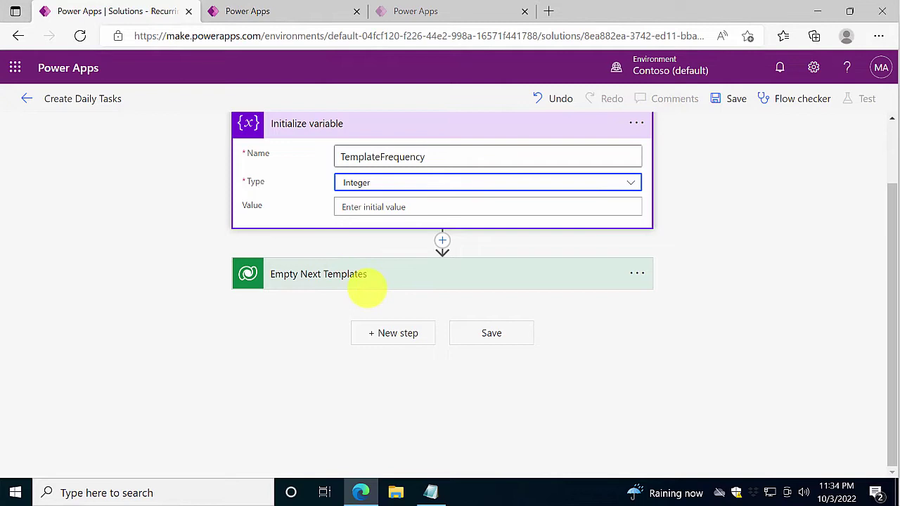
pyautogui.click(401, 334)
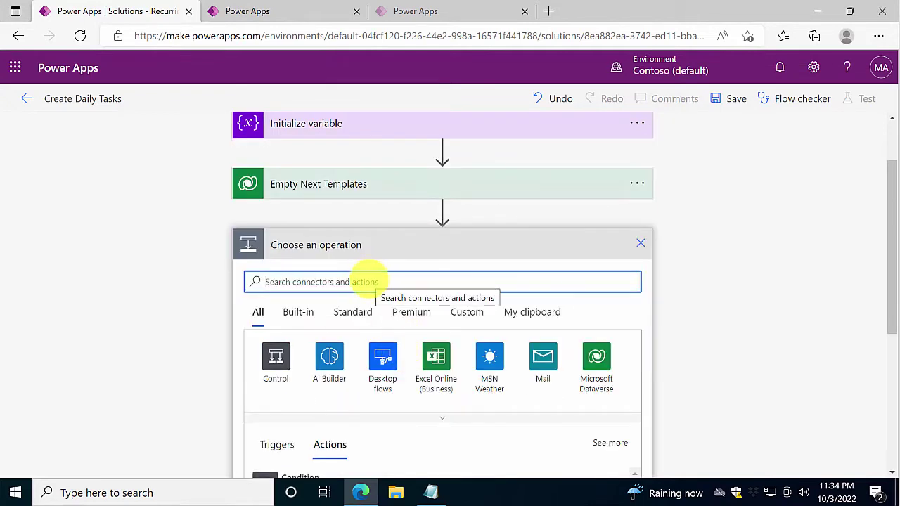
# Step: Add a Set variable step assigning the template's Frequency dynamic value to TemplateFrequency
pyautogui.write('set')
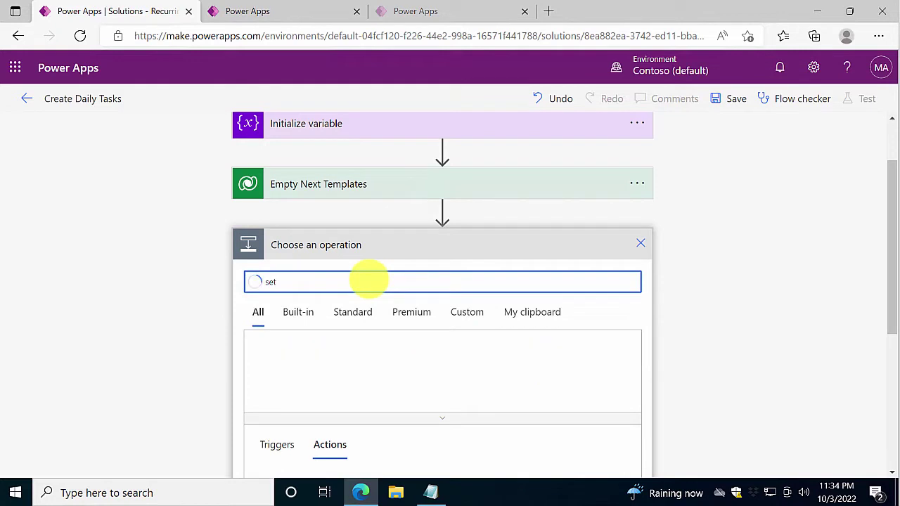
pyautogui.click(489, 359)
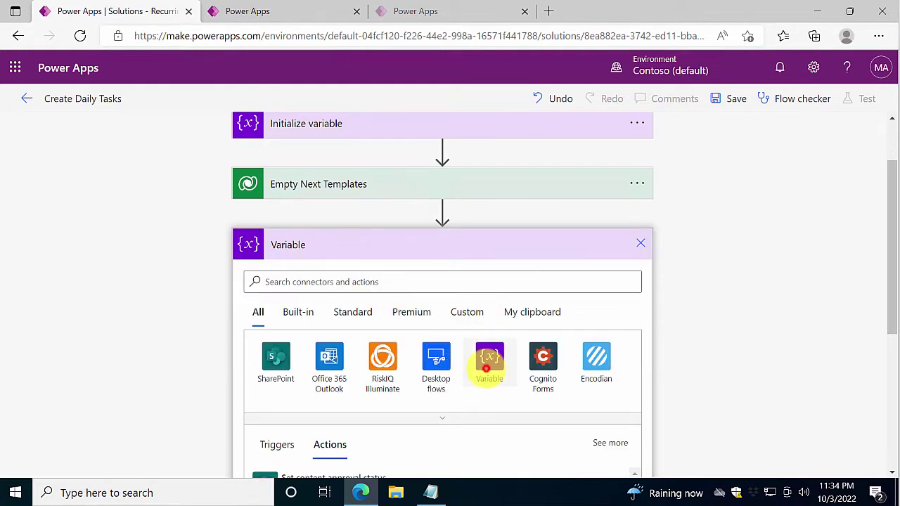
pyautogui.scroll(-4, 485, 367)
pyautogui.click(295, 325)
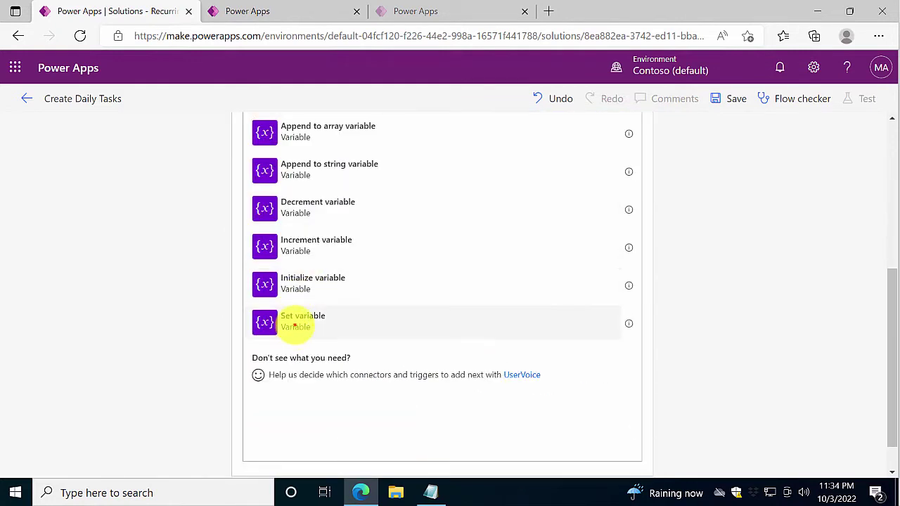
pyautogui.click(630, 352)
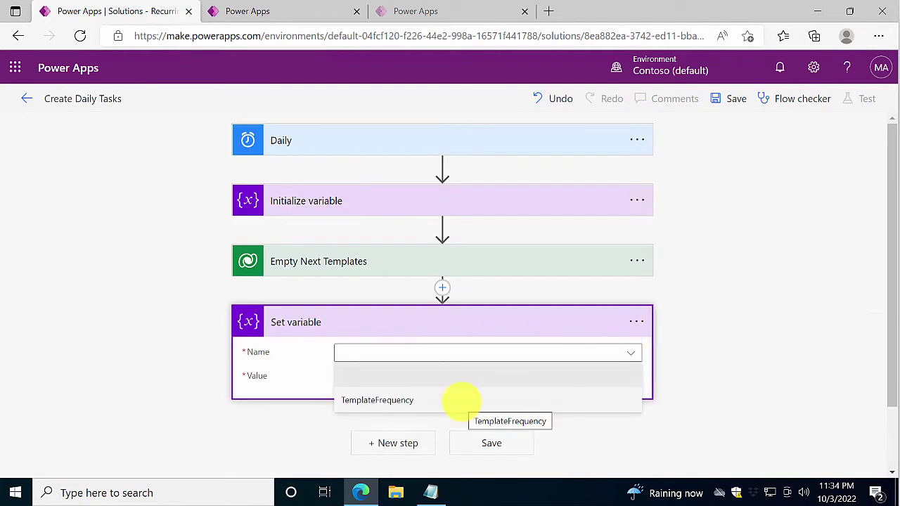
pyautogui.click(461, 401)
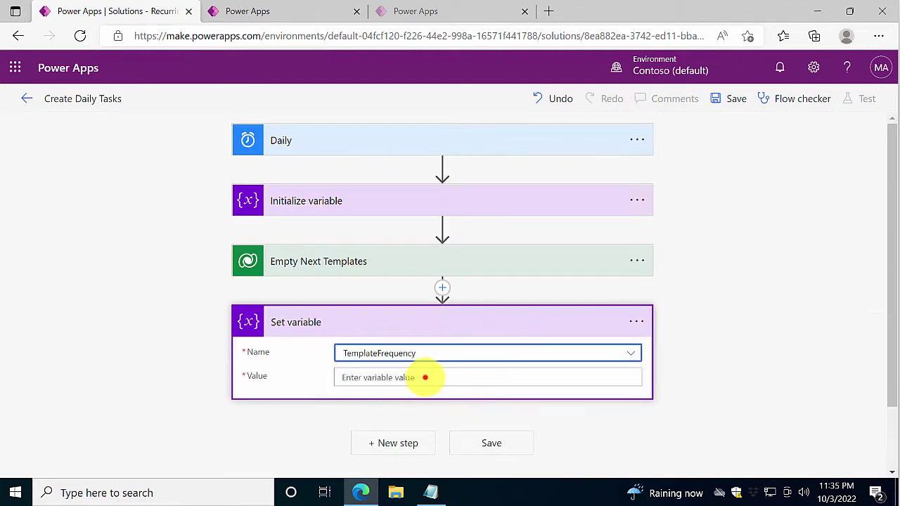
pyautogui.click(425, 377)
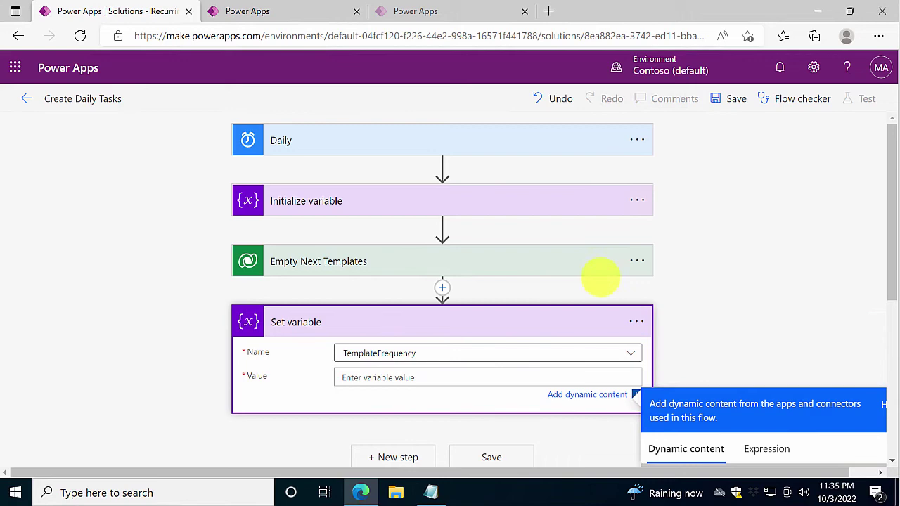
pyautogui.scroll(-4, 601, 278)
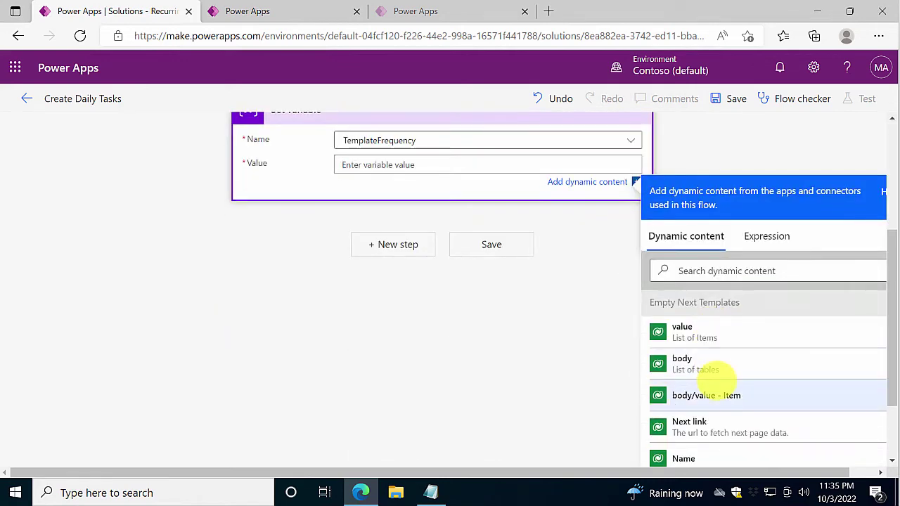
pyautogui.scroll(-6, 715, 380)
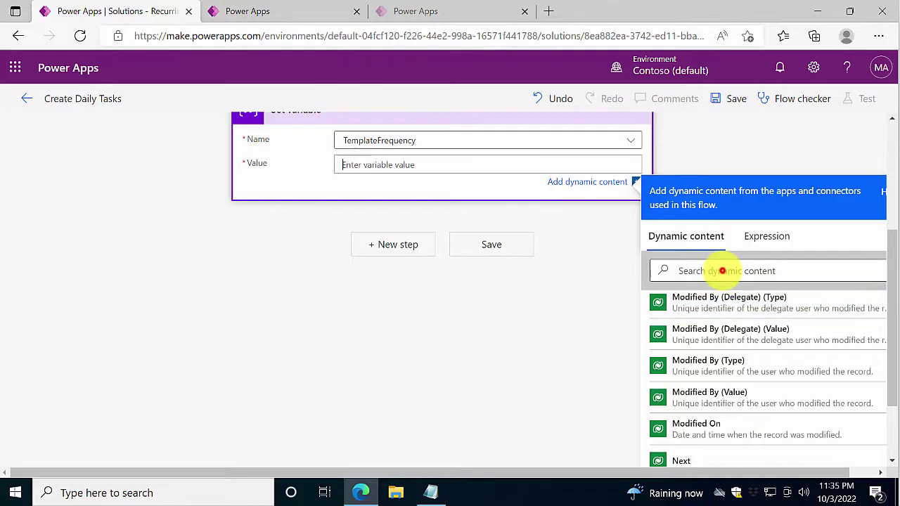
pyautogui.click(722, 271)
pyautogui.write('fr')
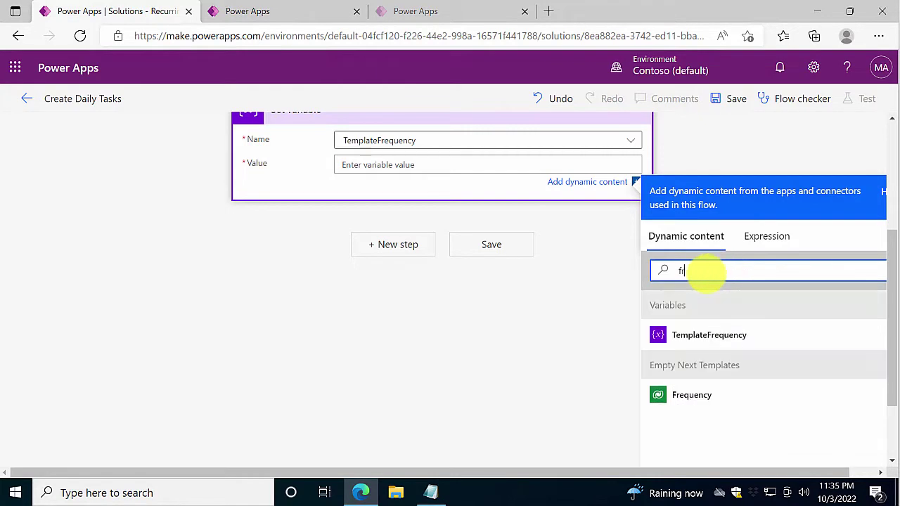
pyautogui.click(699, 395)
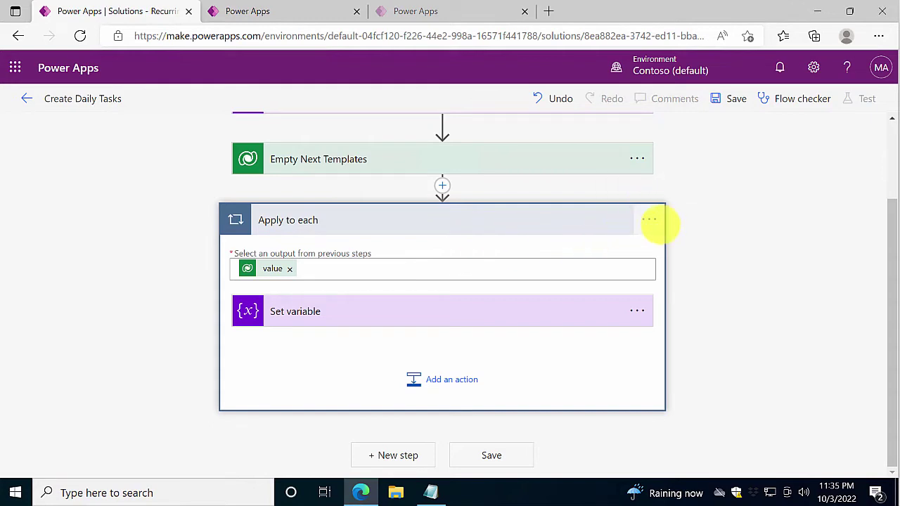
# Step: Rename the Apply to each loop to LoopEmptyNexts, then open the Set variable step's options
pyautogui.click(660, 225)
pyautogui.click(695, 239)
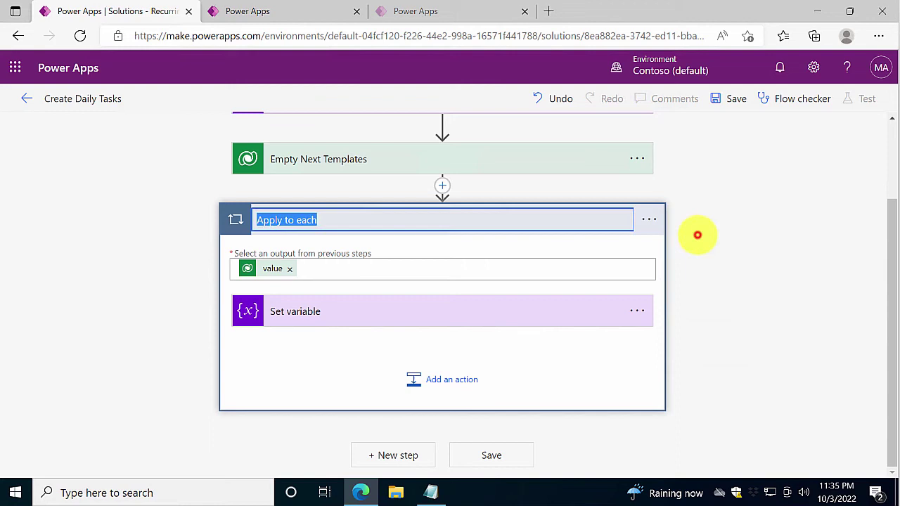
pyautogui.write('LoopEmptyNexts')
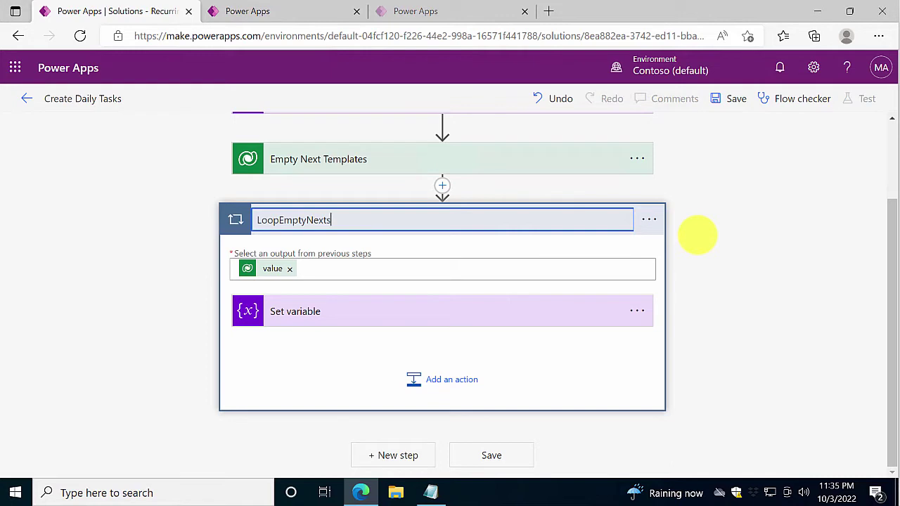
pyautogui.press('Return')
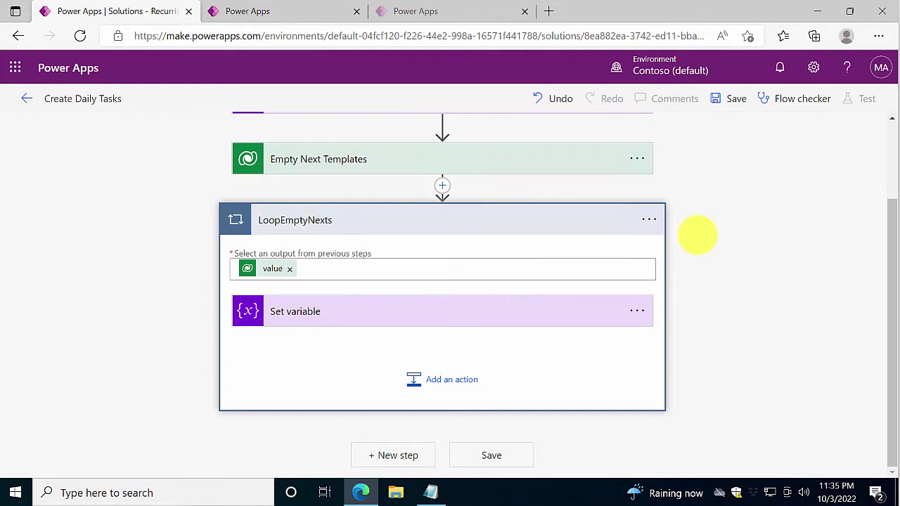
pyautogui.click(378, 296)
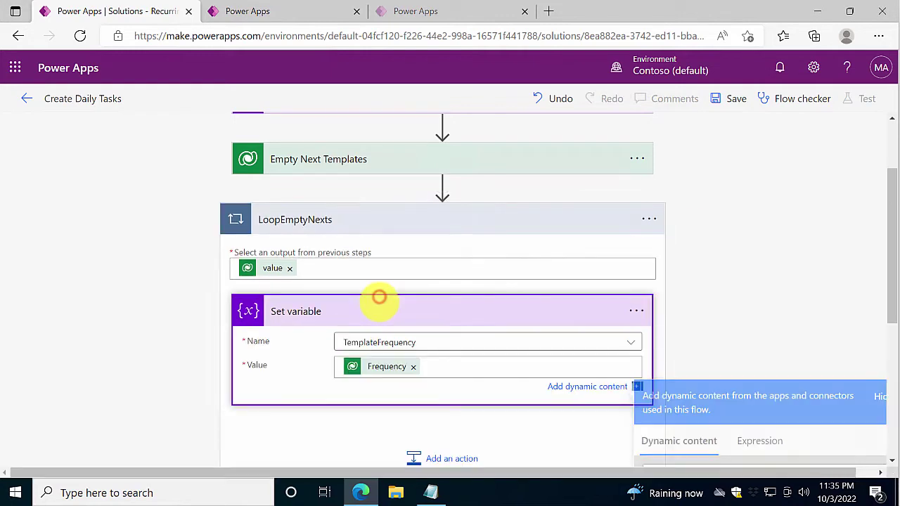
pyautogui.click(636, 310)
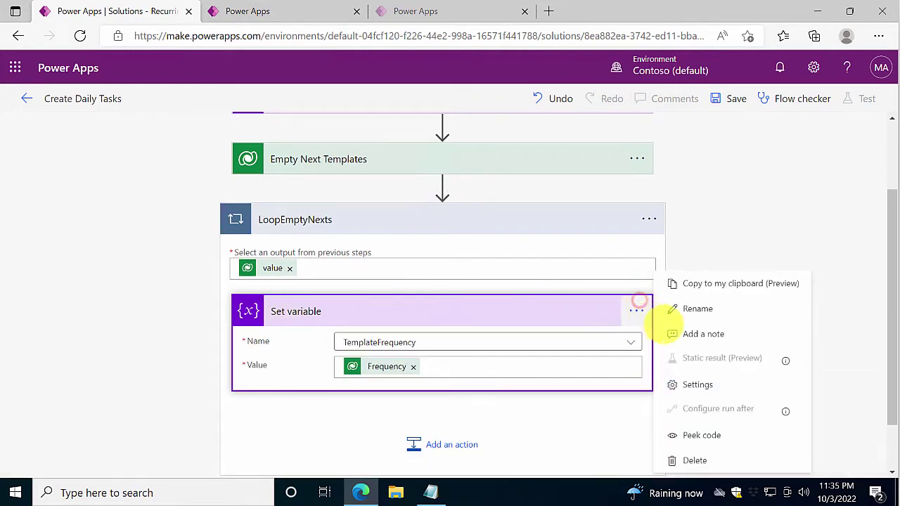
# Step: Rename the Set variable step to 'Set TemplateFrequency'
pyautogui.click(696, 309)
pyautogui.write('Se')
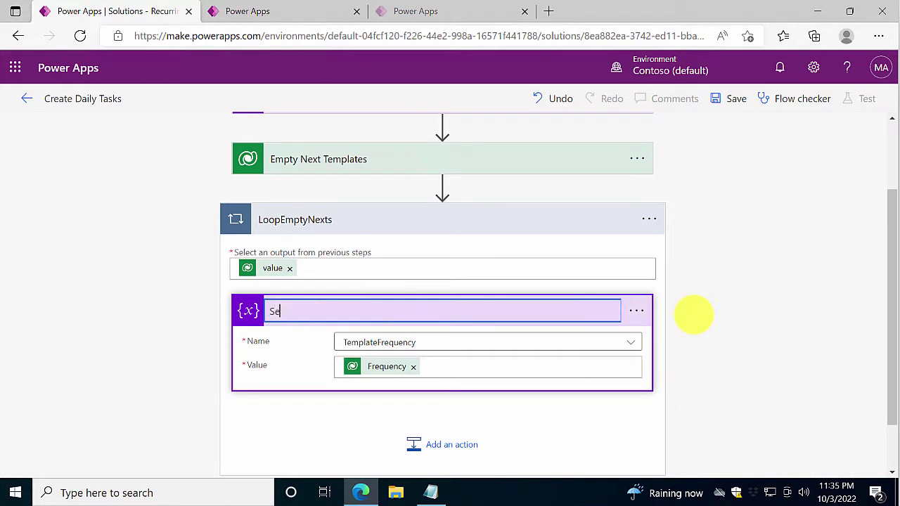
pyautogui.write('t')
pyautogui.hotkey('ctrl', 'v')
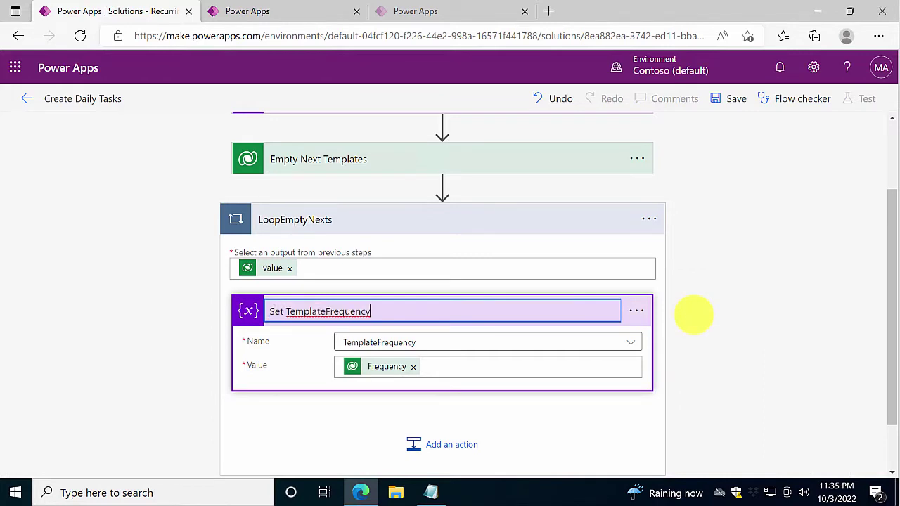
pyautogui.click(694, 314)
# Step: Rename the Initialize variable step to 'Init TemplateFrequency'
pyautogui.scroll(2, 458, 201)
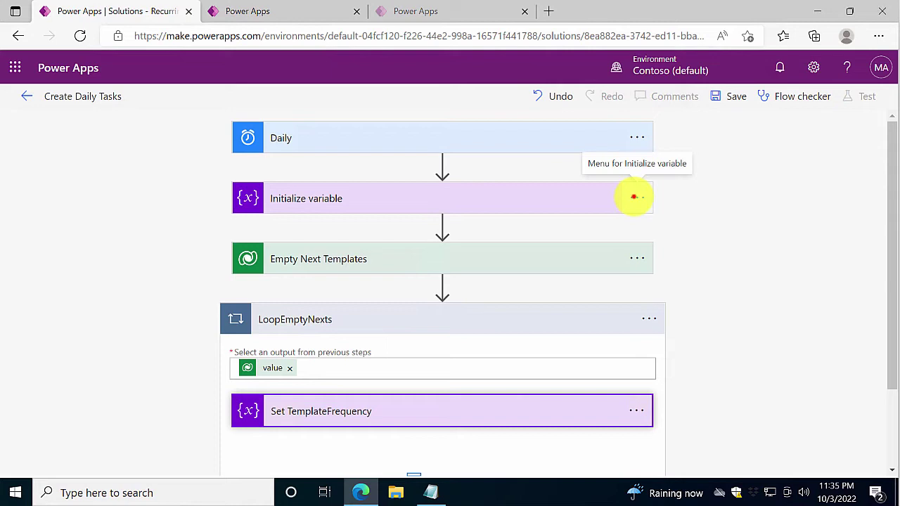
pyautogui.click(633, 197)
pyautogui.click(707, 214)
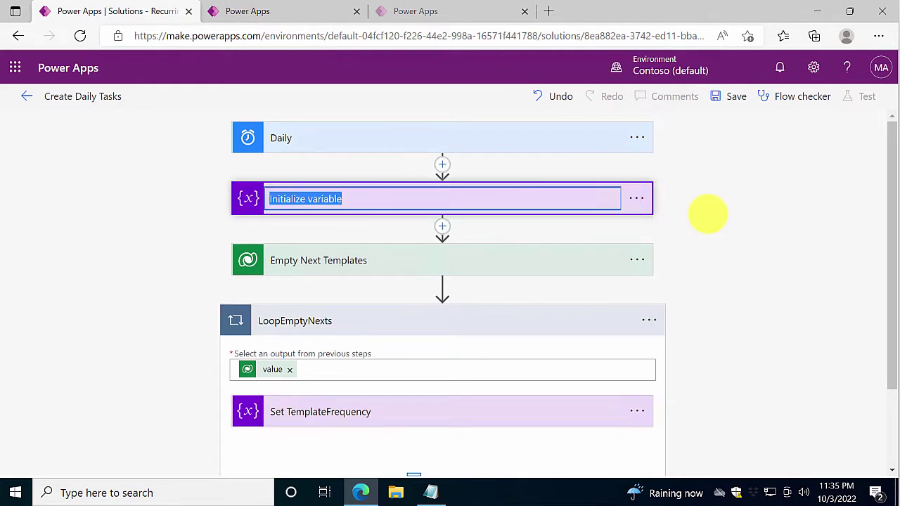
pyautogui.write('Init TemplateFrequency')
pyautogui.press('Return')
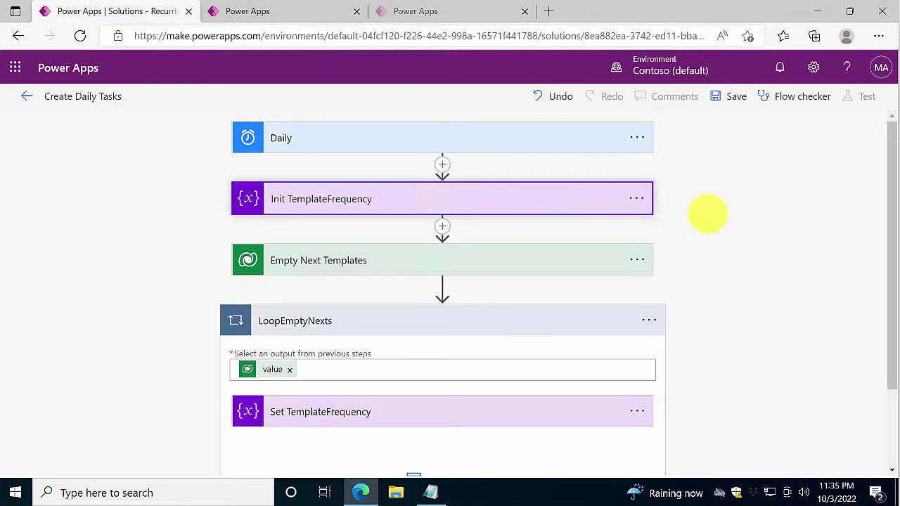
# Step: Add a Decrement variable step inside the loop reducing TemplateFrequency by 1
pyautogui.scroll(-1, 707, 211)
pyautogui.click(441, 424)
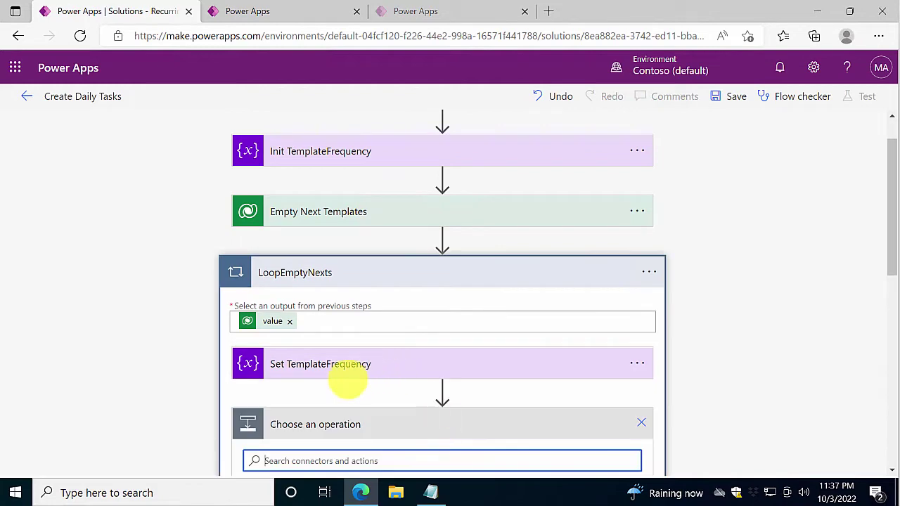
pyautogui.click(319, 350)
pyautogui.write('d')
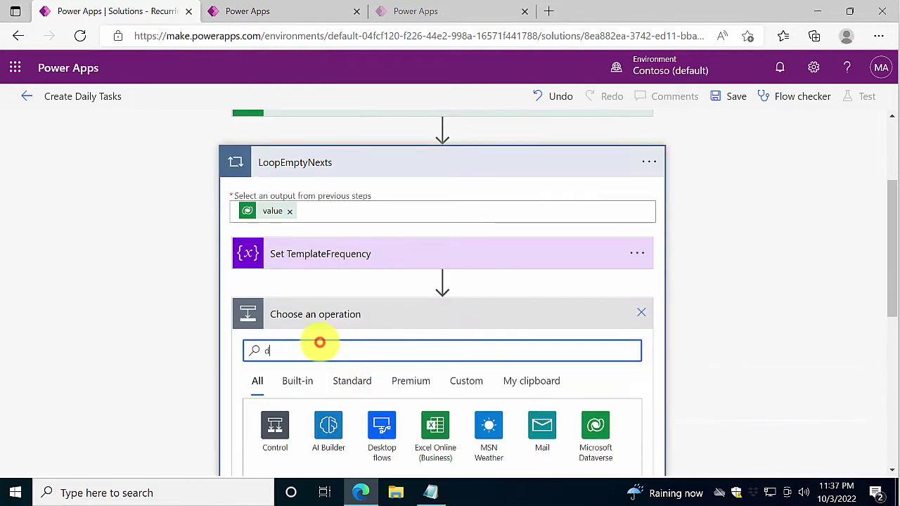
pyautogui.write('ecre')
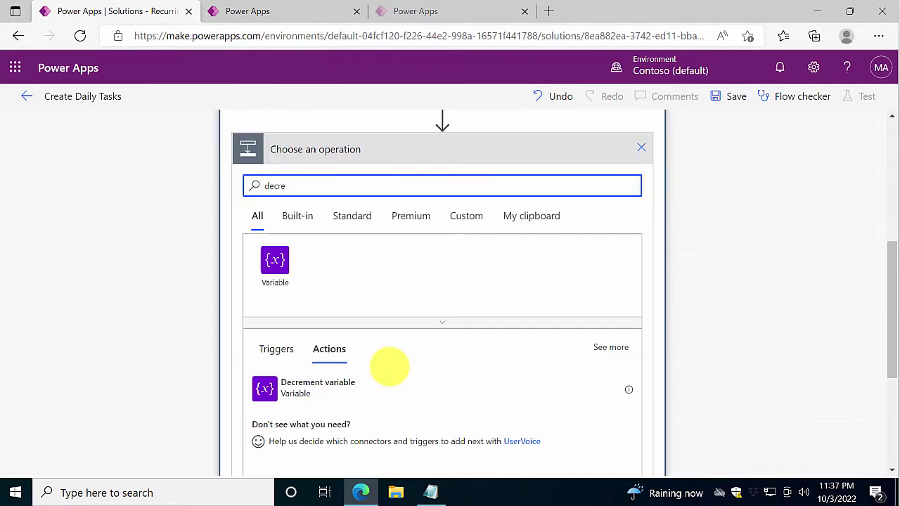
pyautogui.click(264, 387)
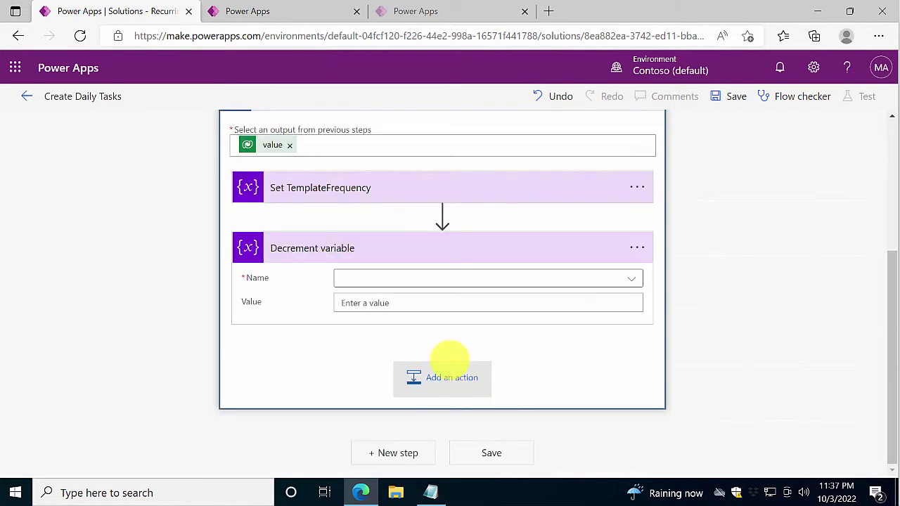
pyautogui.click(617, 278)
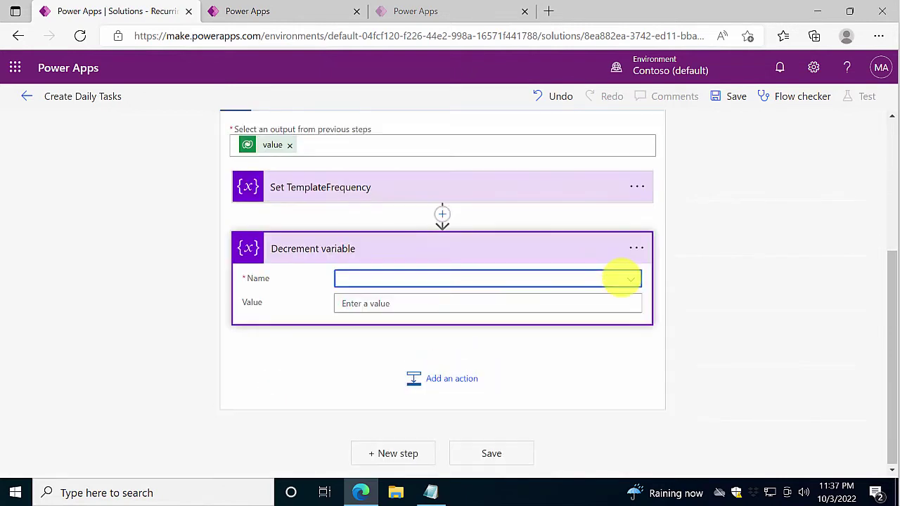
pyautogui.click(426, 333)
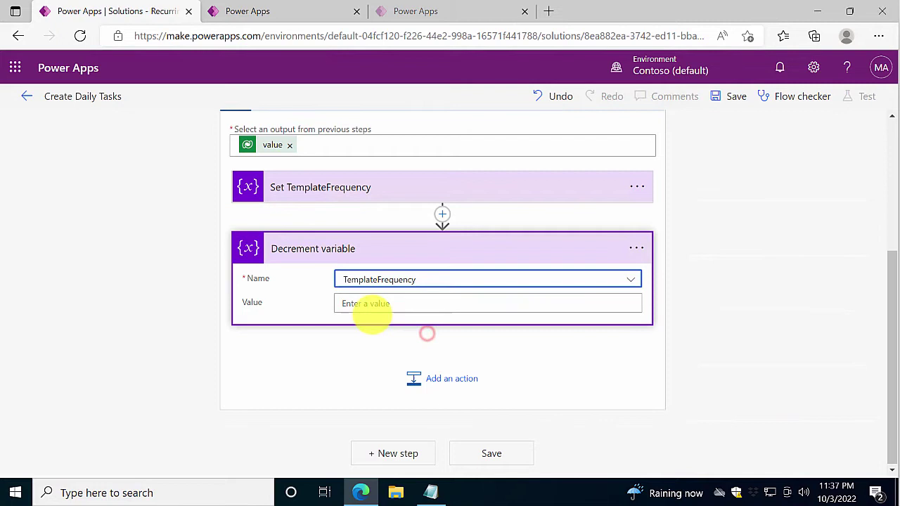
pyautogui.click(371, 308)
pyautogui.write('1')
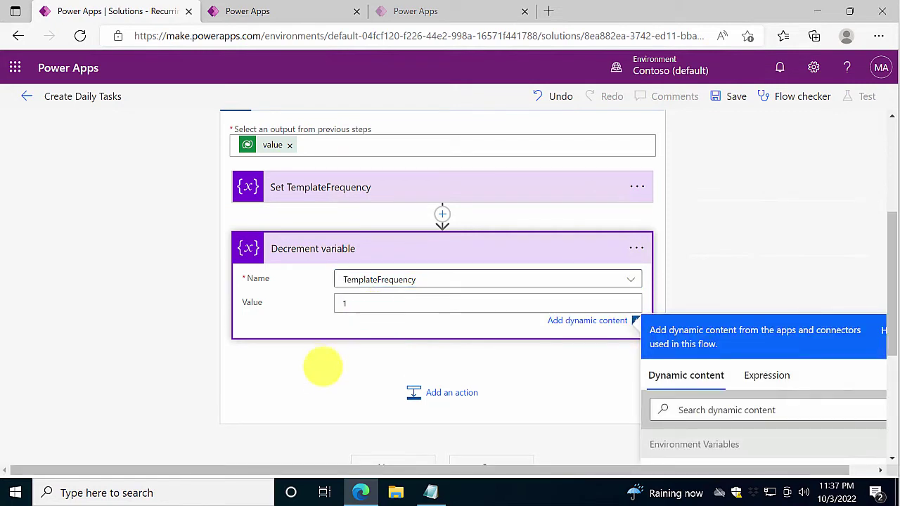
pyautogui.click(322, 374)
# Step: Rename the decrement step to 'Remove one from TemplateFrequency'
pyautogui.click(285, 11)
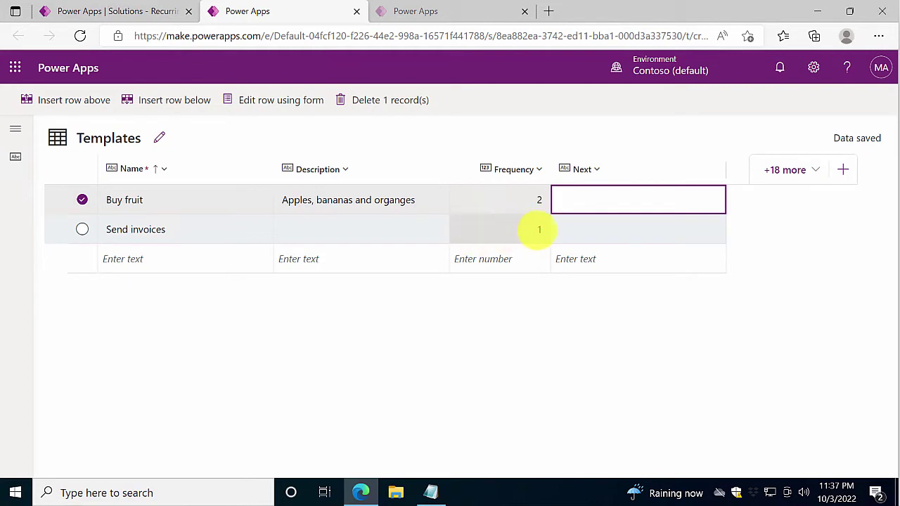
pyautogui.click(123, 12)
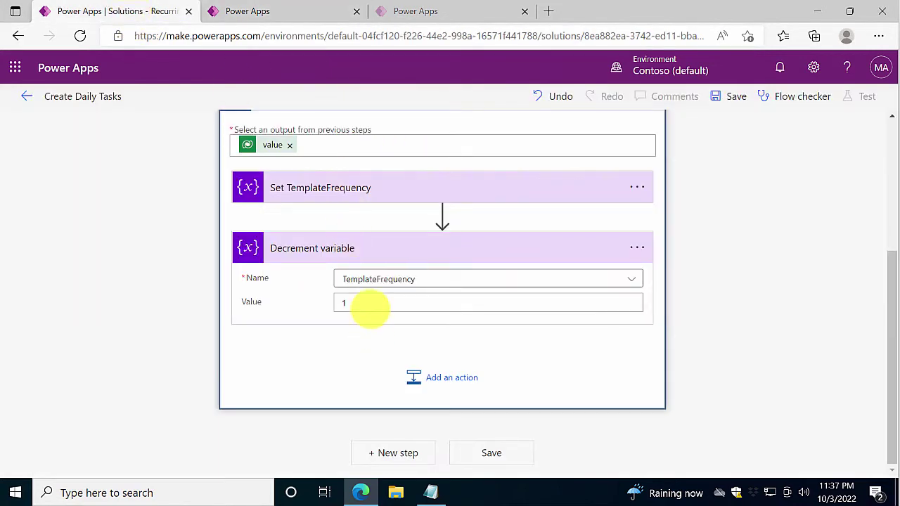
pyautogui.click(636, 247)
pyautogui.click(695, 270)
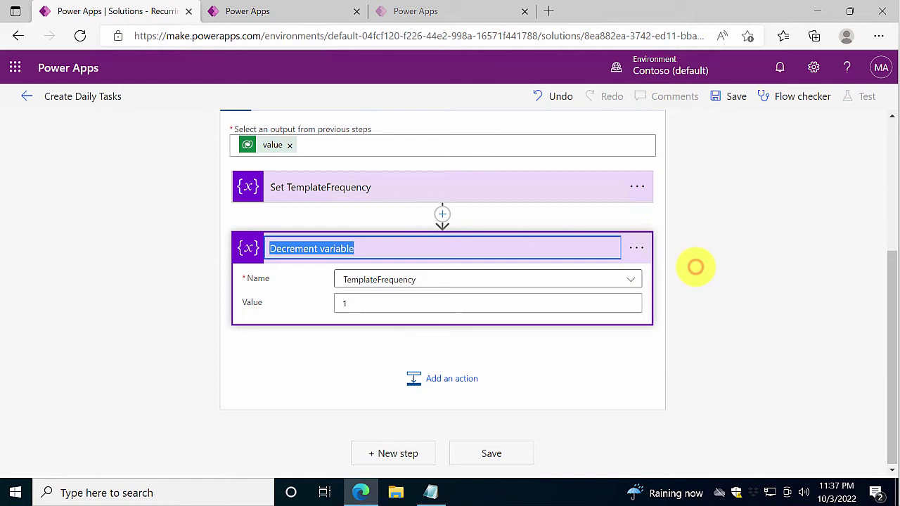
pyautogui.write('Remove one')
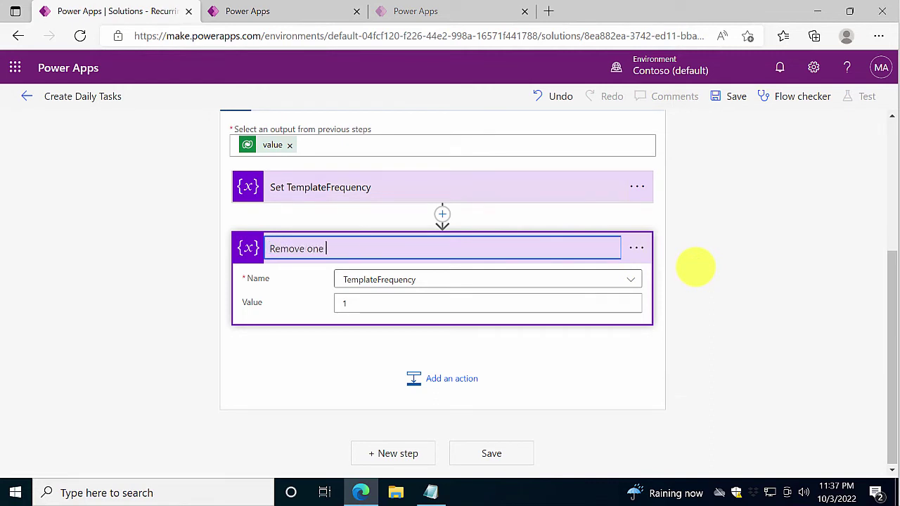
pyautogui.write(' from TemplateFrequency')
pyautogui.press('Return')
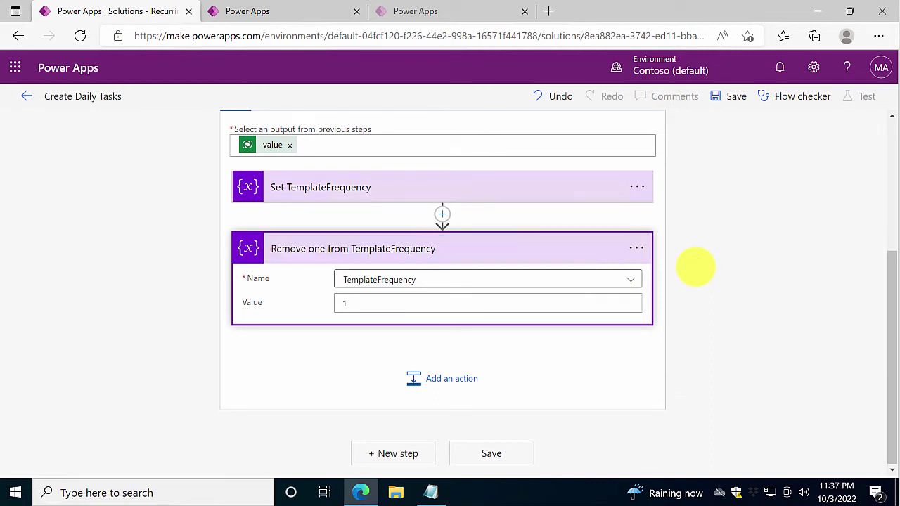
# Step: Add a Microsoft Dataverse Update a row action after the decrement step
pyautogui.click(440, 376)
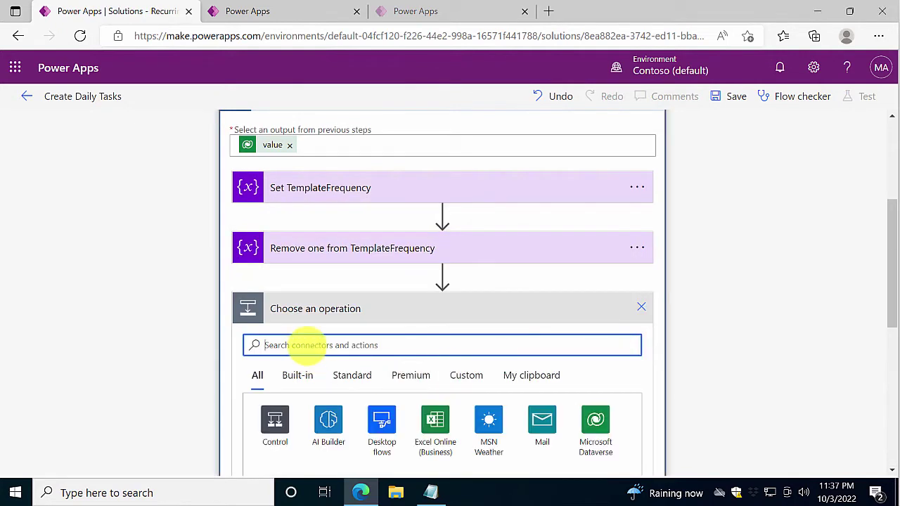
pyautogui.click(306, 345)
pyautogui.write('dataverse')
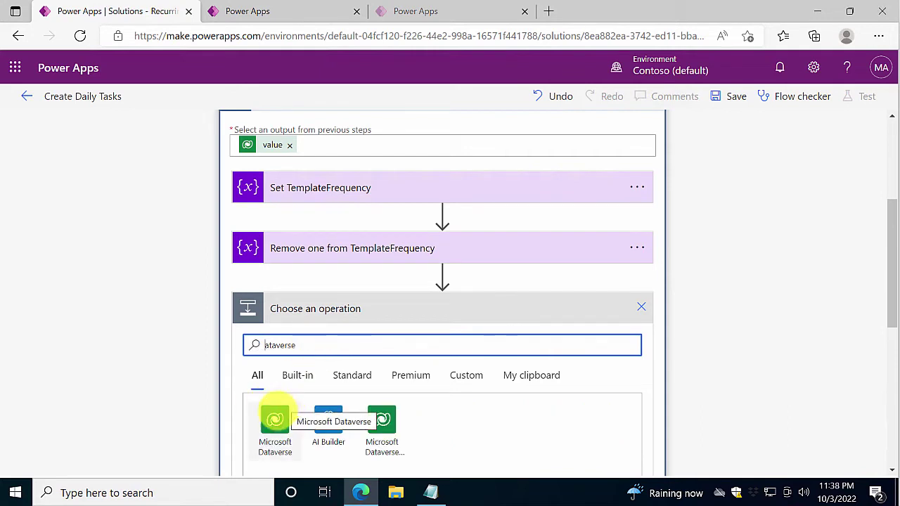
pyautogui.click(276, 417)
pyautogui.scroll(-3, 526, 381)
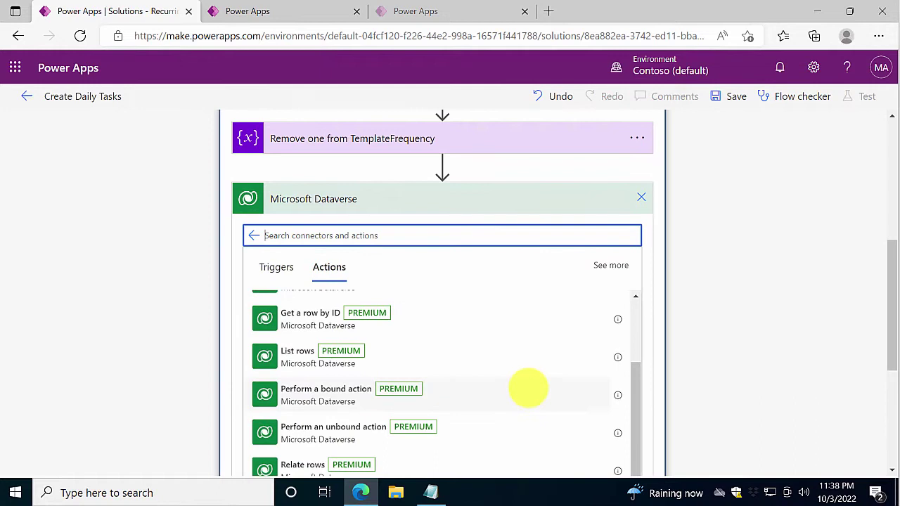
pyautogui.scroll(-2, 383, 396)
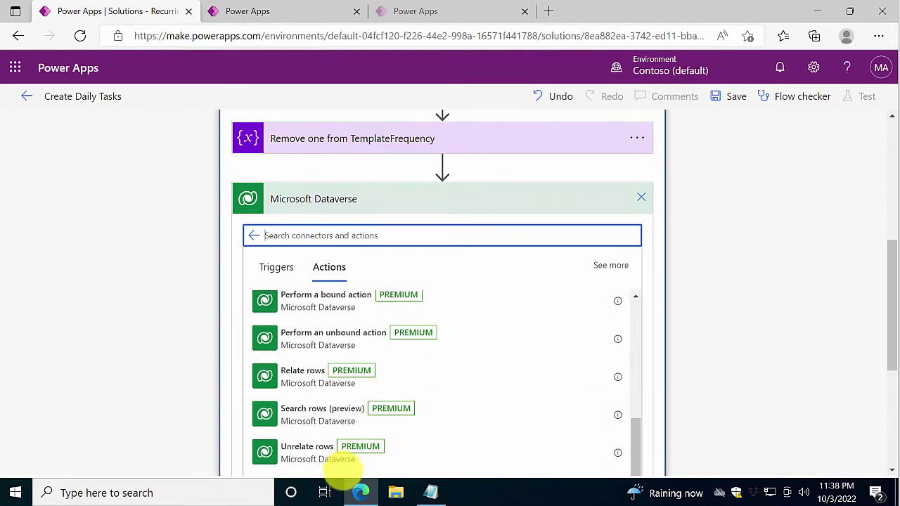
pyautogui.scroll(-3, 422, 456)
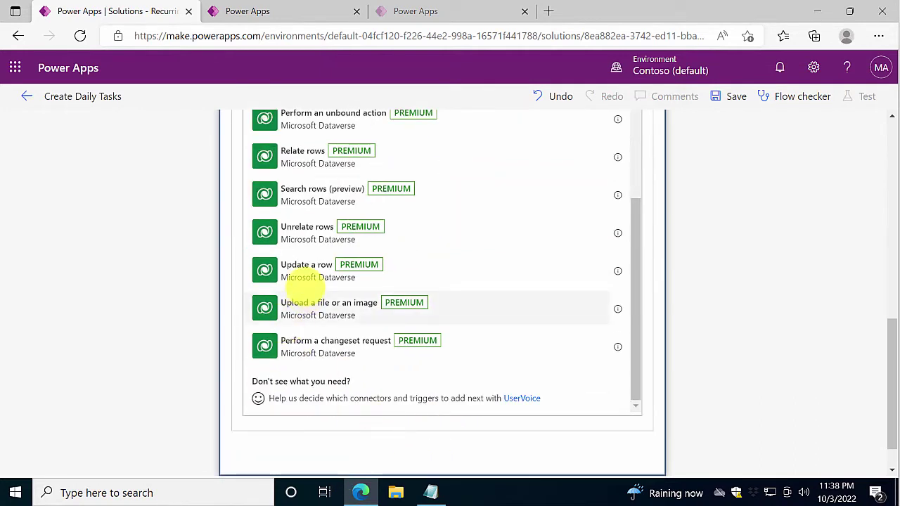
pyautogui.click(306, 265)
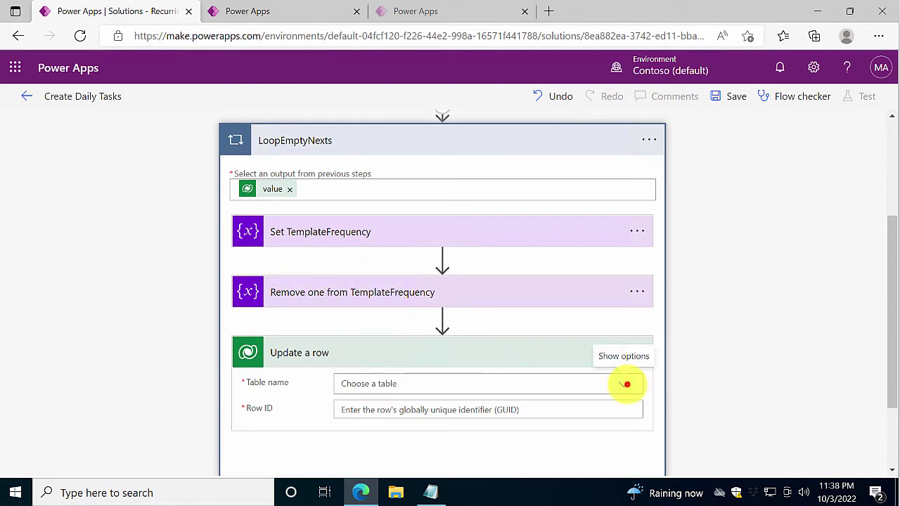
# Step: Set the table to Templates and Row ID to the Template dynamic value
pyautogui.click(625, 384)
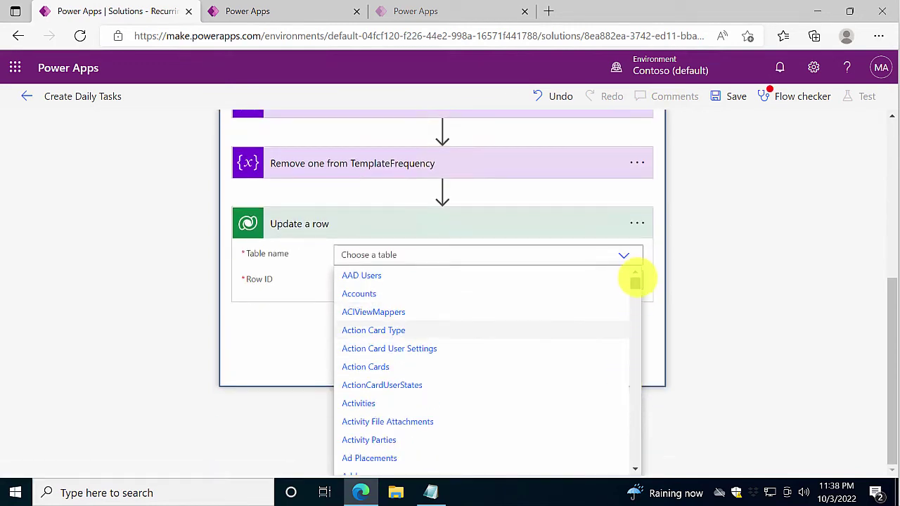
pyautogui.moveTo(635, 282)
pyautogui.mouseDown()
pyautogui.moveTo(635, 416)
pyautogui.moveTo(653, 438)
pyautogui.moveTo(603, 427)
pyautogui.mouseUp()
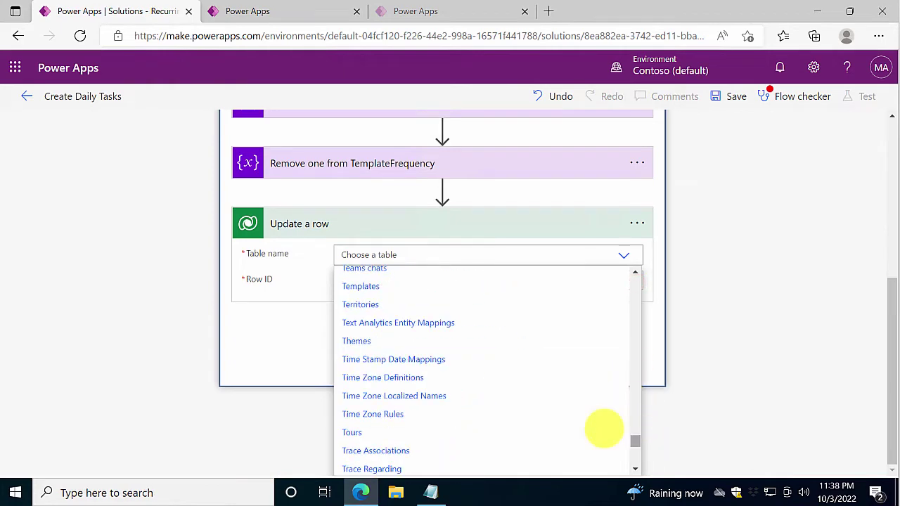
pyautogui.click(360, 286)
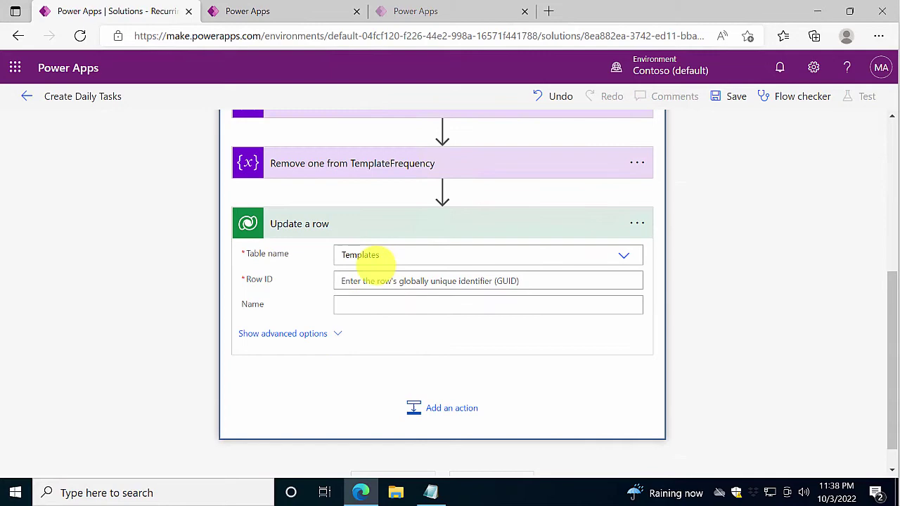
pyautogui.click(359, 280)
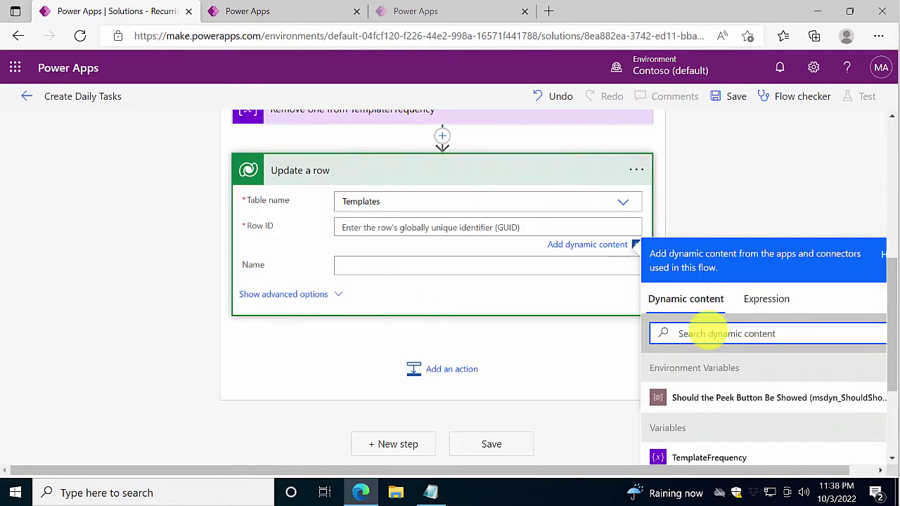
pyautogui.write('templa')
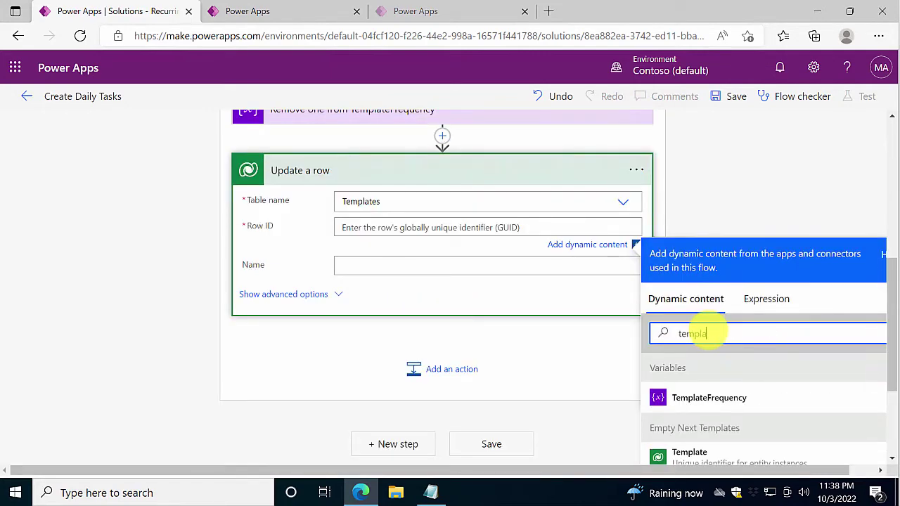
pyautogui.write('te')
pyautogui.scroll(-1, 713, 351)
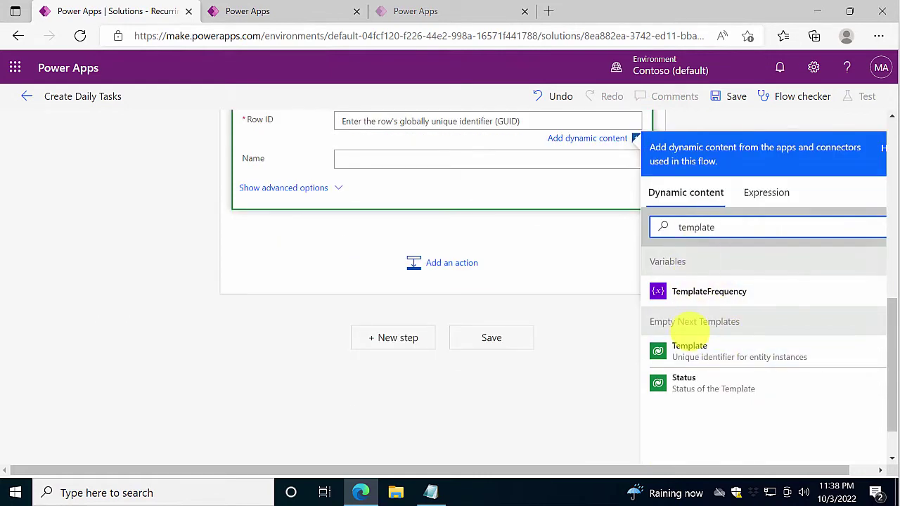
pyautogui.click(696, 348)
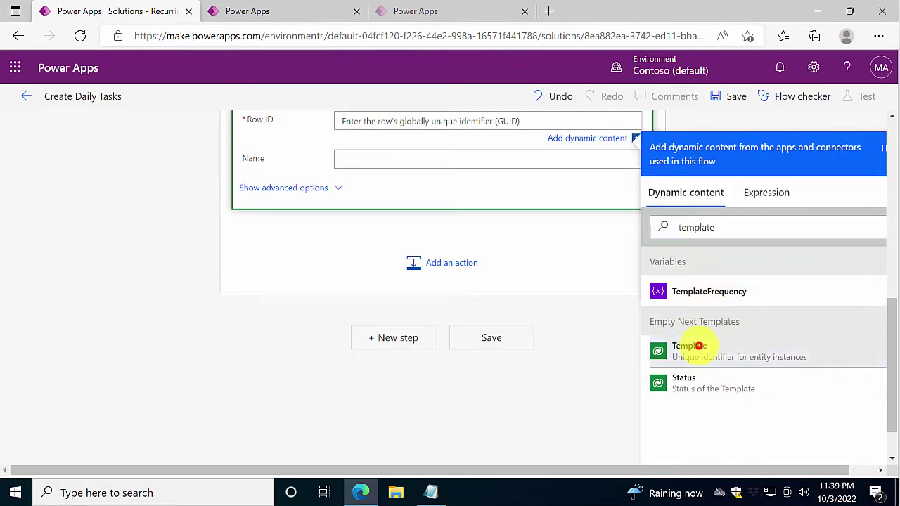
pyautogui.scroll(2, 390, 135)
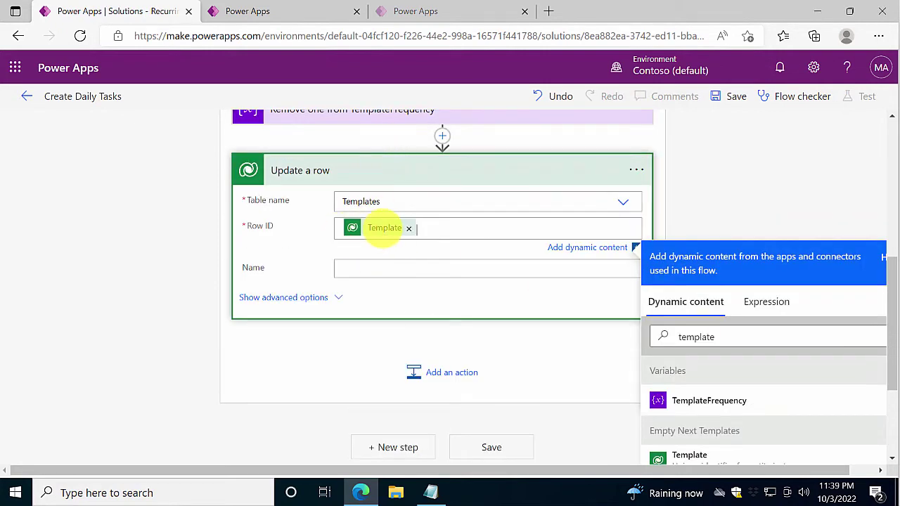
pyautogui.click(341, 268)
# Step: Set Next to the expression addDays(utcNow(), variables('TemplateFrequency'))
pyautogui.click(285, 311)
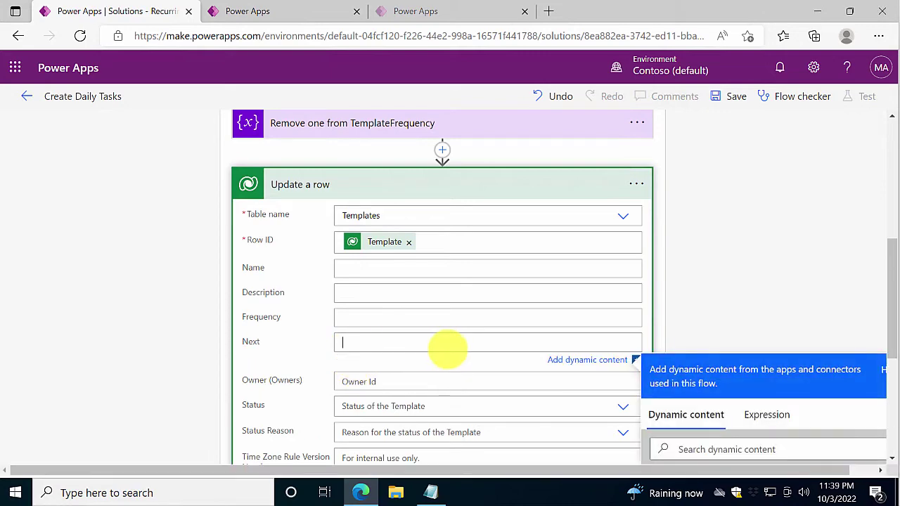
pyautogui.scroll(-1, 446, 348)
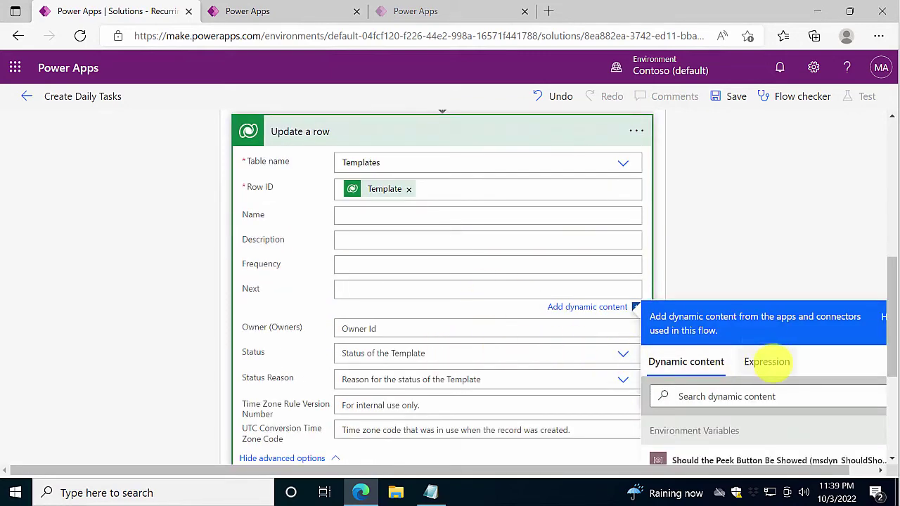
pyautogui.click(776, 361)
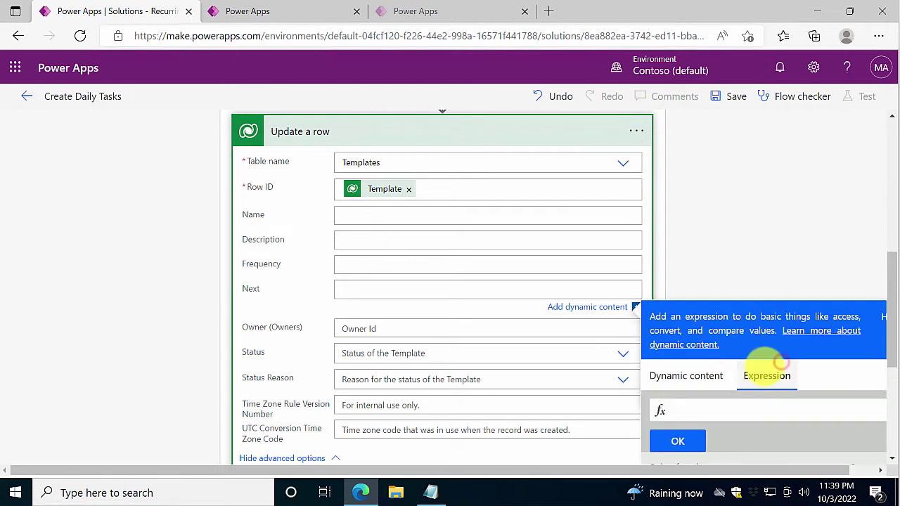
pyautogui.click(698, 413)
pyautogui.write('a')
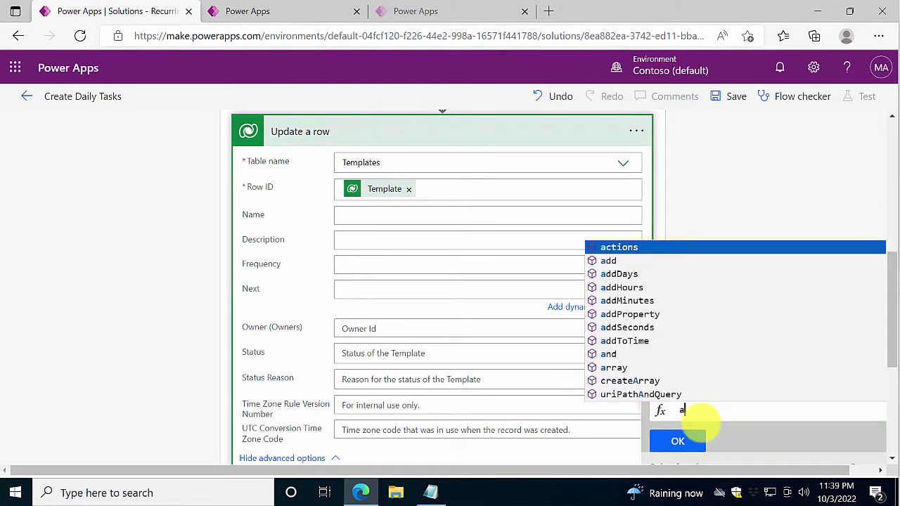
pyautogui.press('Down')
pyautogui.press('Down')
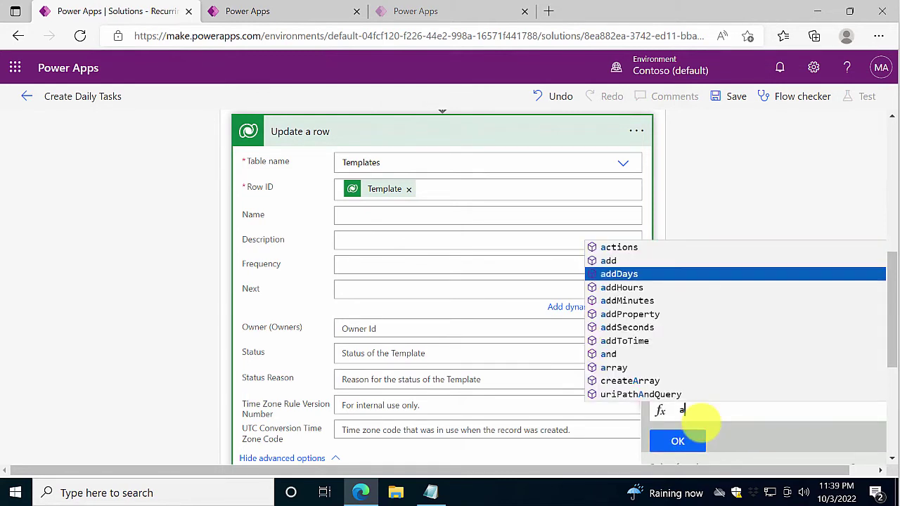
pyautogui.press('Return')
pyautogui.write('(')
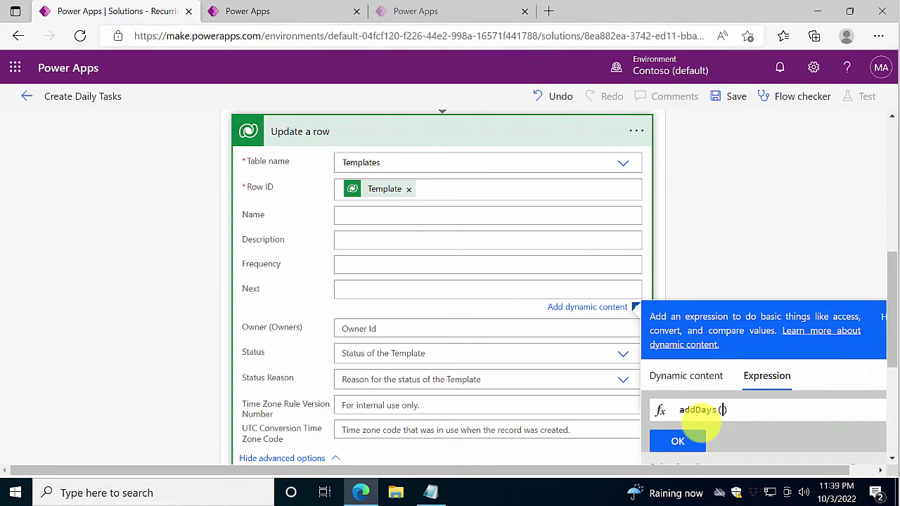
pyautogui.write('utc')
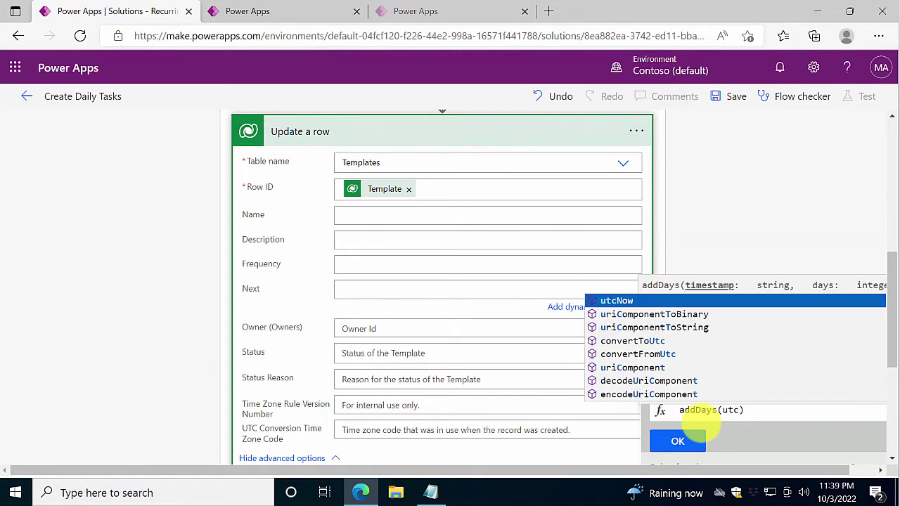
pyautogui.press('Return')
pyautogui.write(',')
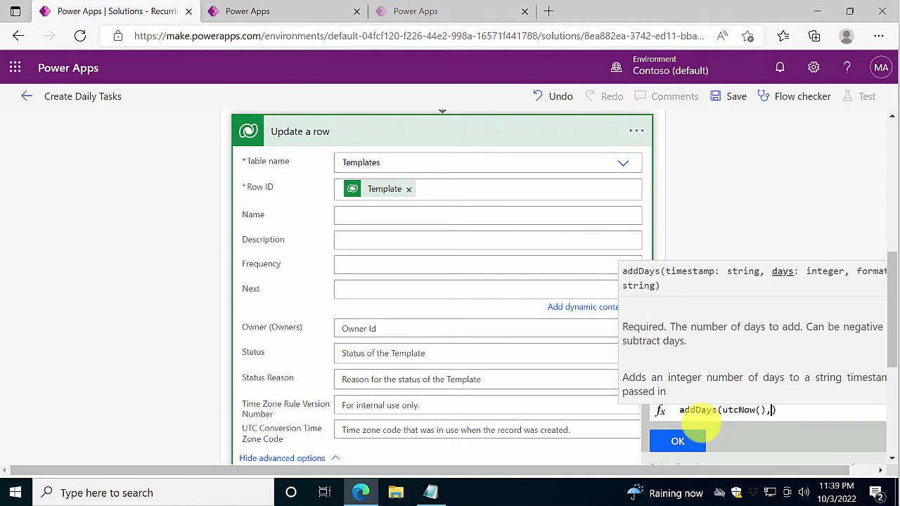
pyautogui.write('varia')
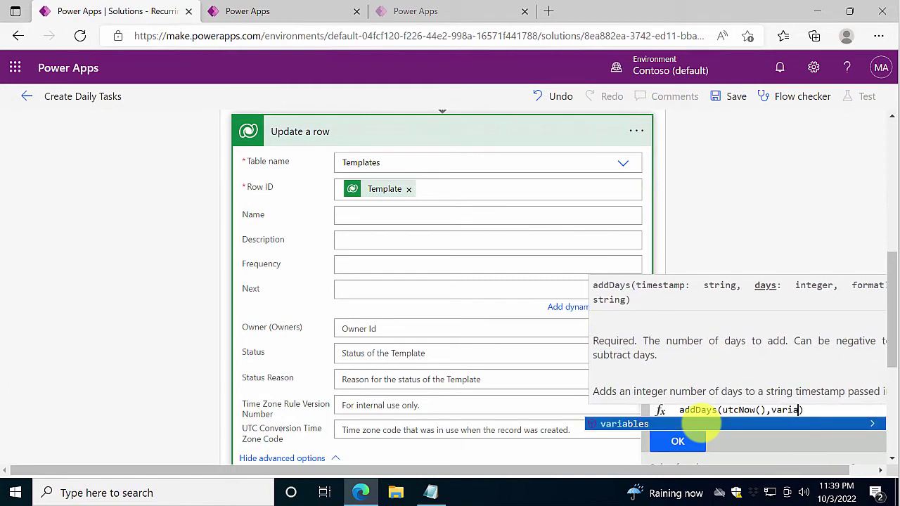
pyautogui.write('bles')
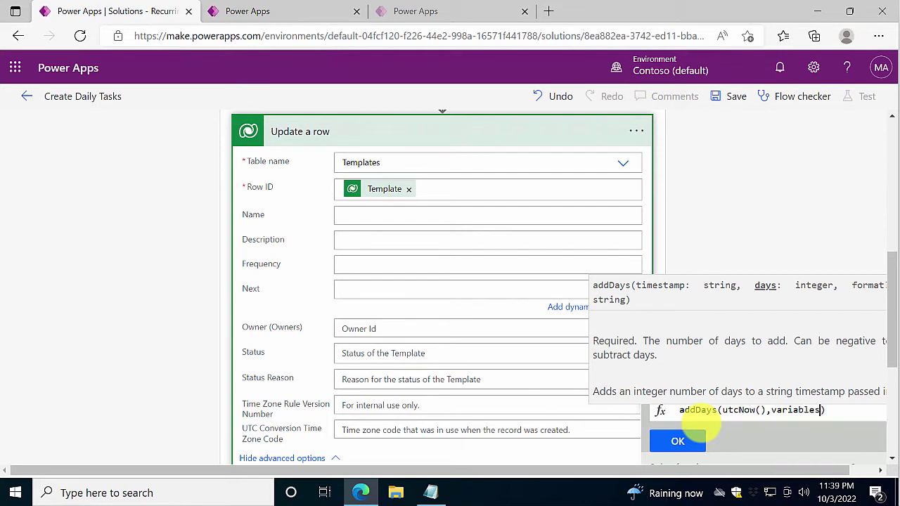
pyautogui.write('(')
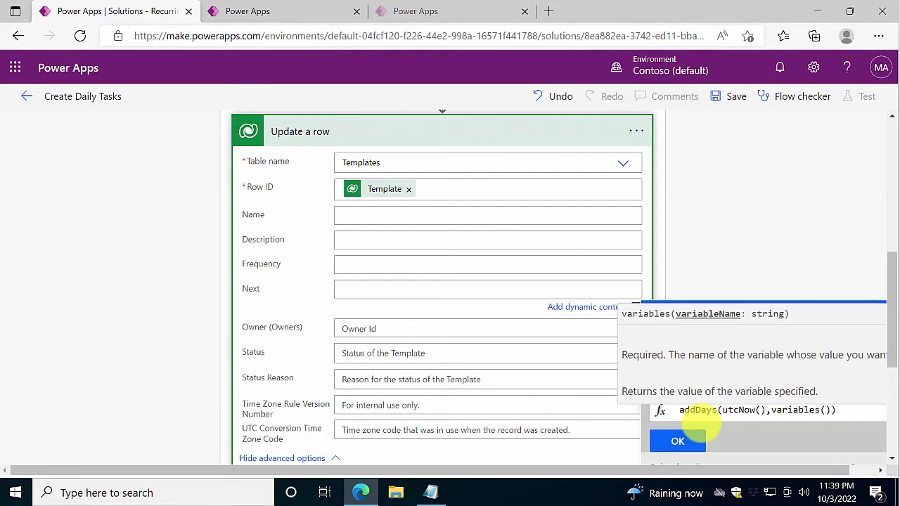
pyautogui.write("'")
pyautogui.write('TemplateFrequency')
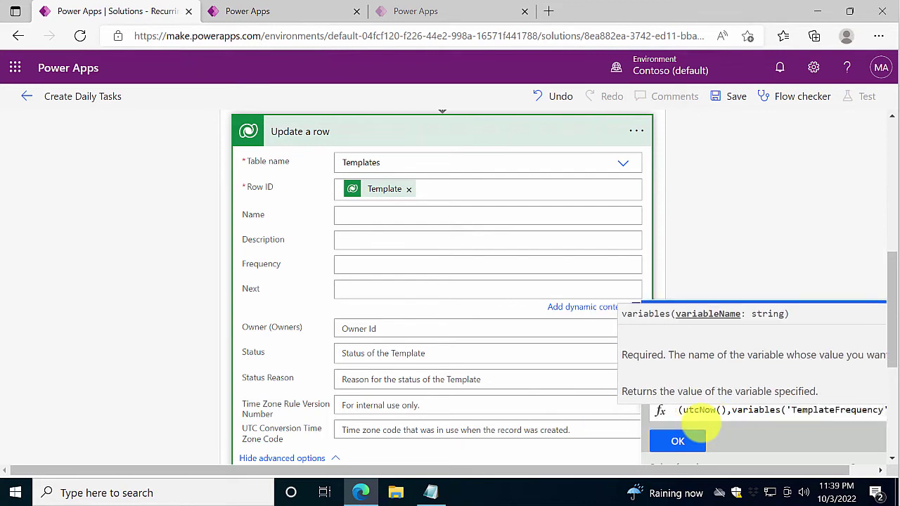
# Step: Wrap the Next expression in substring(...,0,10) and confirm it
pyautogui.press('End')
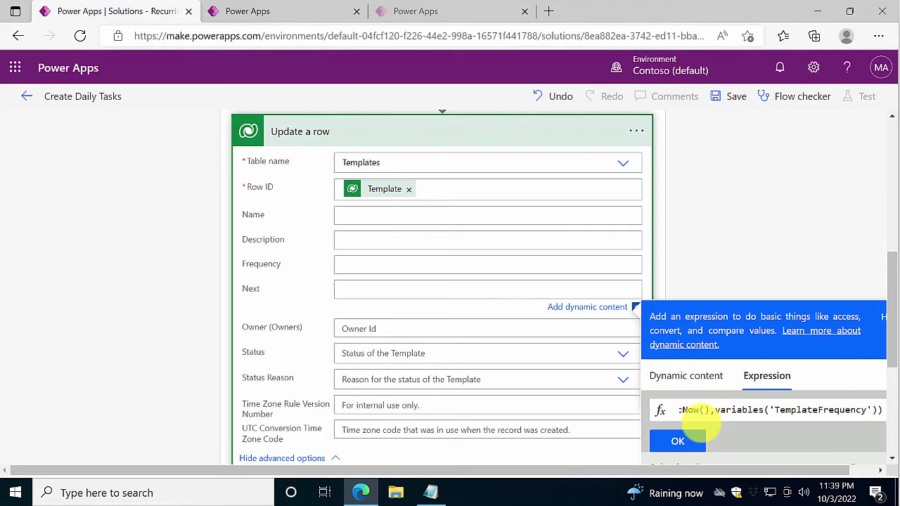
pyautogui.press('Home')
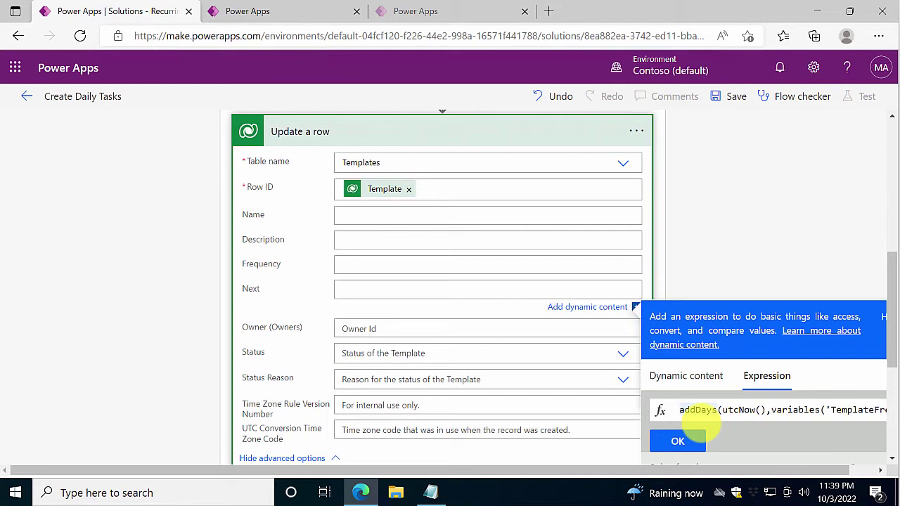
pyautogui.write('sub')
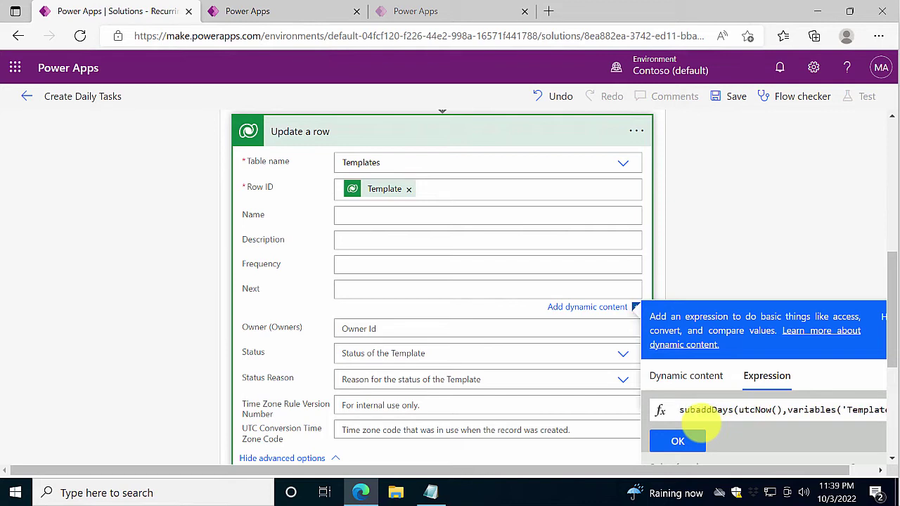
pyautogui.write('string(')
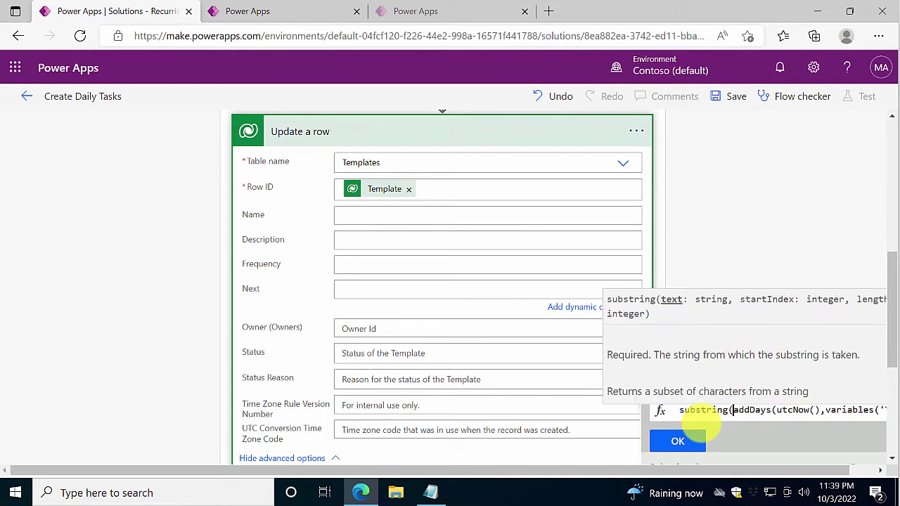
pyautogui.press('End')
pyautogui.write(',0,1')
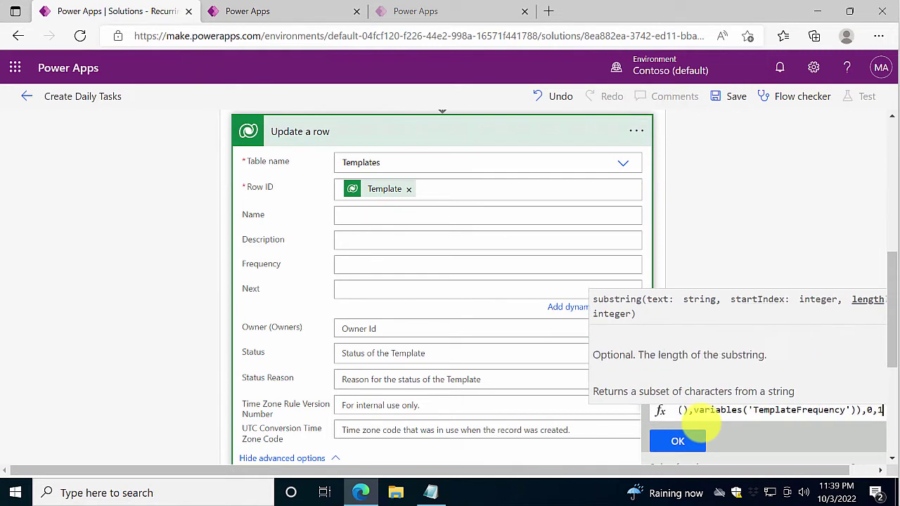
pyautogui.write('0)')
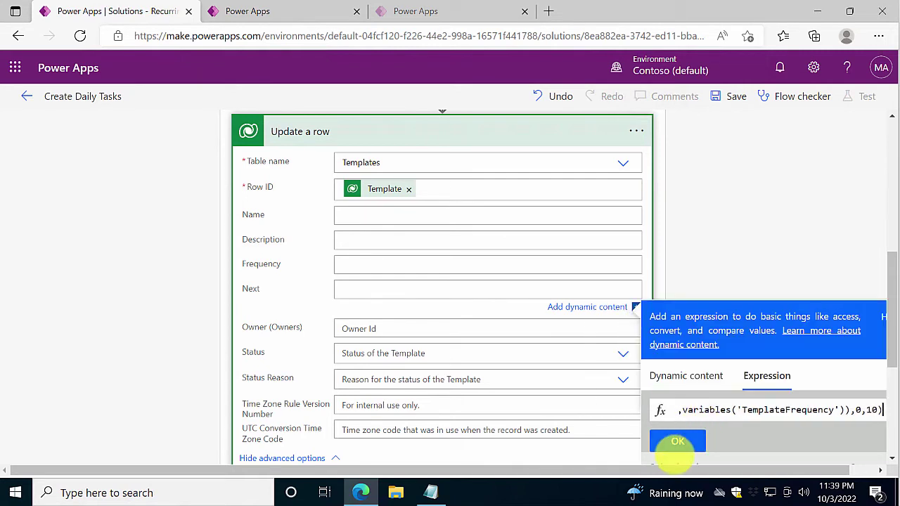
pyautogui.click(671, 439)
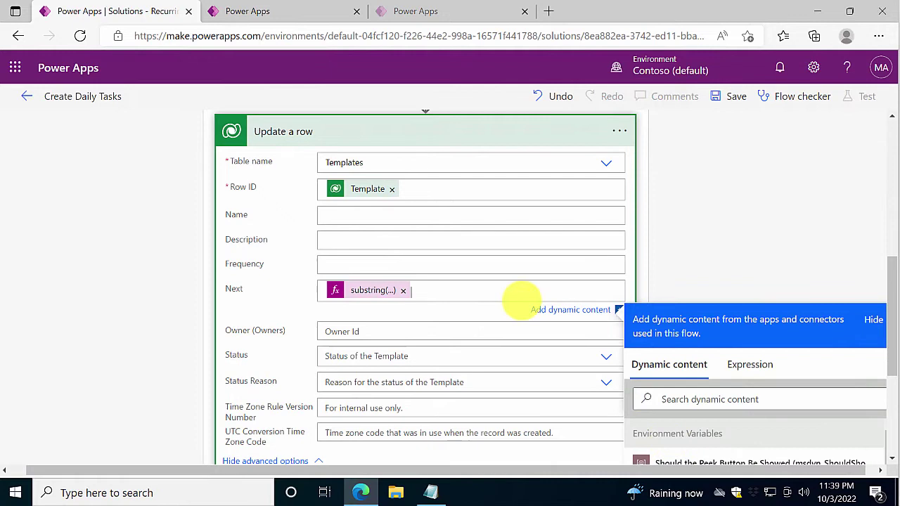
# Step: Rename the update row step to 'Set Next'
pyautogui.click(620, 131)
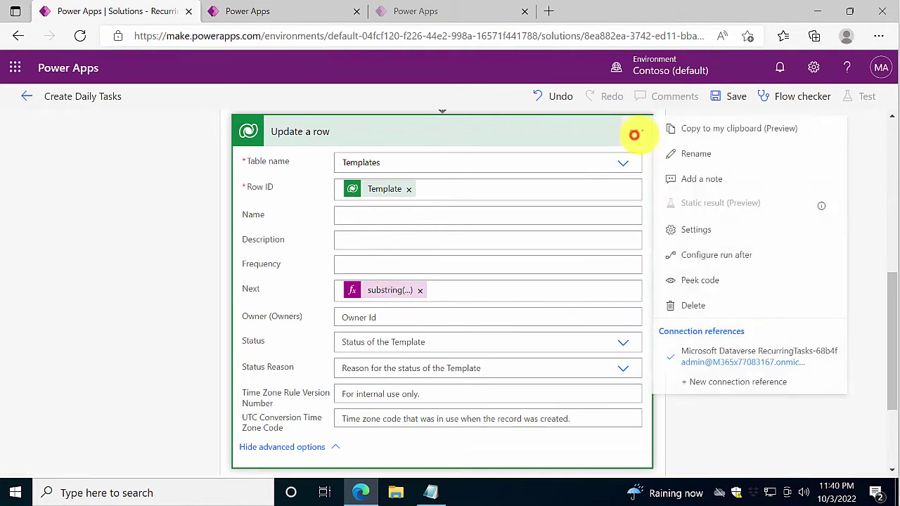
pyautogui.click(676, 153)
pyautogui.write('Set Nex')
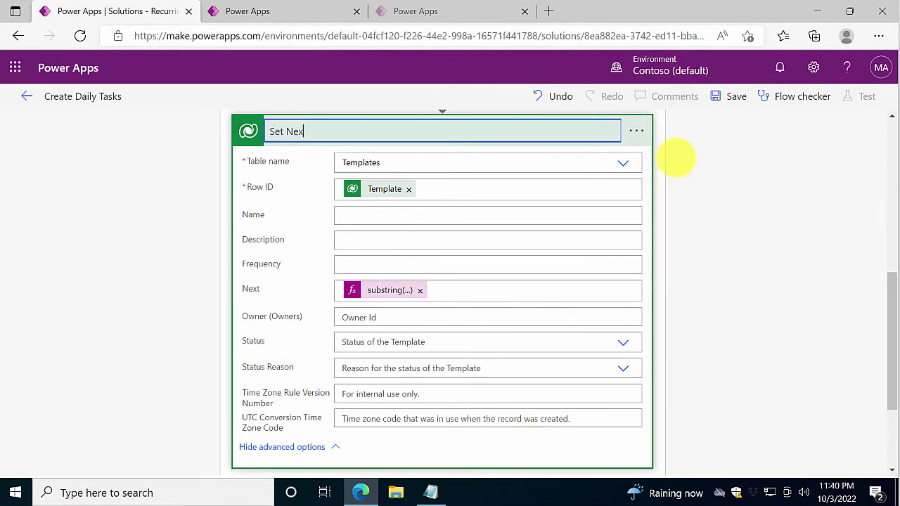
pyautogui.write('t')
pyautogui.press('Return')
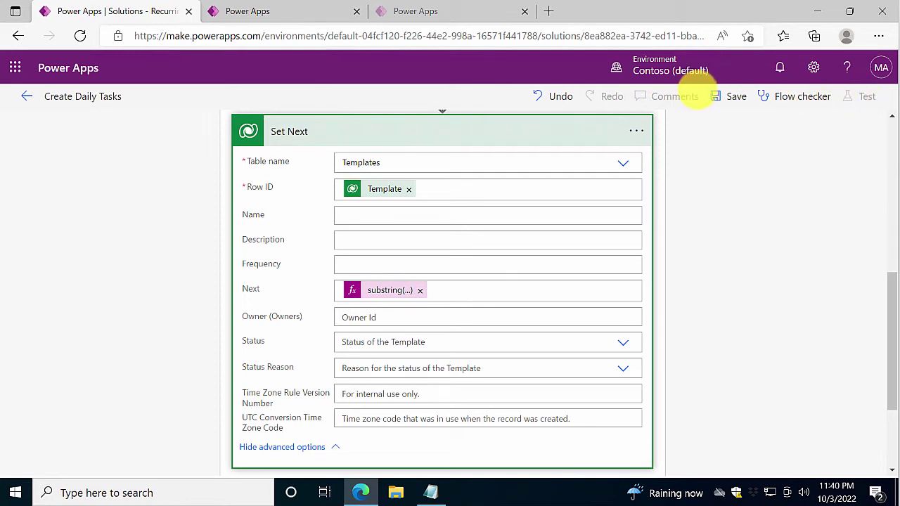
# Step: Save the Create Daily Tasks flow and run a manual test until it reports success
pyautogui.click(737, 100)
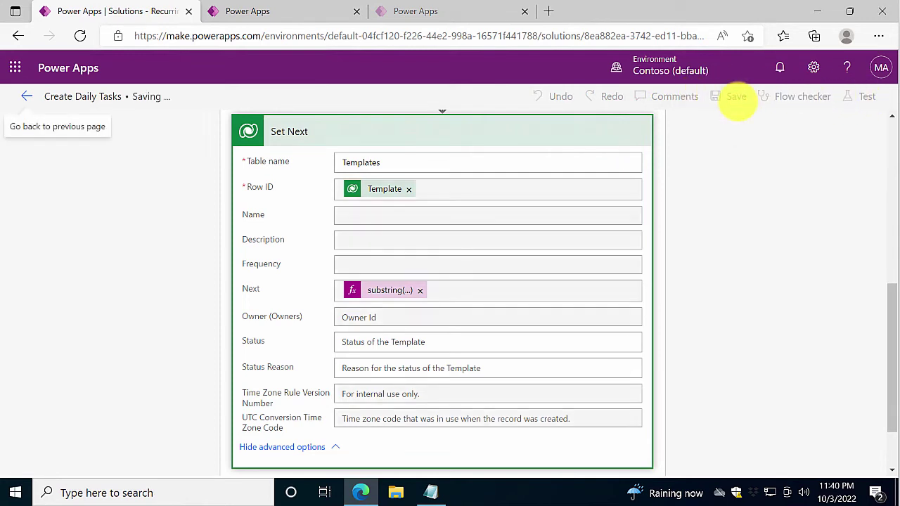
pyautogui.click(865, 99)
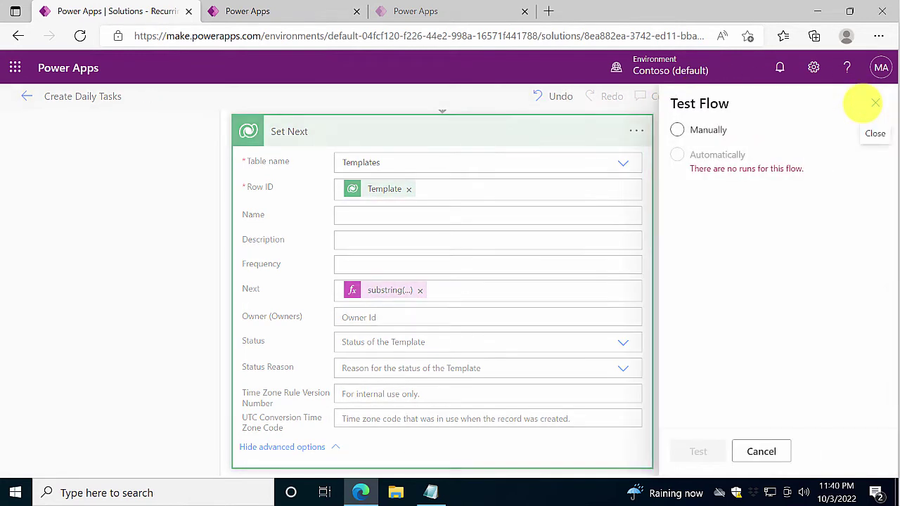
pyautogui.click(677, 130)
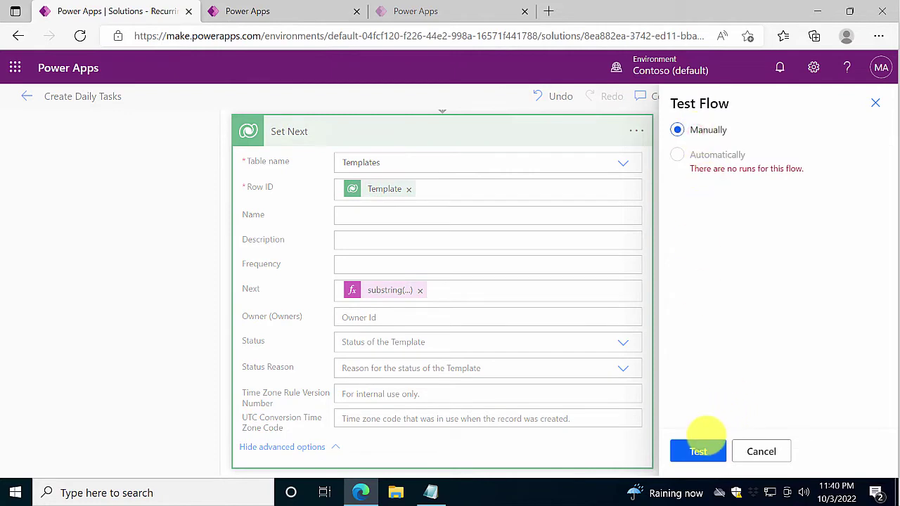
pyautogui.click(702, 450)
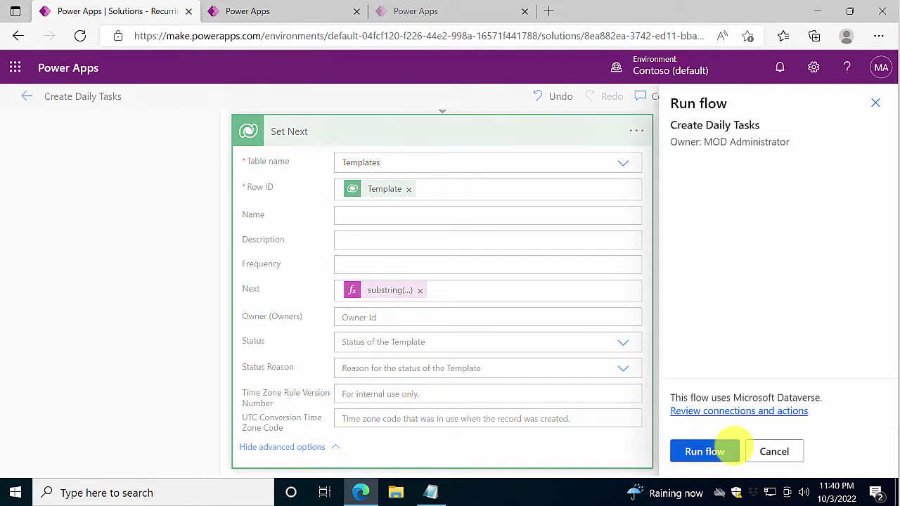
pyautogui.click(722, 446)
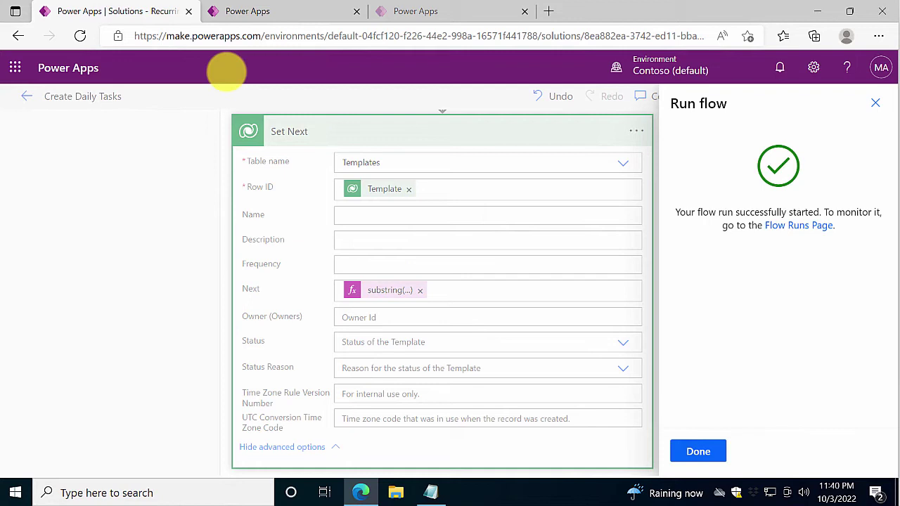
pyautogui.click(698, 451)
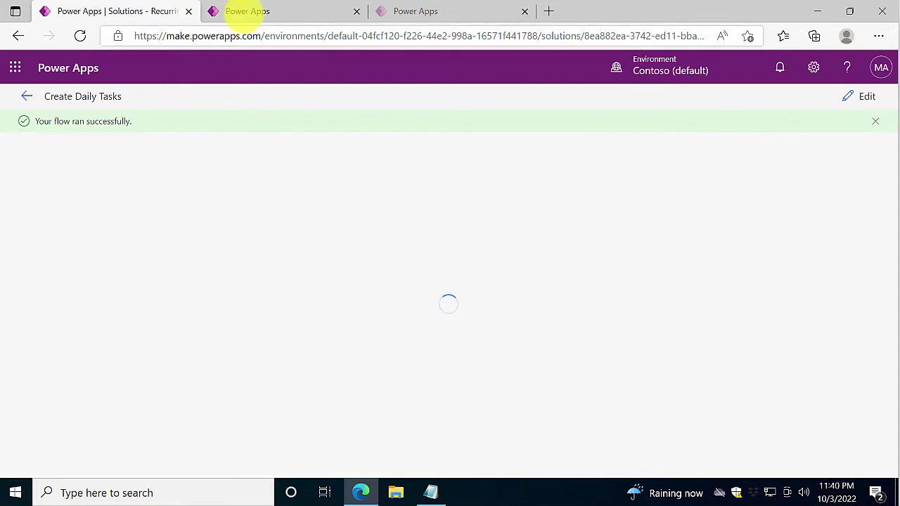
# Step: Change Buy fruit's Next to 2022-10-03 in Templates, check Daily Tasks, and return to the run
pyautogui.click(246, 12)
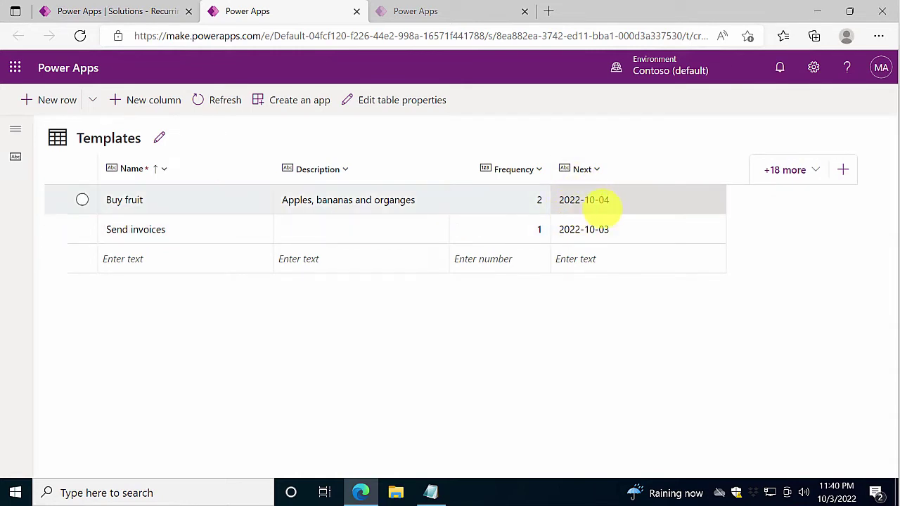
pyautogui.click(604, 202)
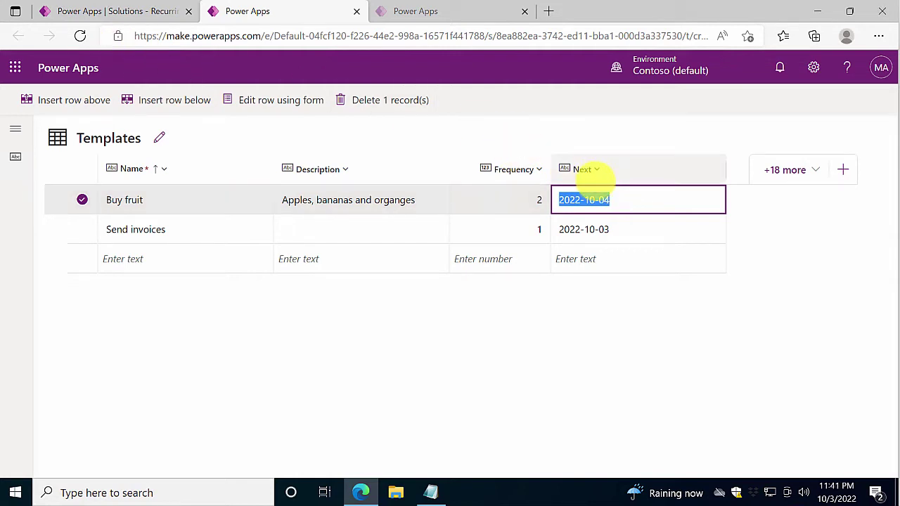
pyautogui.click(617, 193)
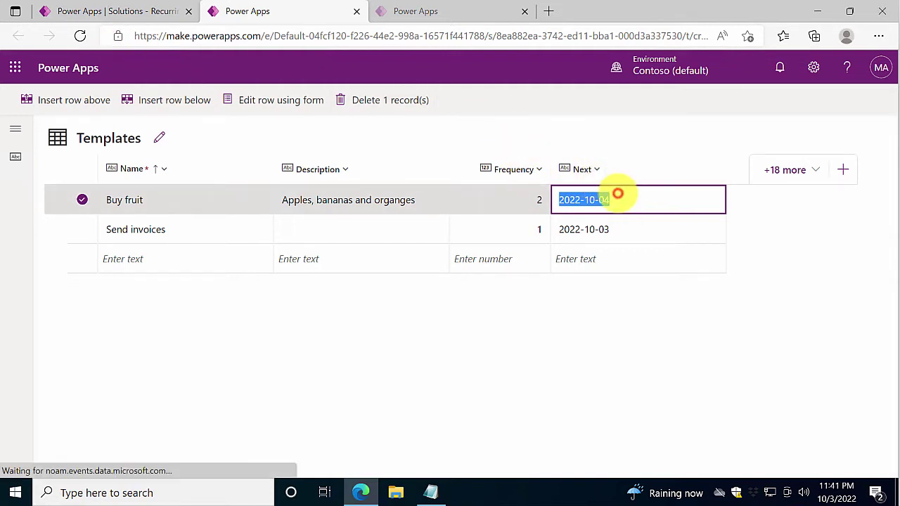
pyautogui.click(617, 193)
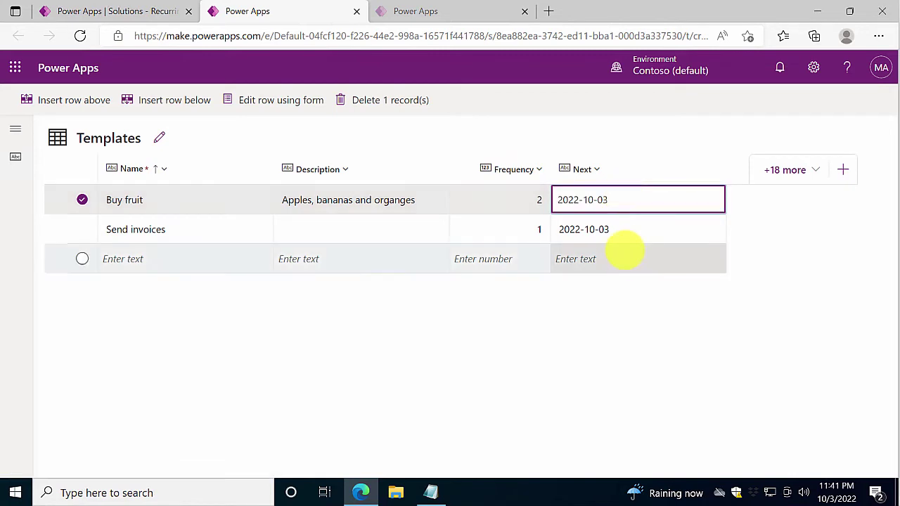
pyautogui.click(630, 235)
pyautogui.click(461, 5)
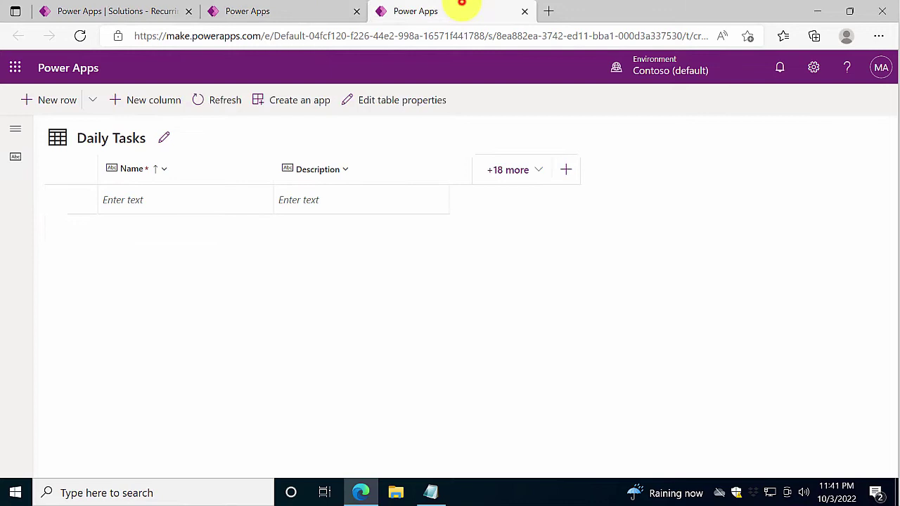
pyautogui.click(287, 10)
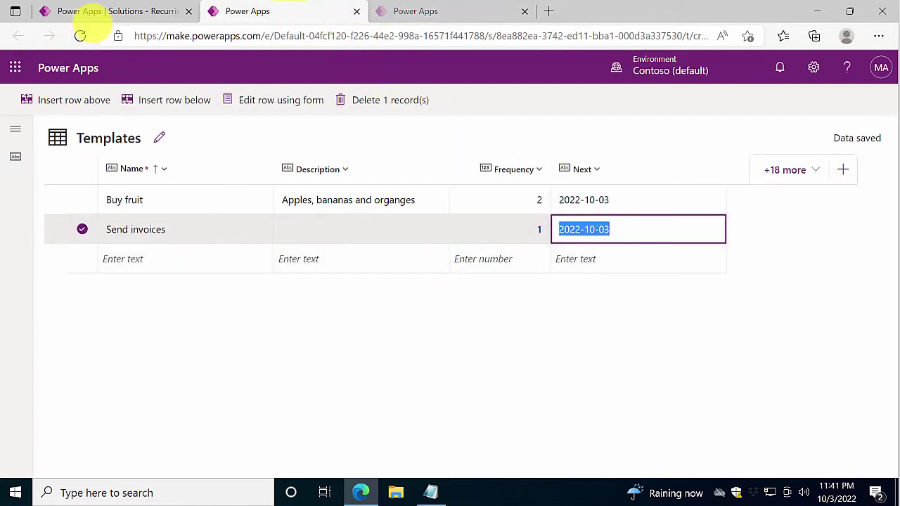
pyautogui.click(98, 8)
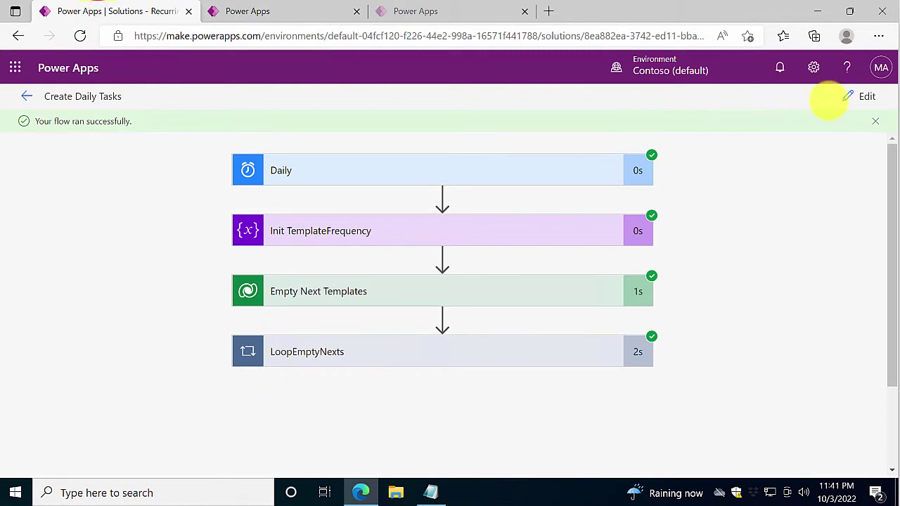
# Step: Edit the flow and add a Dataverse List rows step after the collapsed LoopEmptyNexts loop
pyautogui.click(858, 96)
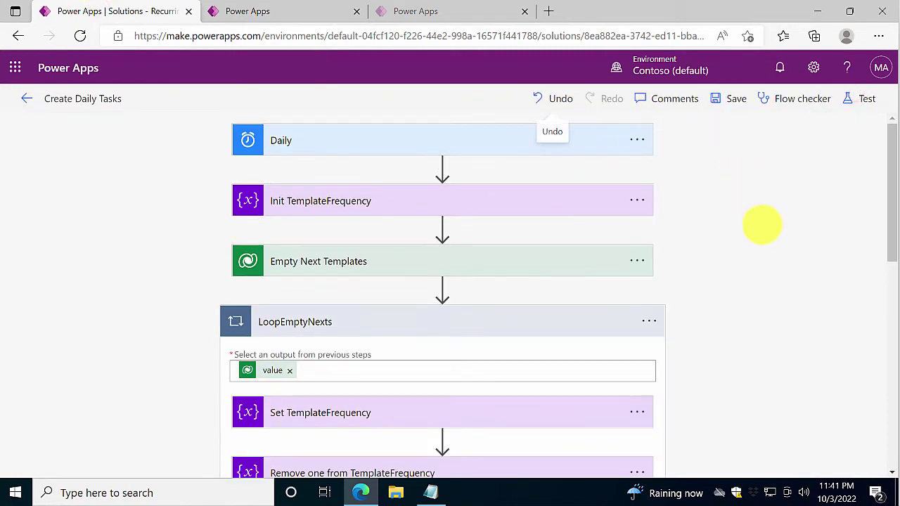
pyautogui.scroll(-3, 773, 316)
pyautogui.scroll(-2, 783, 358)
pyautogui.scroll(3, 773, 362)
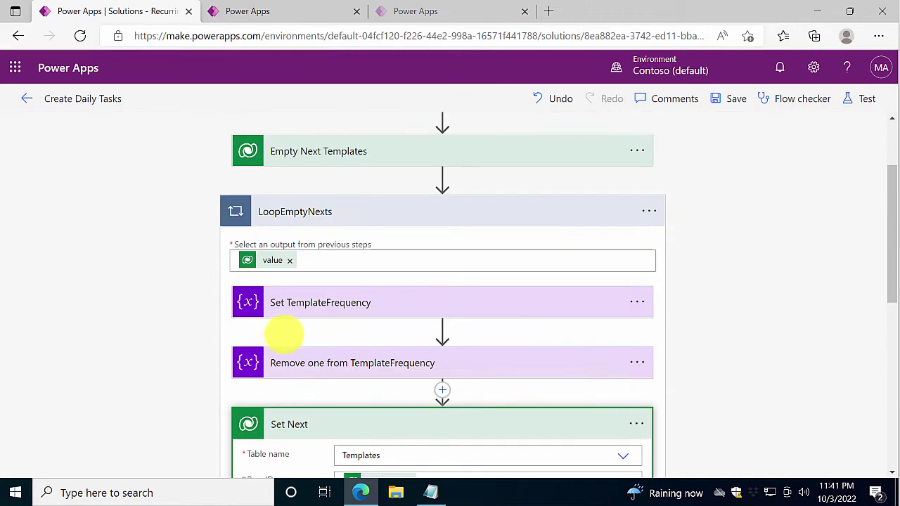
pyautogui.click(301, 205)
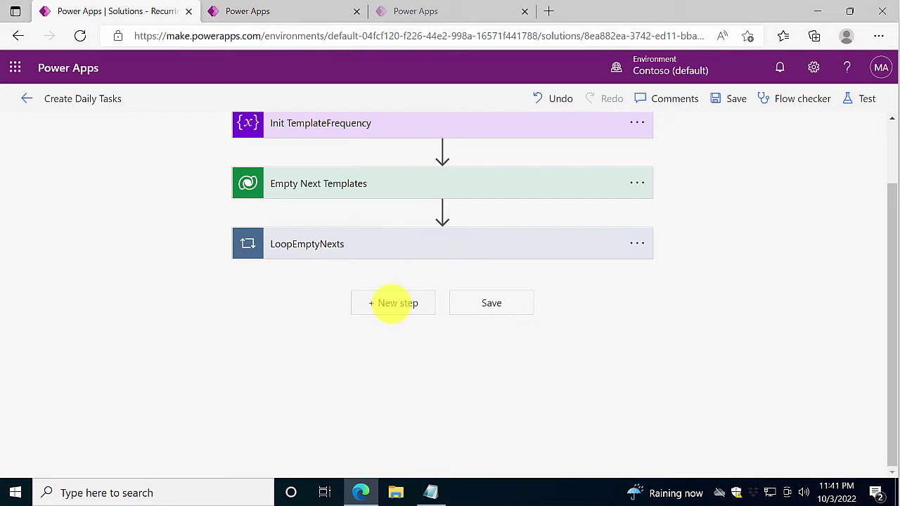
pyautogui.click(391, 303)
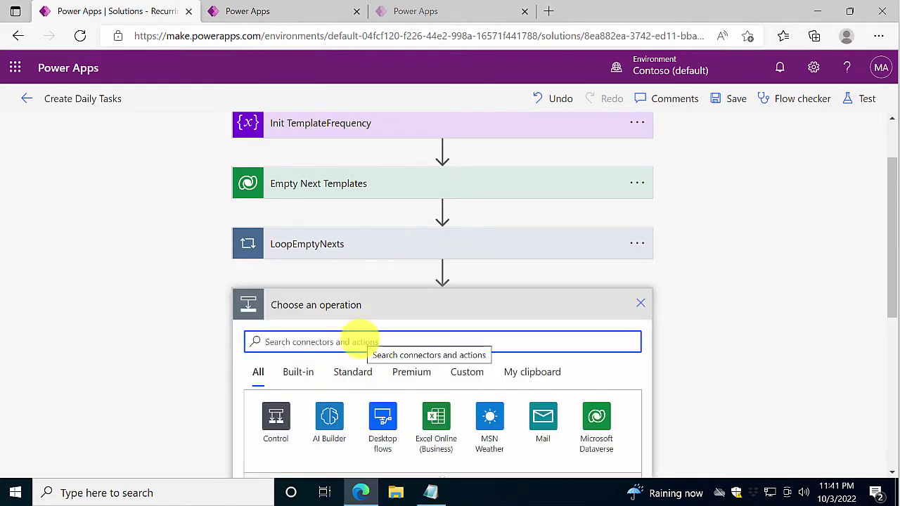
pyautogui.write('list rows')
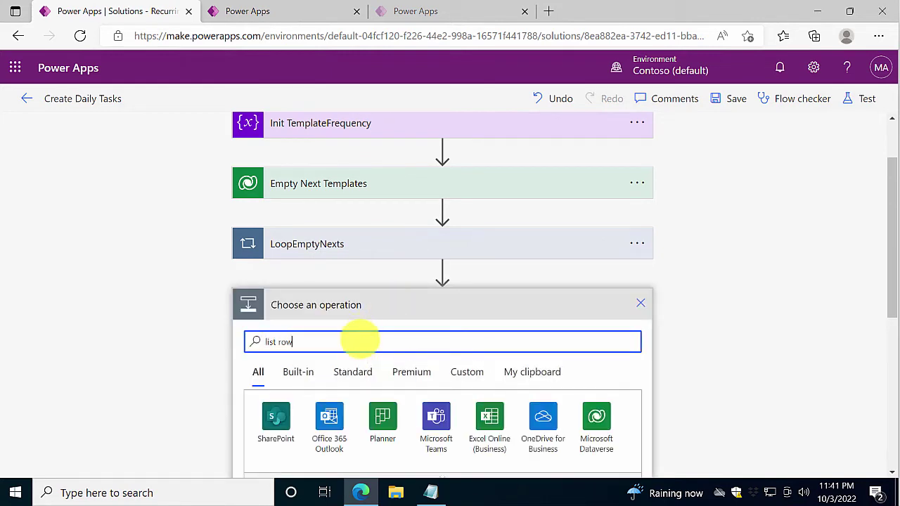
pyautogui.click(329, 418)
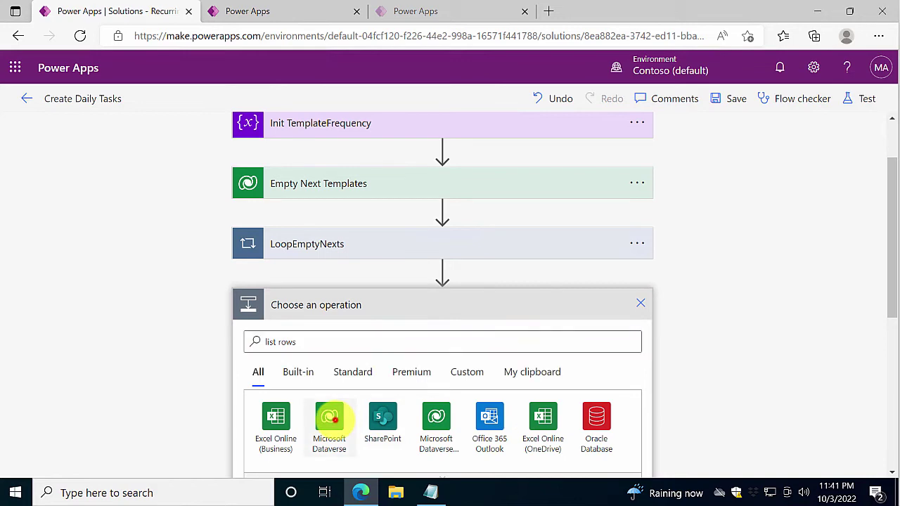
pyautogui.scroll(-3, 713, 392)
pyautogui.scroll(-2, 311, 357)
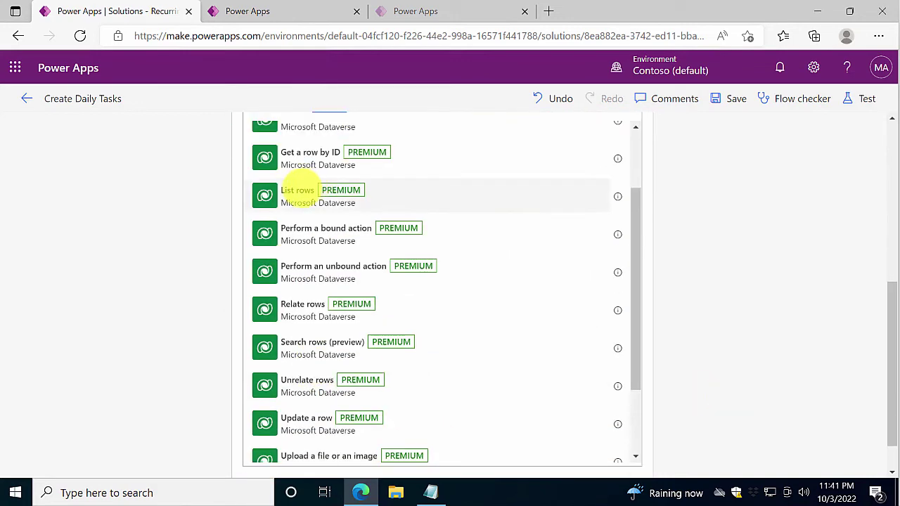
pyautogui.click(302, 188)
# Step: Rename the List rows step to 'Get Templates for Today'
pyautogui.click(636, 303)
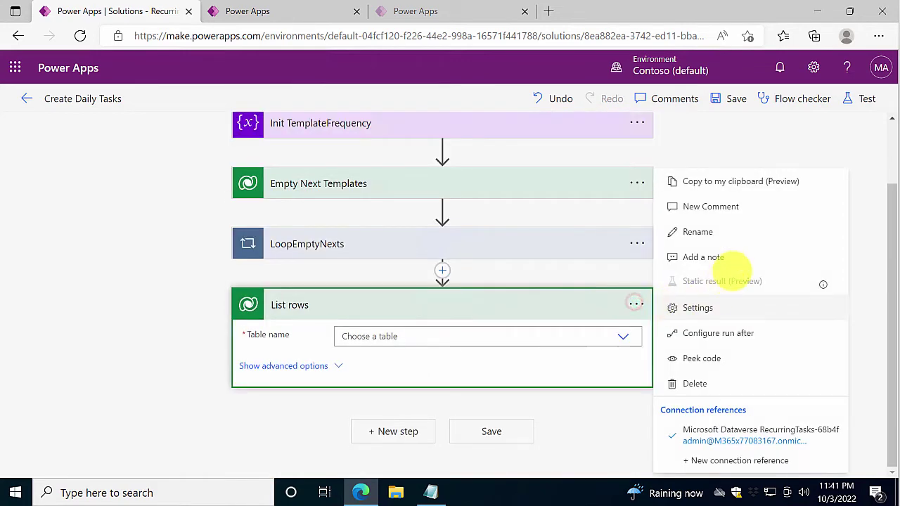
pyautogui.click(698, 233)
pyautogui.write('Get Templates for')
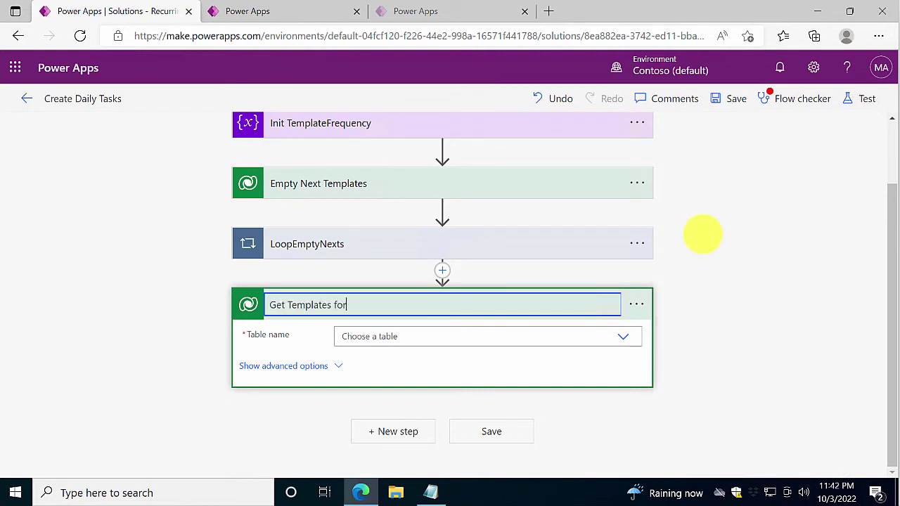
pyautogui.write(' Today')
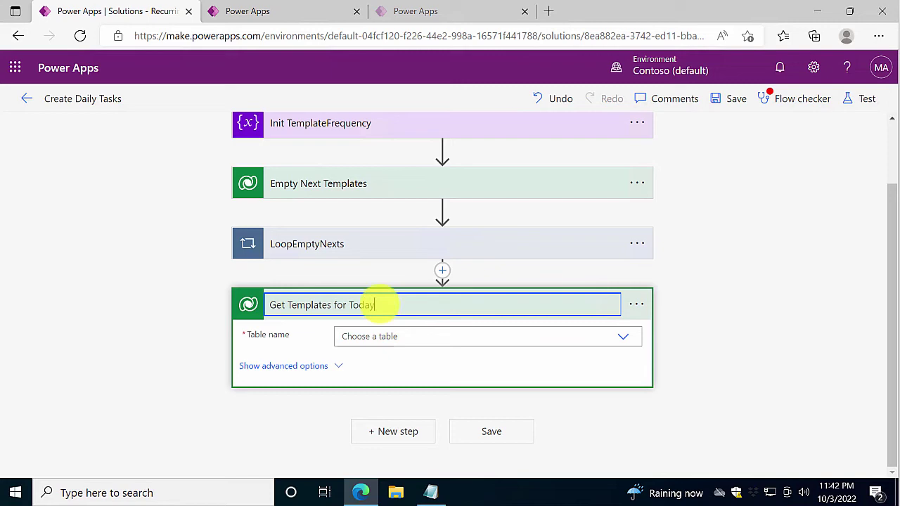
# Step: Set its table to Templates and begin editing Filter rows under advanced options
pyautogui.click(623, 336)
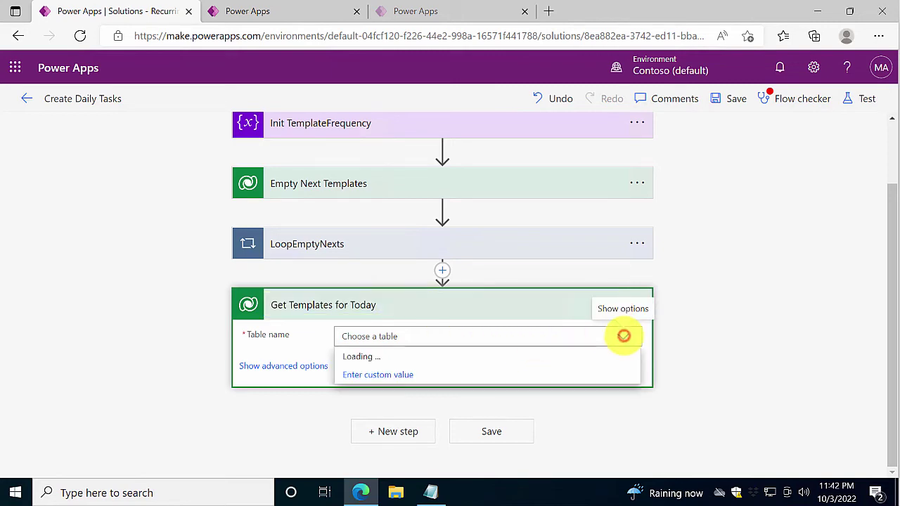
pyautogui.moveTo(633, 288); pyautogui.dragTo(634, 432)
pyautogui.scroll(-10, 598, 438)
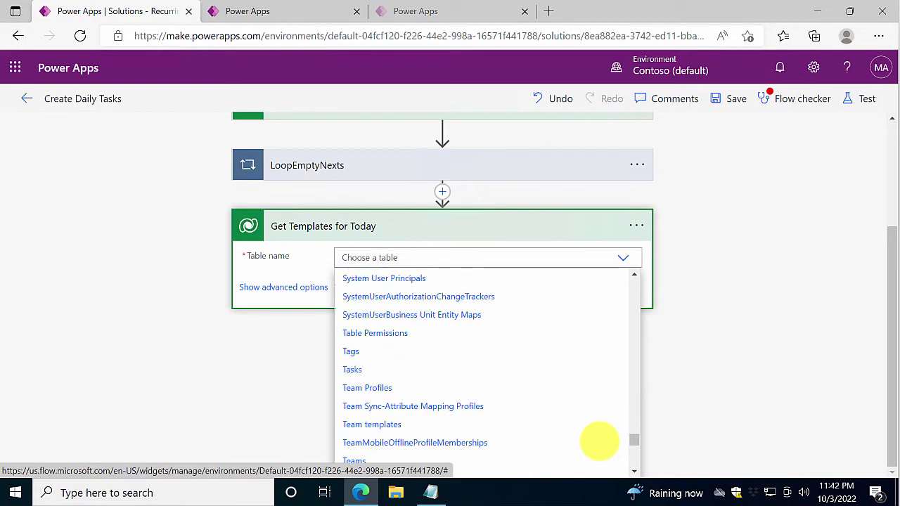
pyautogui.click(375, 434)
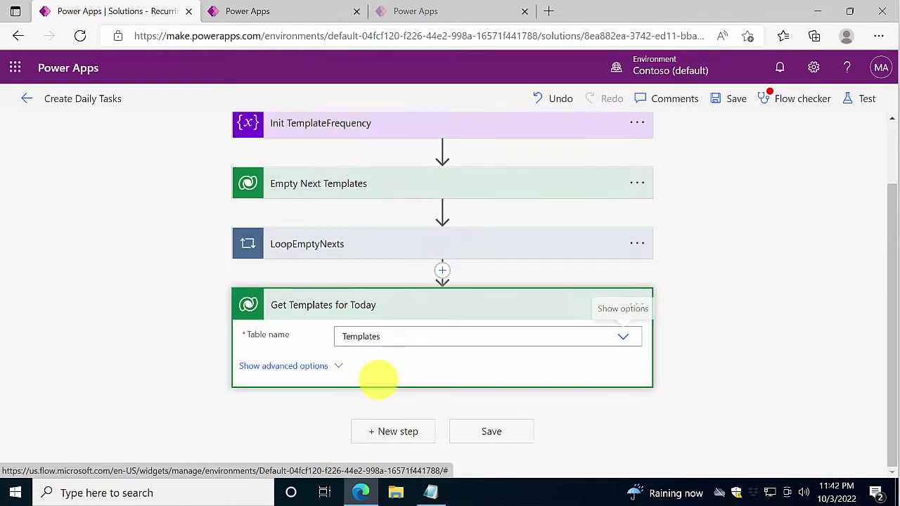
pyautogui.click(288, 367)
pyautogui.scroll(-2, 289, 363)
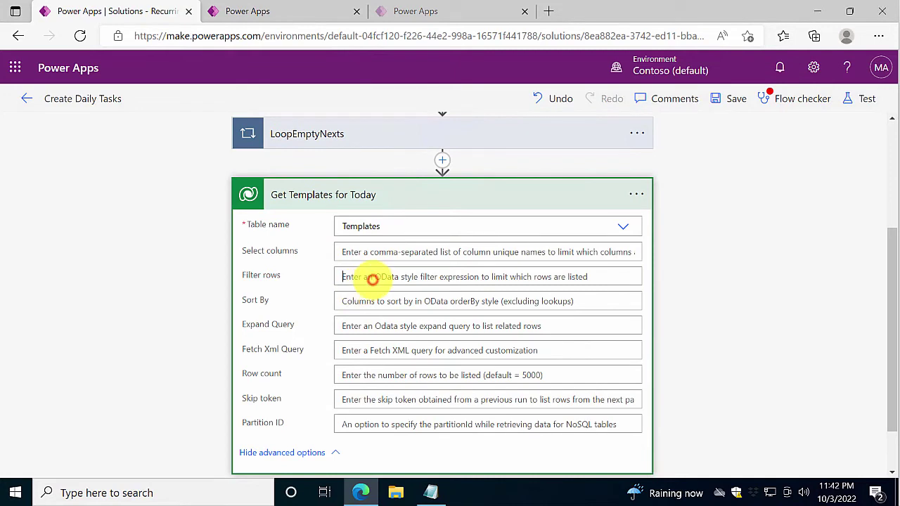
pyautogui.click(372, 279)
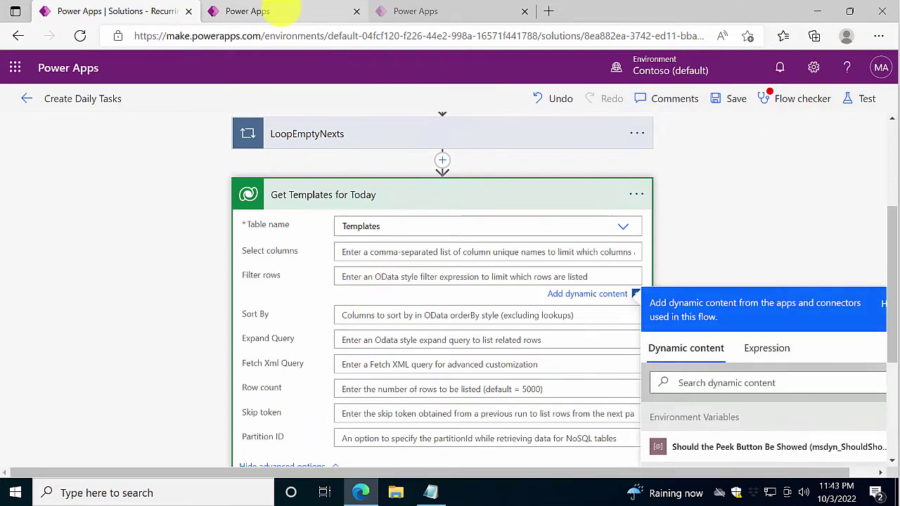
# Step: In the Templates table's Next column settings, select the logical name cree6_template_next under Advanced options
pyautogui.click(262, 10)
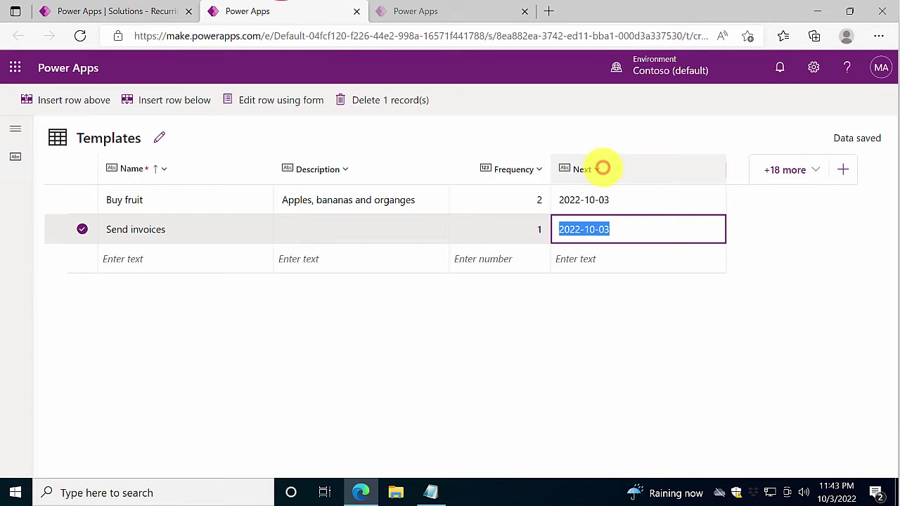
pyautogui.click(602, 169)
pyautogui.click(612, 189)
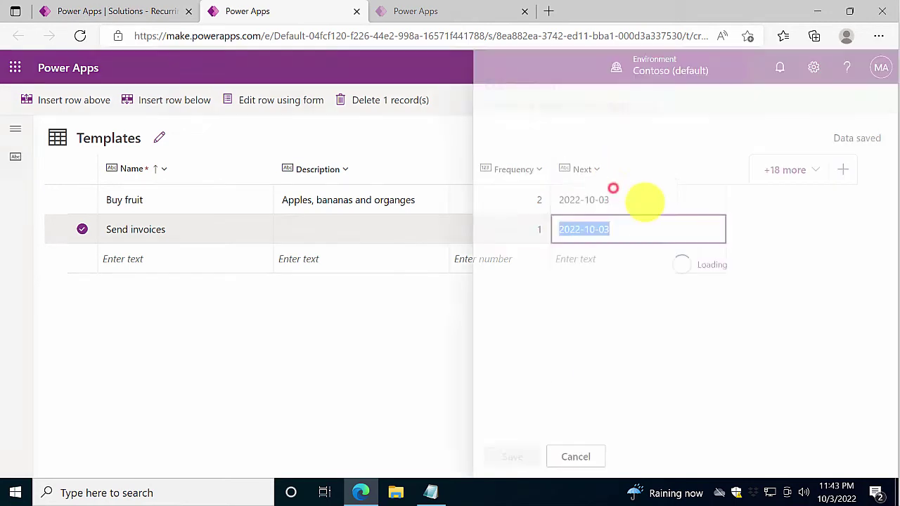
pyautogui.scroll(-2, 478, 400)
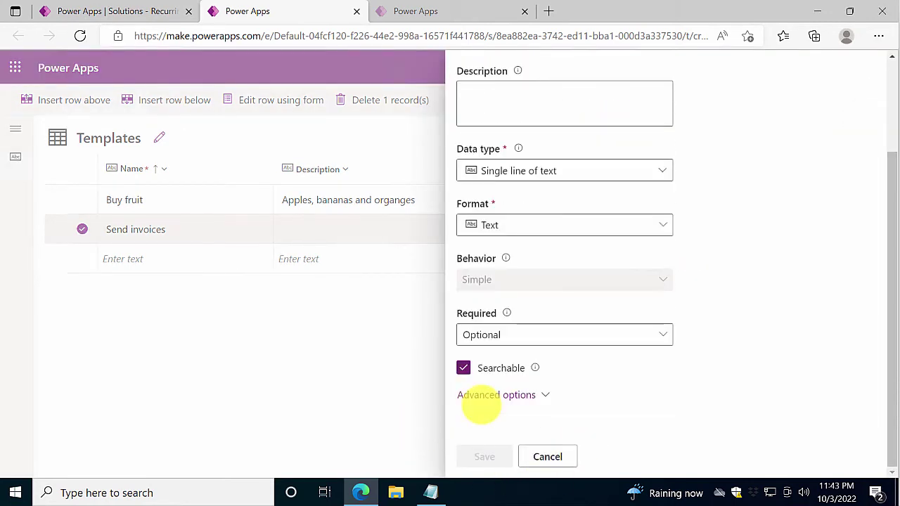
pyautogui.click(492, 394)
pyautogui.scroll(-3, 595, 372)
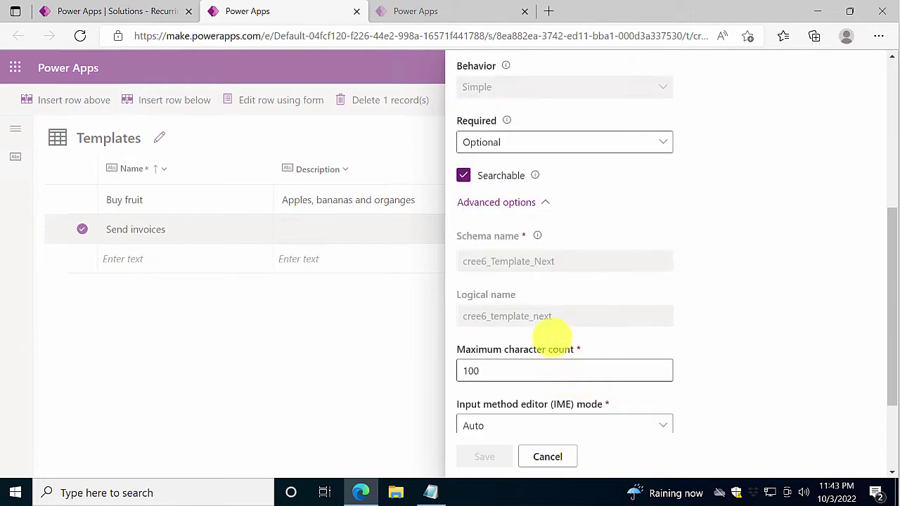
pyautogui.doubleClick(548, 316)
pyautogui.hotkey('ctrl', 'c')
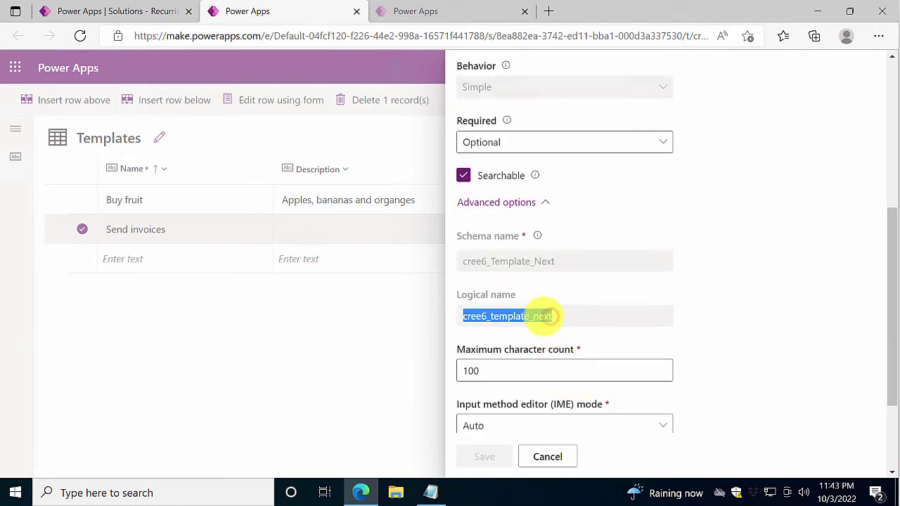
# Step: Paste cree6_template_next into the Filter rows field of Get Templates for Today
pyautogui.click(97, 9)
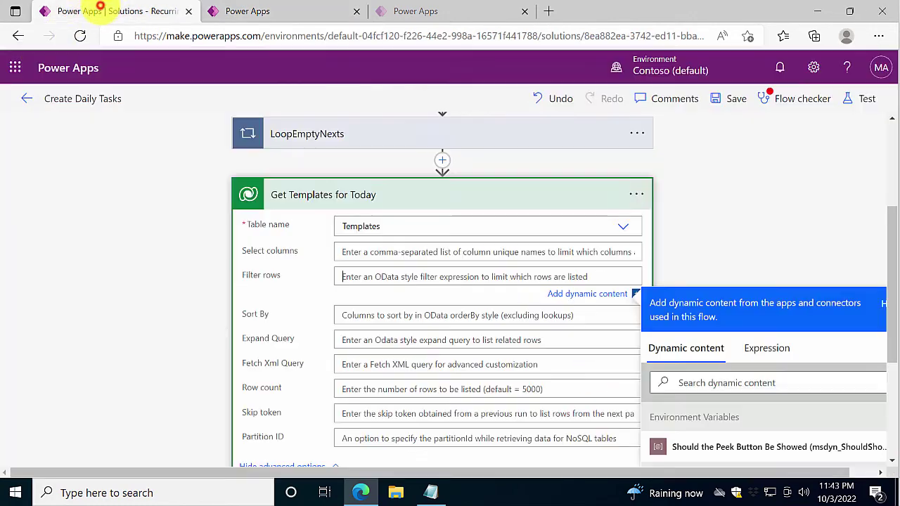
pyautogui.click(398, 282)
pyautogui.hotkey('ctrl', 'v')
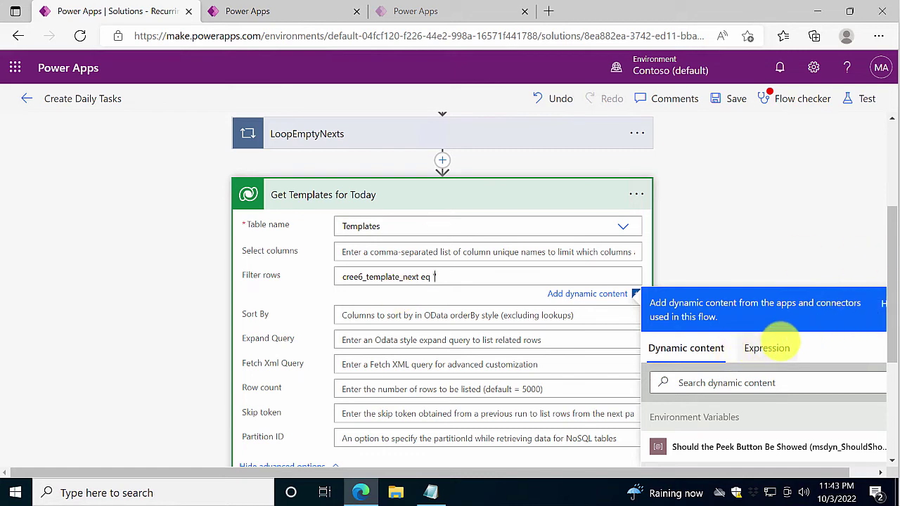
# Step: Compare it against today's date with the expression substring(utcNow(),0,10)
pyautogui.click(777, 340)
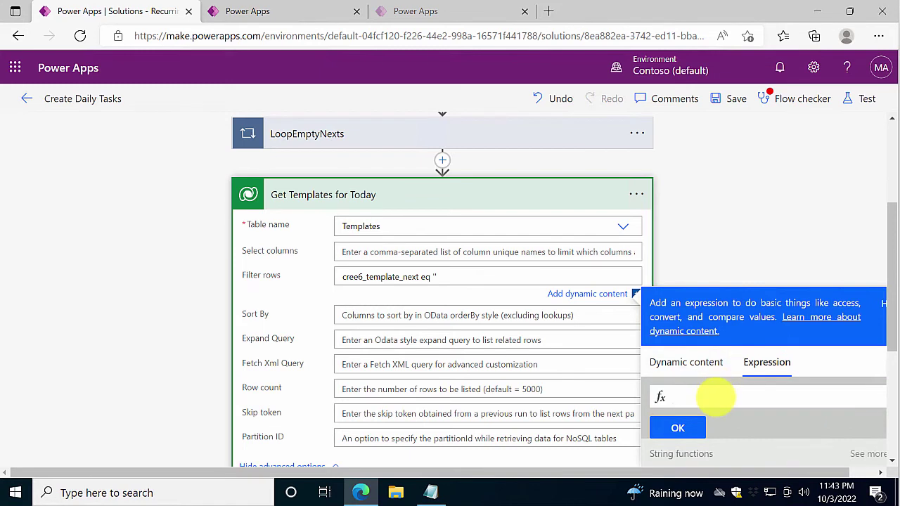
pyautogui.write('su')
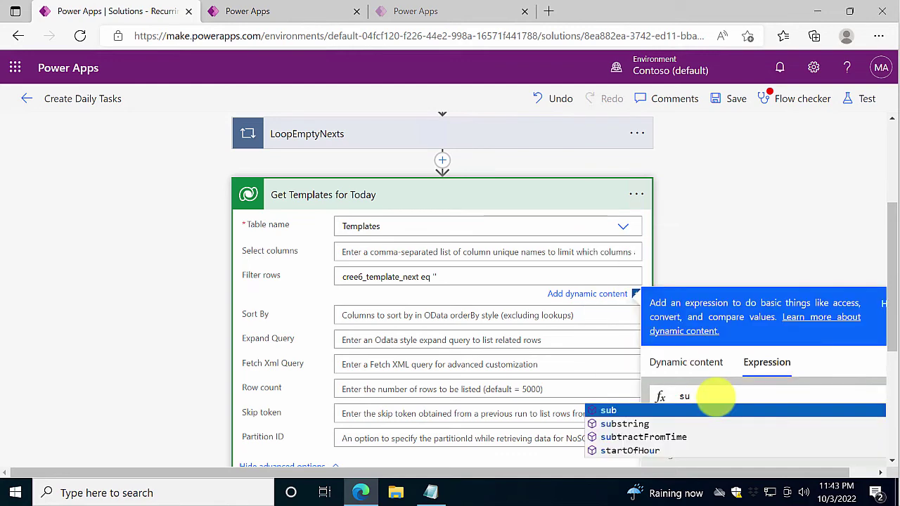
pyautogui.press('Down')
pyautogui.press('Return')
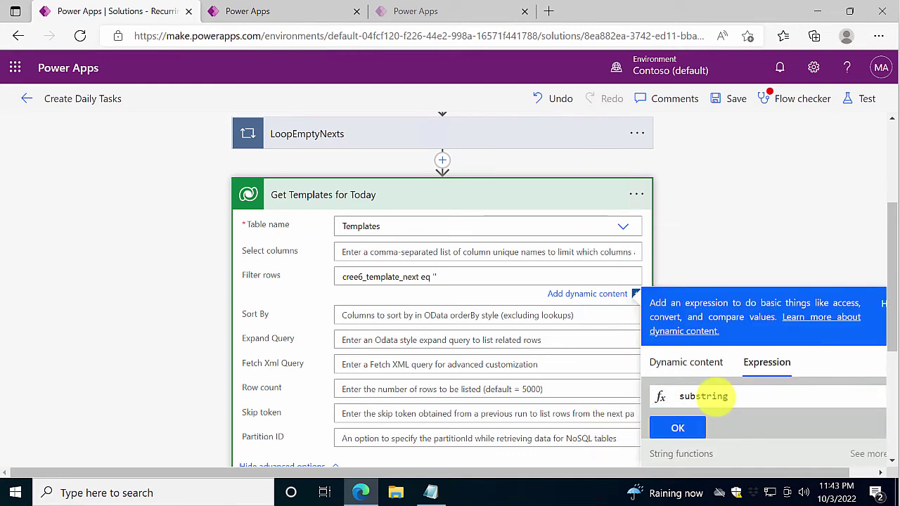
pyautogui.write('(u')
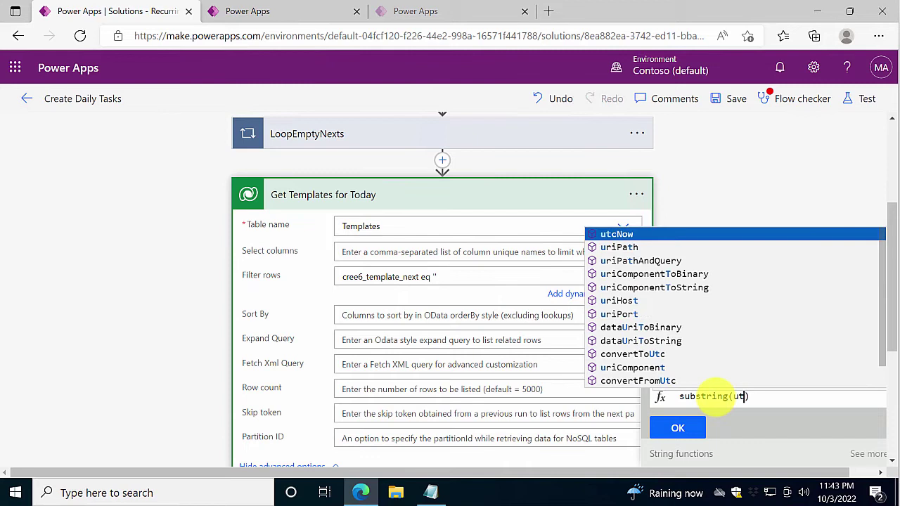
pyautogui.write('t')
pyautogui.press('Return')
pyautogui.write(',0,1')
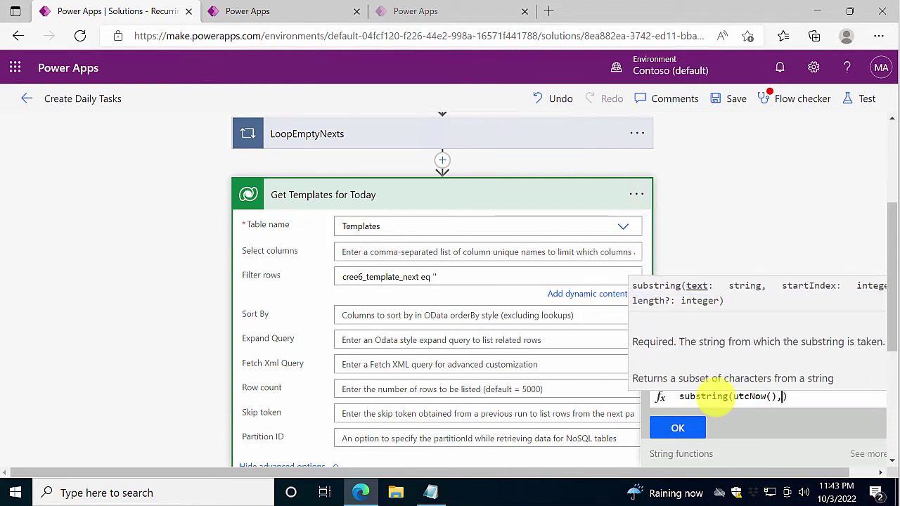
pyautogui.write('0')
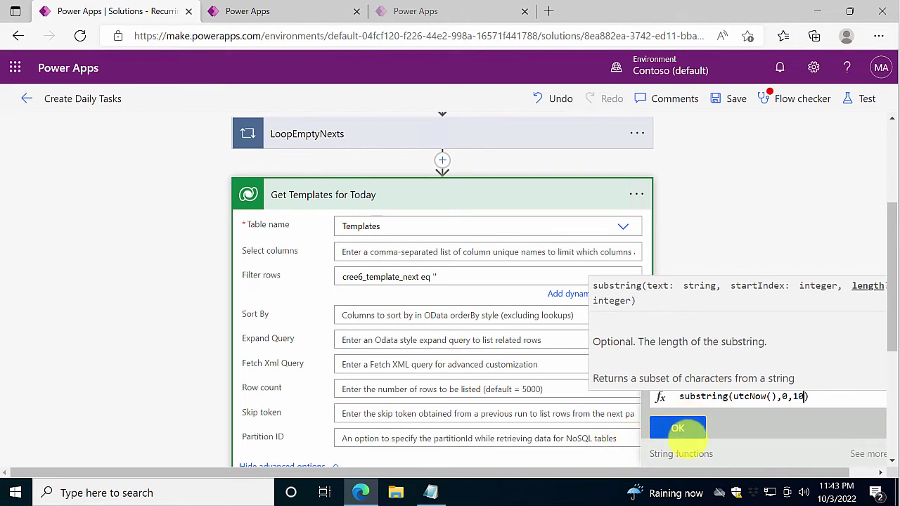
pyautogui.click(680, 427)
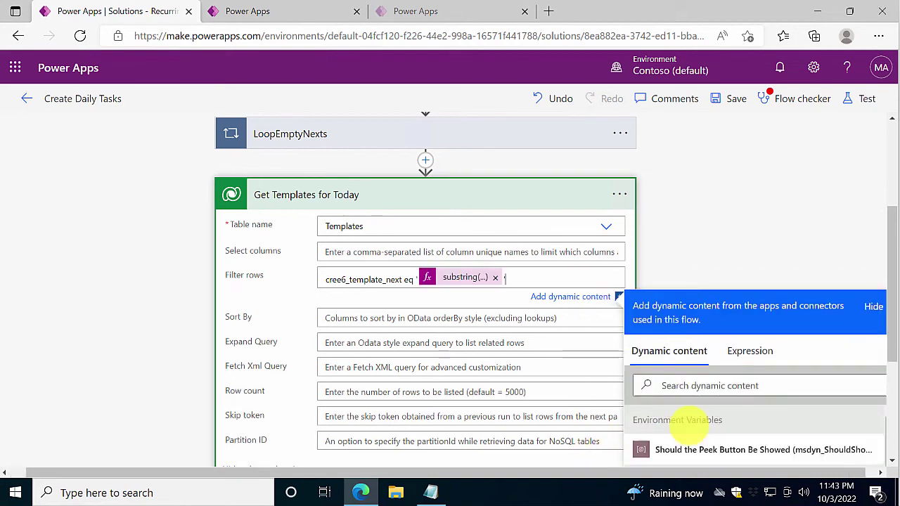
pyautogui.scroll(-1, 422, 313)
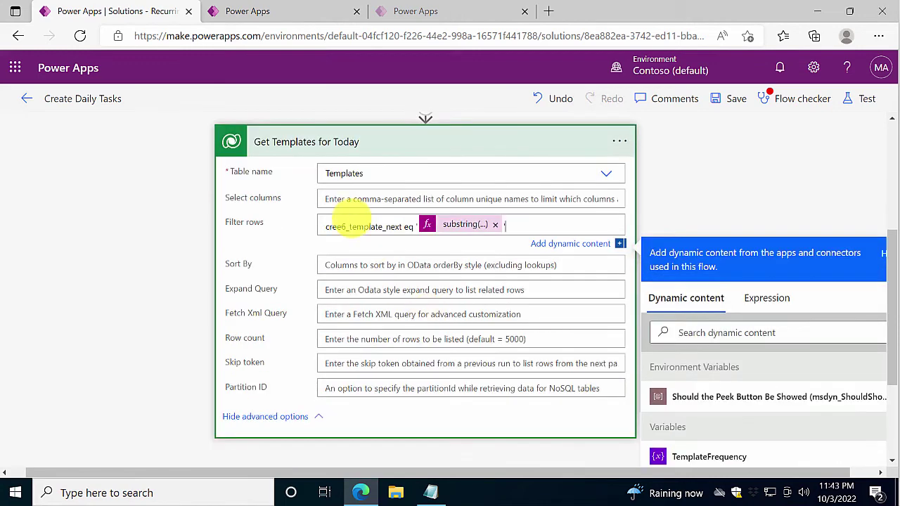
# Step: Collapse Get Templates for Today, close the Next column settings, and add a new step after it
pyautogui.click(330, 141)
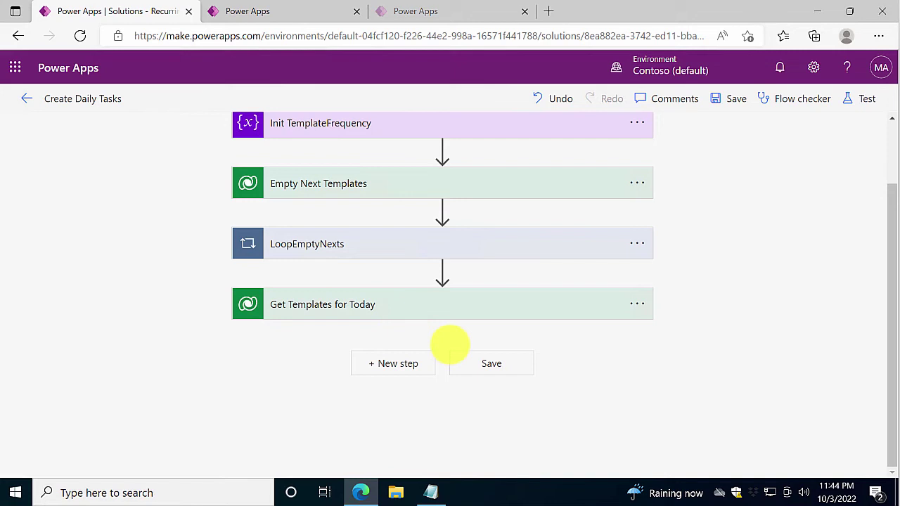
pyautogui.click(296, 10)
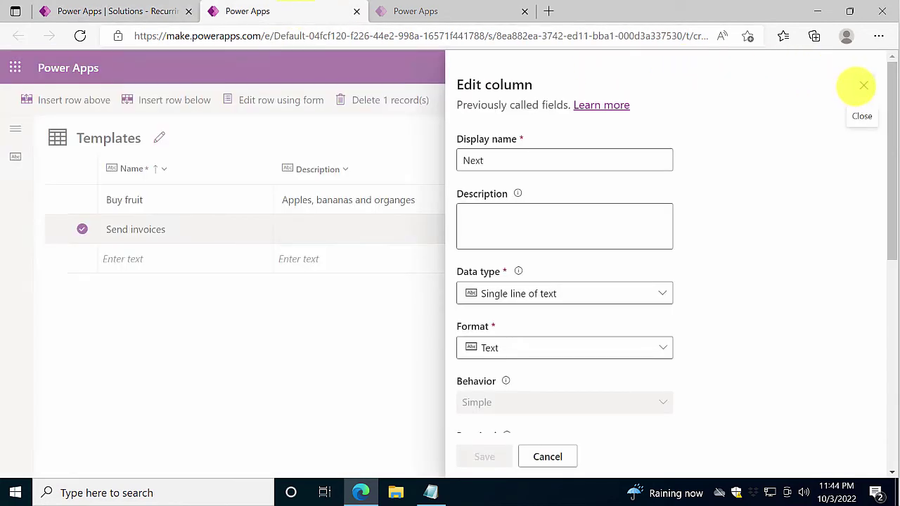
pyautogui.click(862, 85)
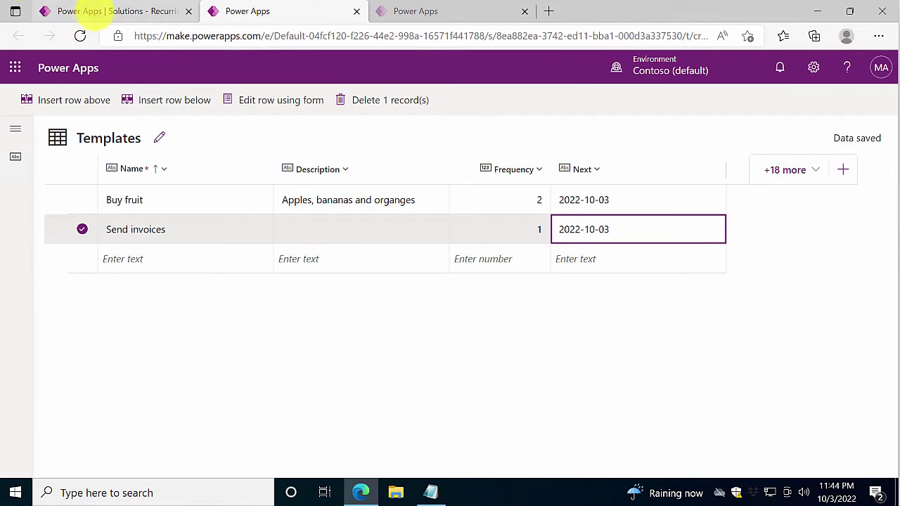
pyautogui.click(97, 12)
pyautogui.click(397, 364)
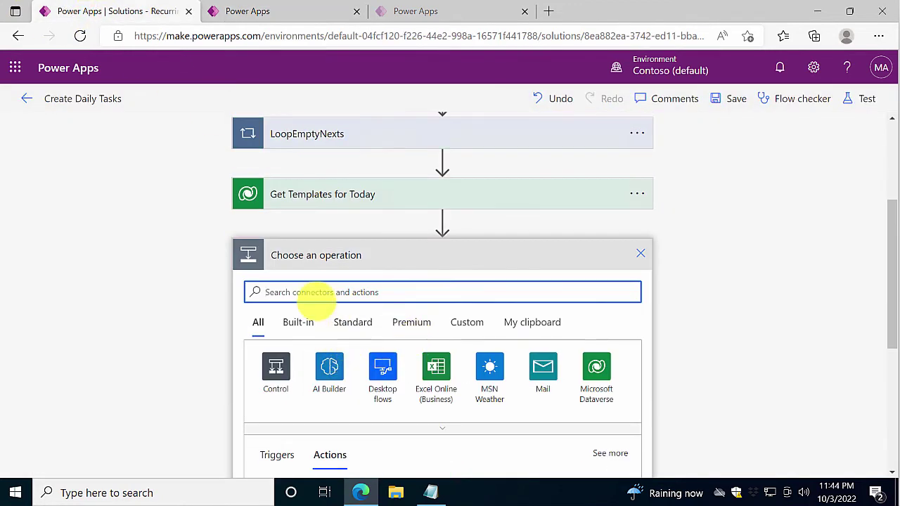
# Step: Add a Microsoft Dataverse 'Add a new row' action, found by searching 'add row'
pyautogui.click(319, 291)
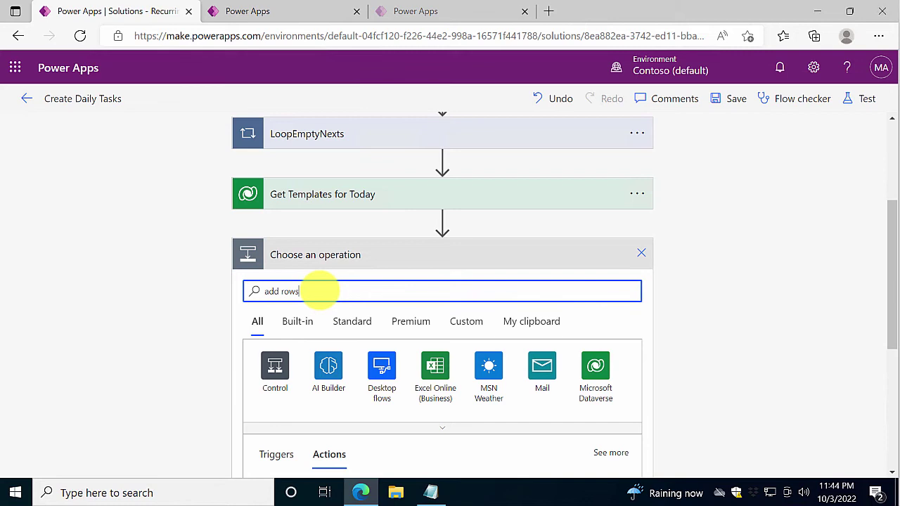
pyautogui.write('add rows')
pyautogui.press('BackSpace')
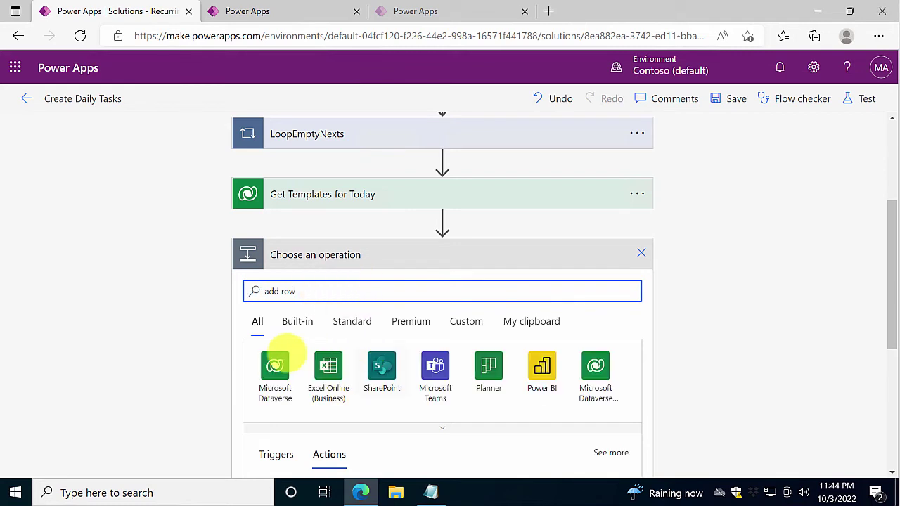
pyautogui.click(275, 364)
pyautogui.scroll(-3, 662, 358)
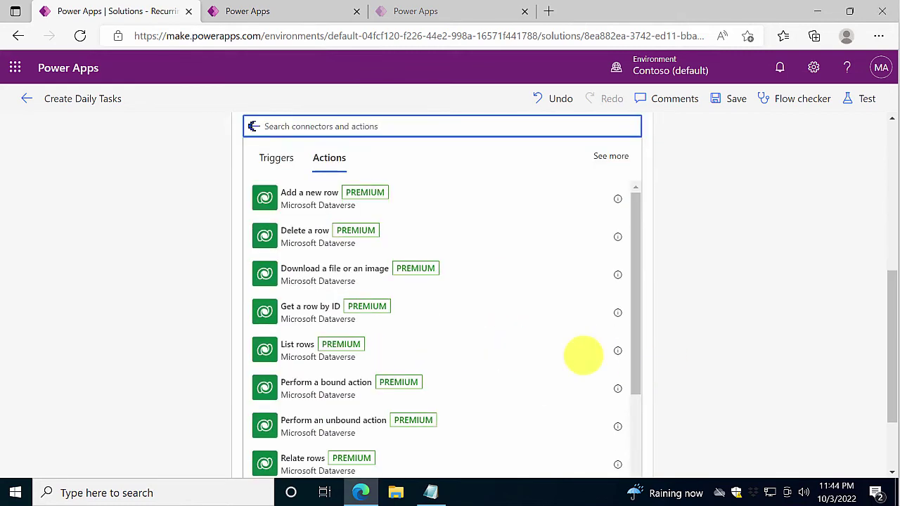
pyautogui.click(314, 194)
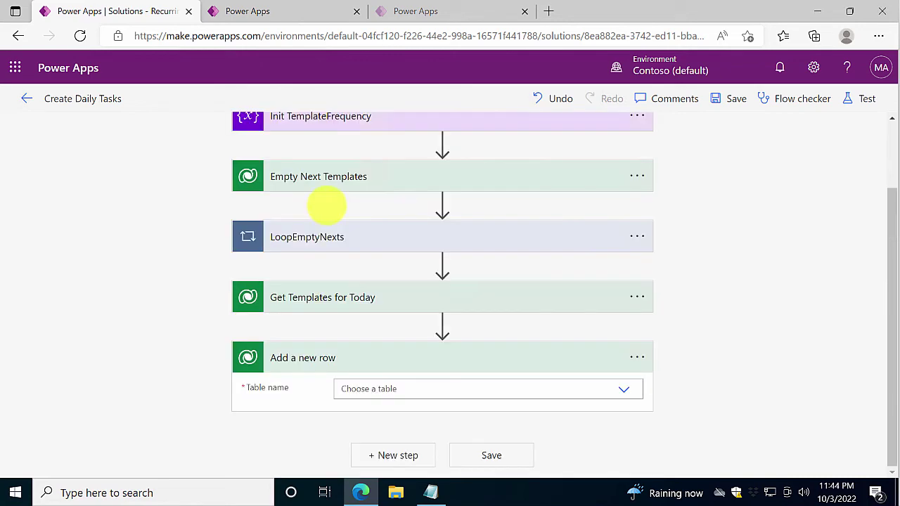
# Step: Set its table to Daily Tasks and rename the step Create Task
pyautogui.click(618, 388)
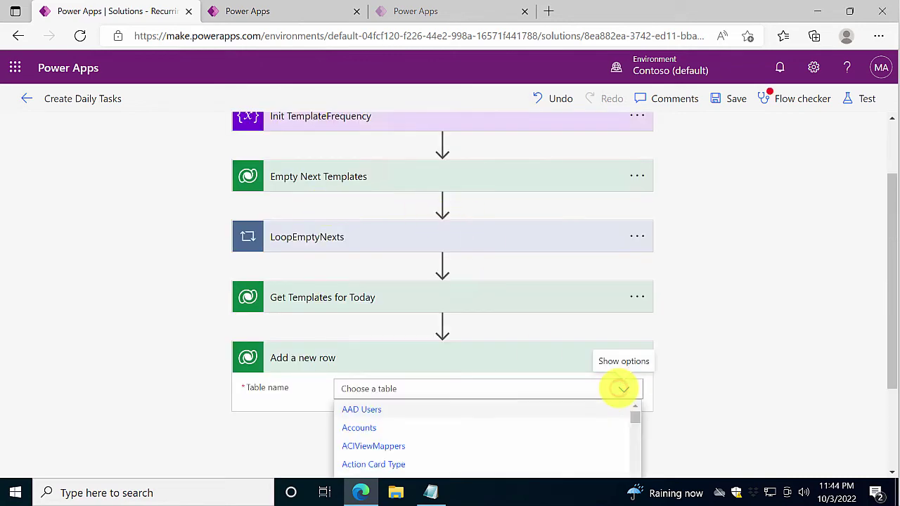
pyautogui.scroll(-2, 611, 420)
pyautogui.scroll(-15, 612, 420)
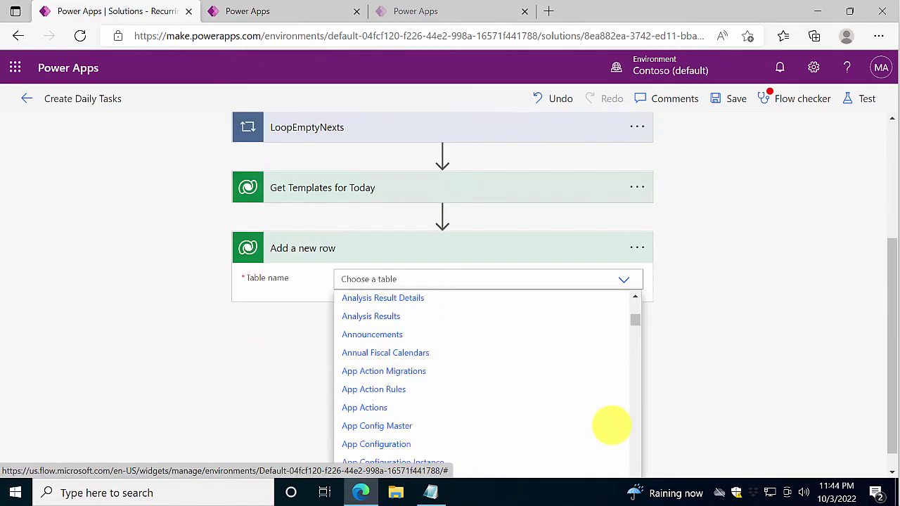
pyautogui.moveTo(635, 327); pyautogui.dragTo(636, 348)
pyautogui.click(399, 340)
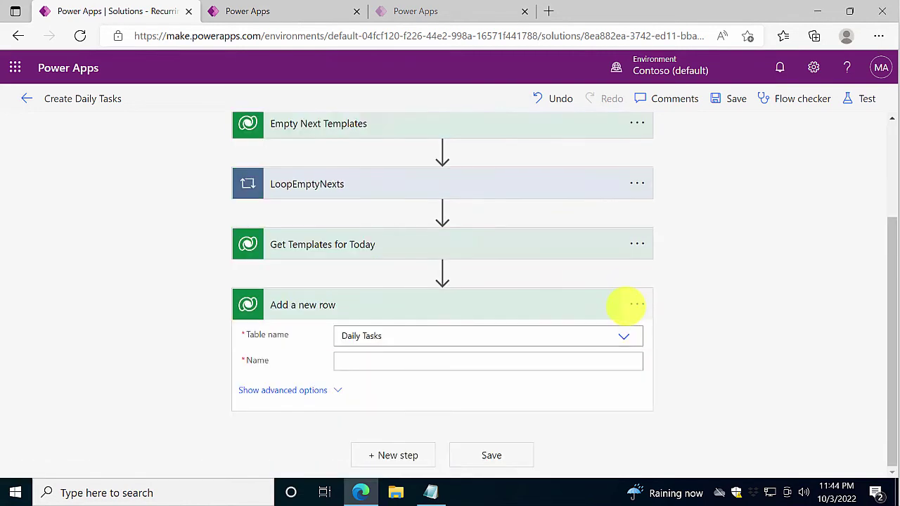
pyautogui.click(634, 306)
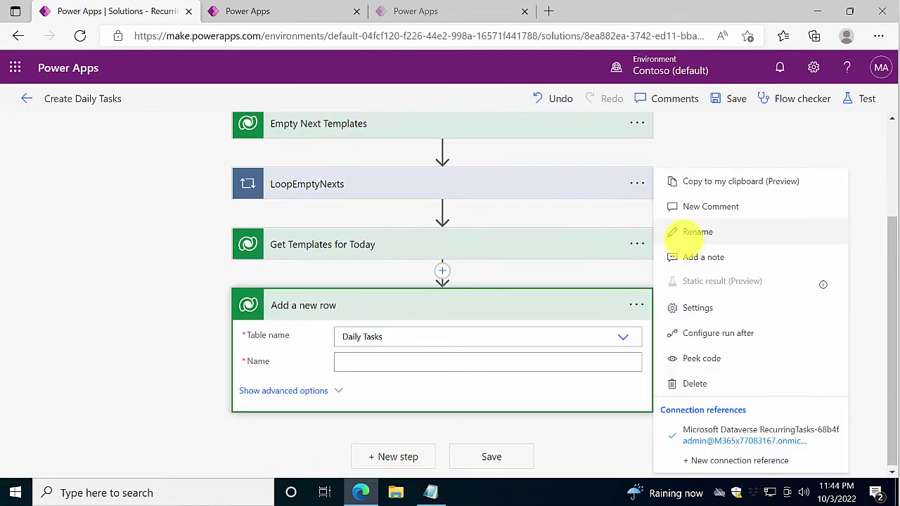
pyautogui.click(686, 238)
pyautogui.write('Create Task')
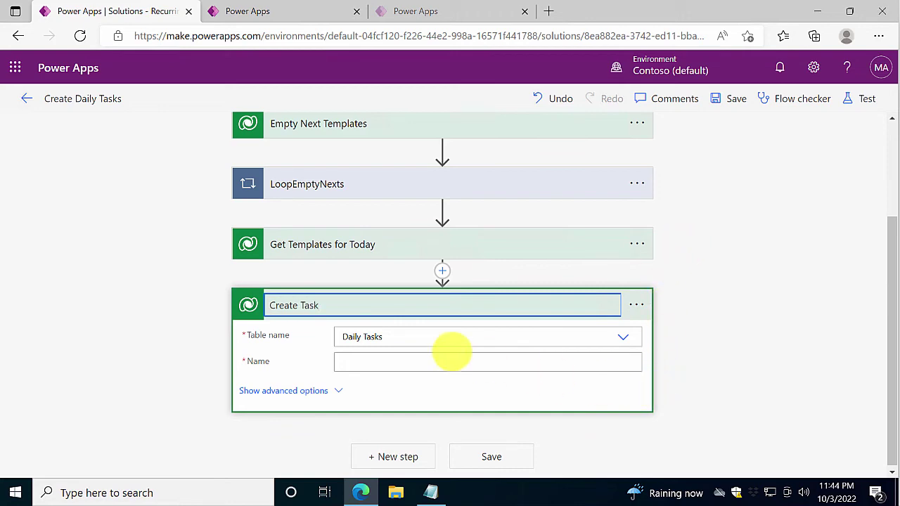
# Step: Bring up dynamic content for Create Task's Name field
pyautogui.click(418, 360)
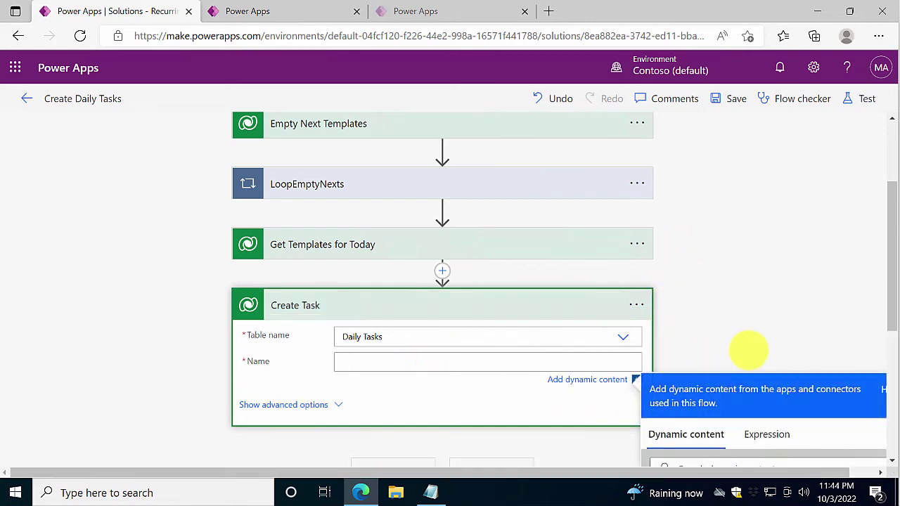
pyautogui.scroll(-3, 803, 345)
pyautogui.scroll(-1, 803, 345)
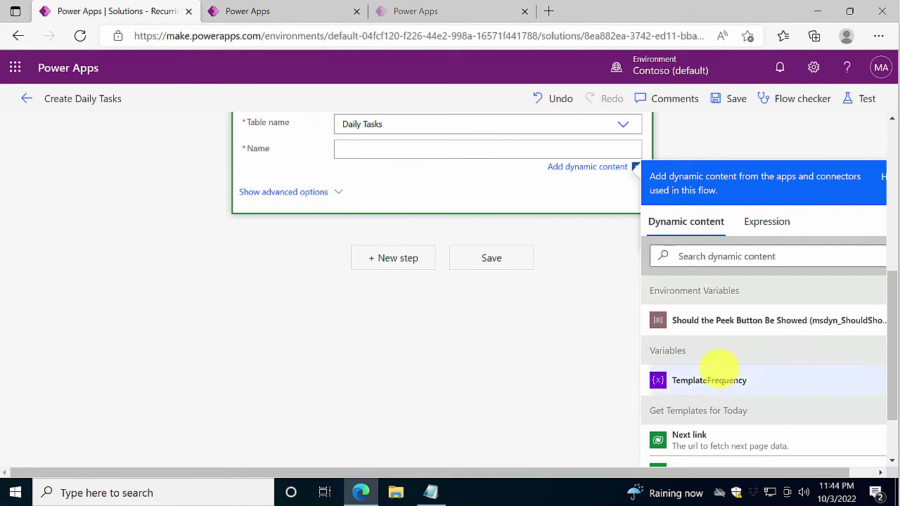
pyautogui.scroll(-1, 699, 414)
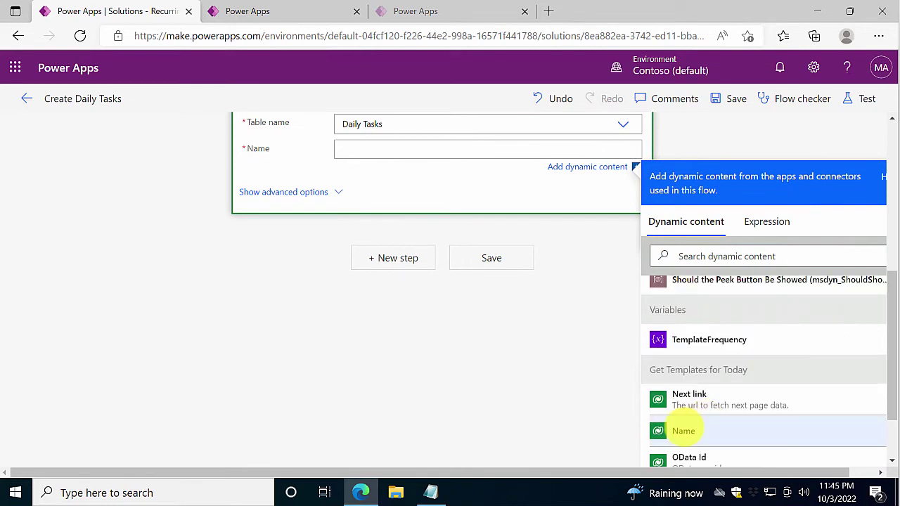
# Step: Set Create Task's Name to each template's Name and rename the loop Lopping Templates for Today
pyautogui.click(681, 430)
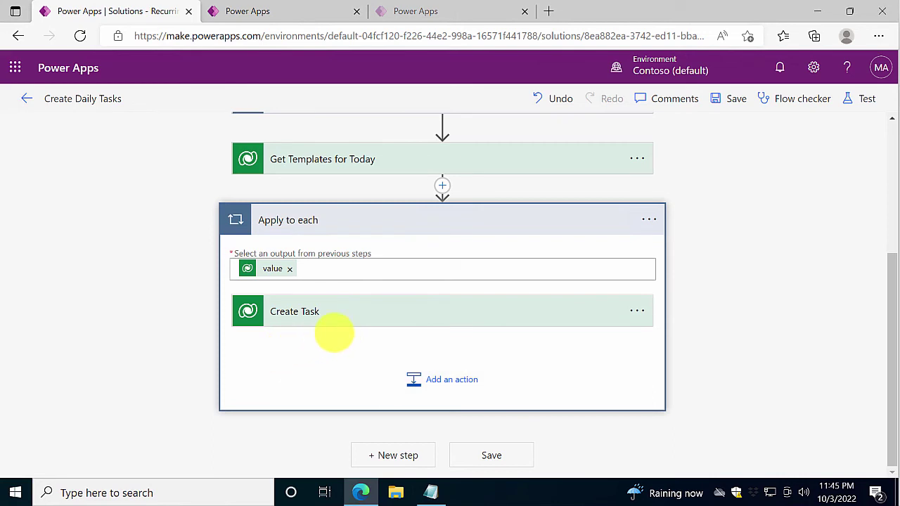
pyautogui.click(648, 219)
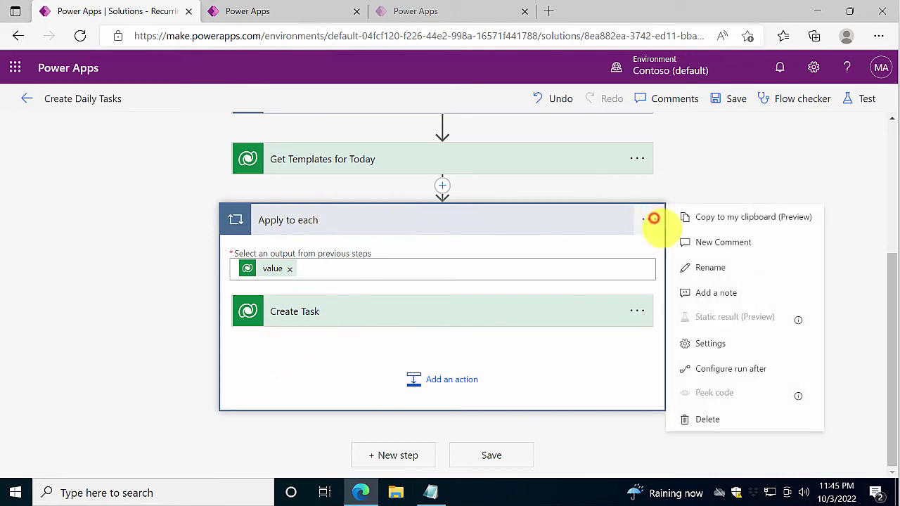
pyautogui.click(710, 267)
pyautogui.write('Lopping Templates for Today')
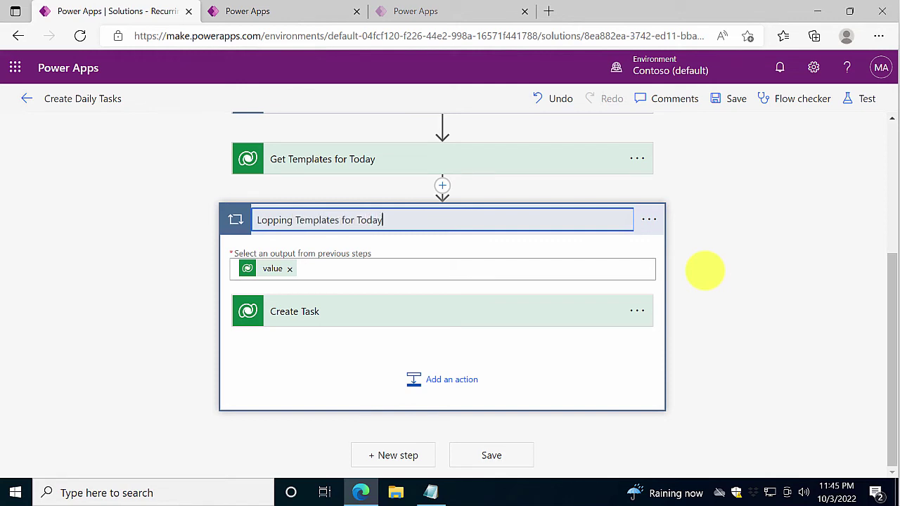
pyautogui.press('Return')
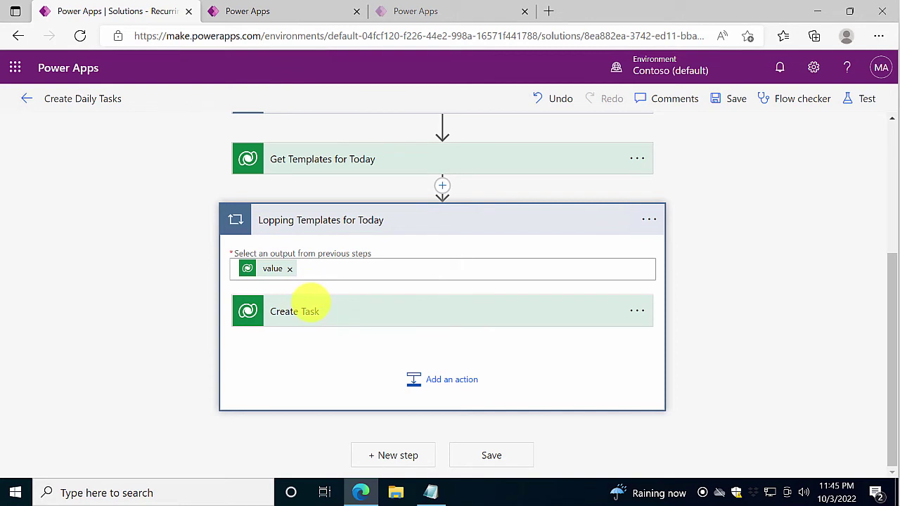
# Step: Set Create Task's Description to the template's Description from the advanced fields
pyautogui.click(310, 302)
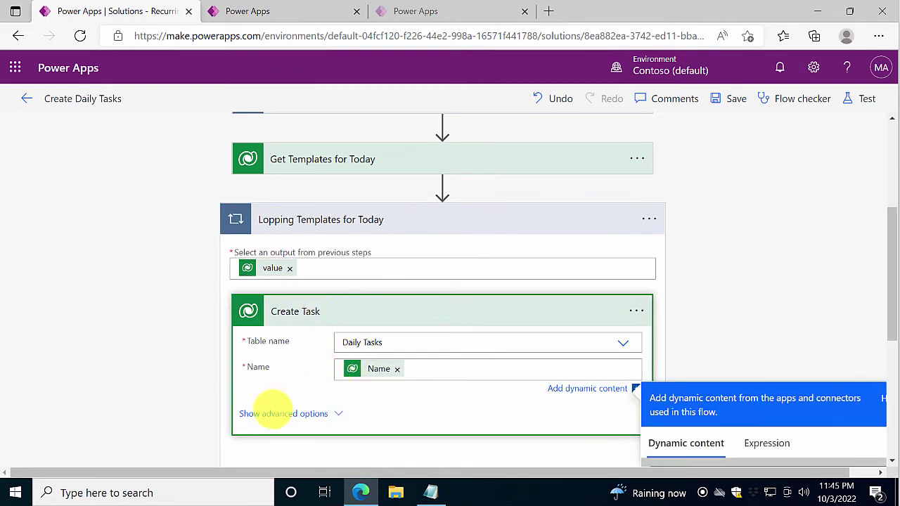
pyautogui.click(273, 409)
pyautogui.scroll(-2, 408, 411)
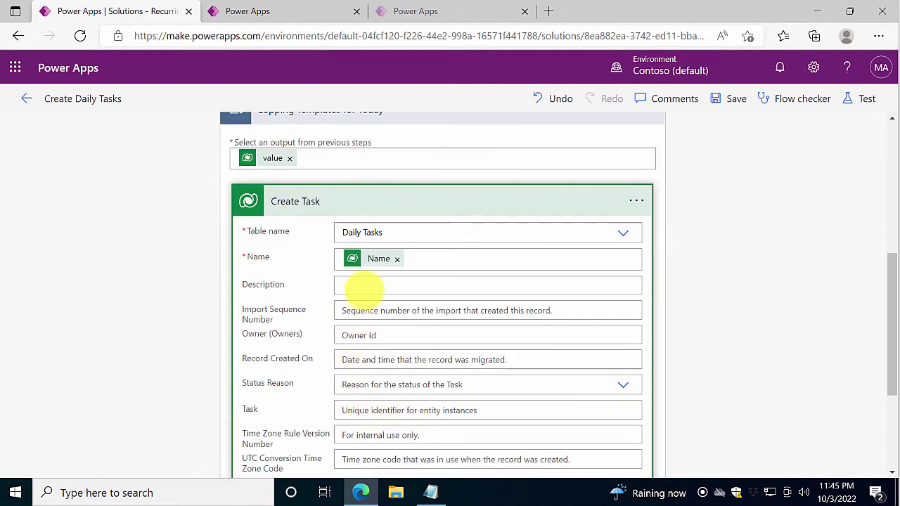
pyautogui.scroll(-1, 700, 352)
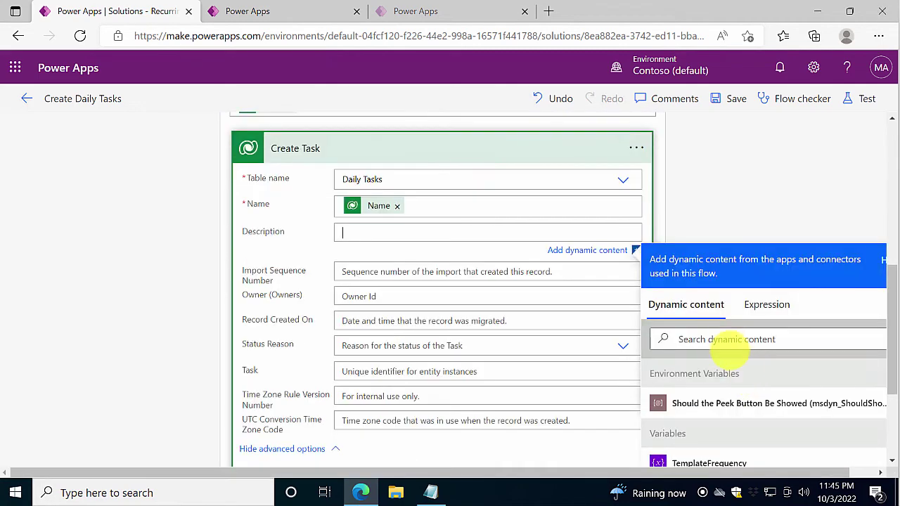
pyautogui.click(720, 340)
pyautogui.write('des')
pyautogui.scroll(-1, 756, 379)
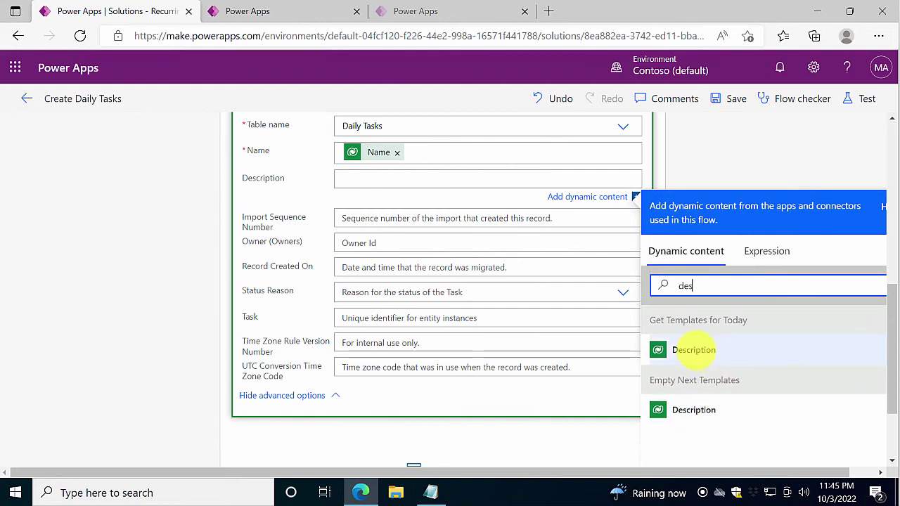
pyautogui.click(693, 349)
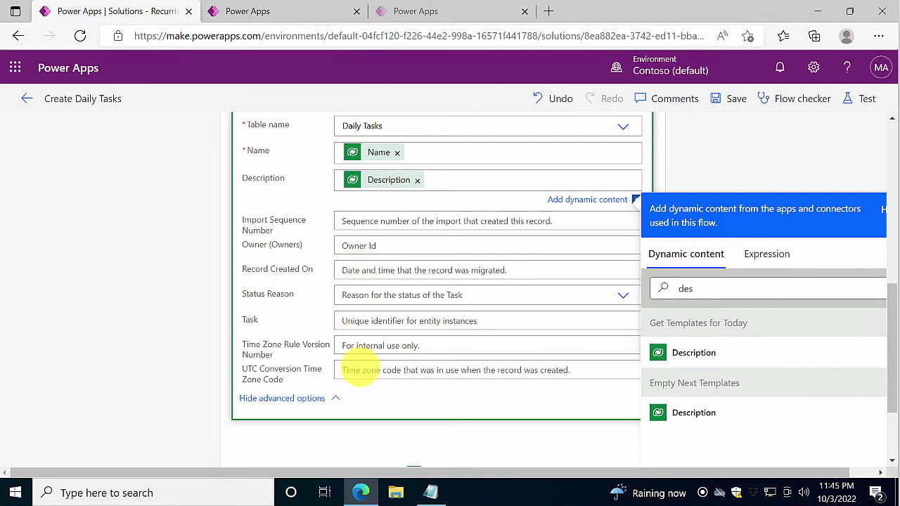
pyautogui.scroll(2, 356, 375)
pyautogui.click(279, 253)
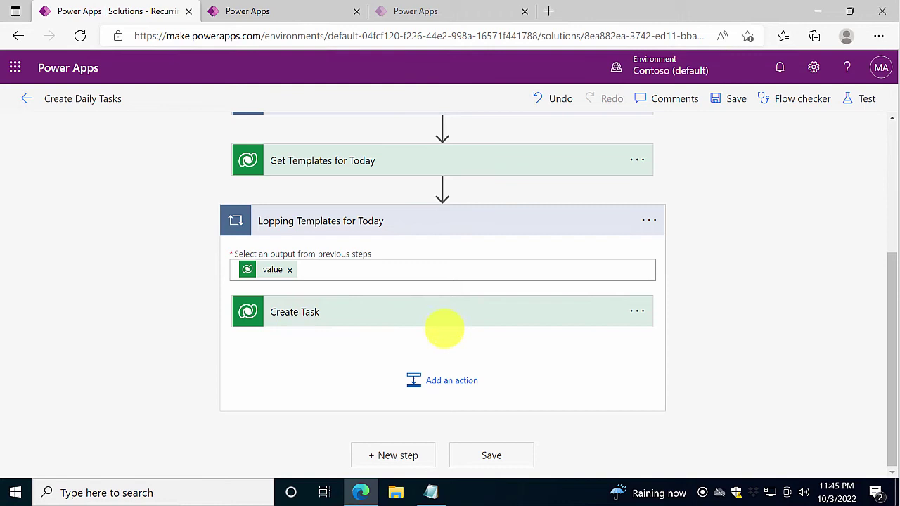
# Step: Add a Microsoft Dataverse 'Update a row' action inside the loop after Create Task
pyautogui.click(431, 380)
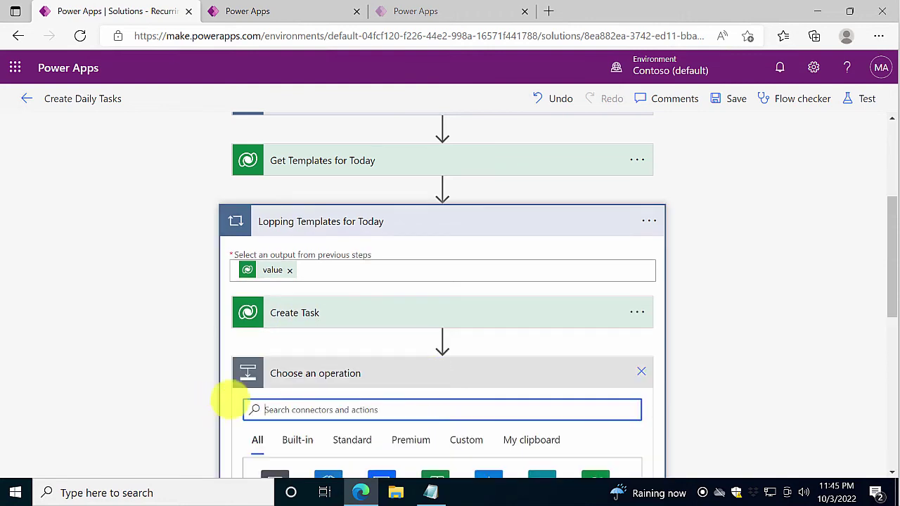
pyautogui.write('u')
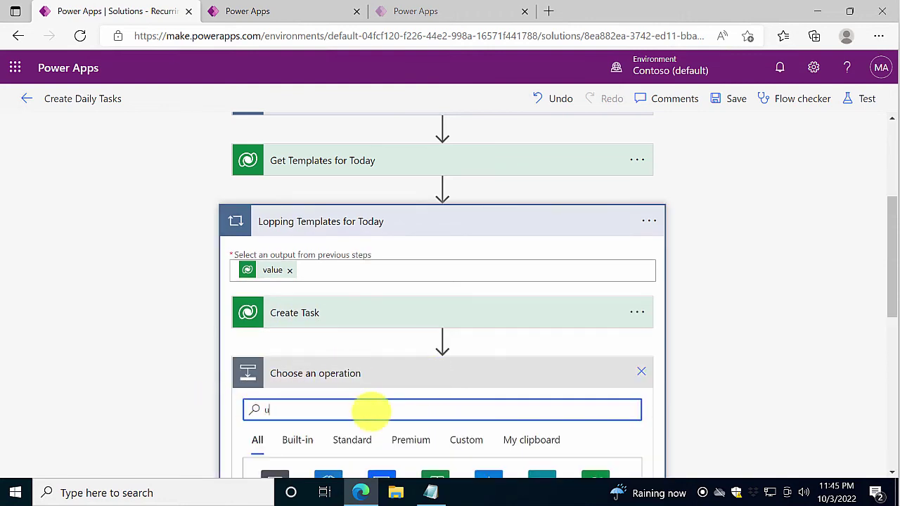
pyautogui.write('pdate r')
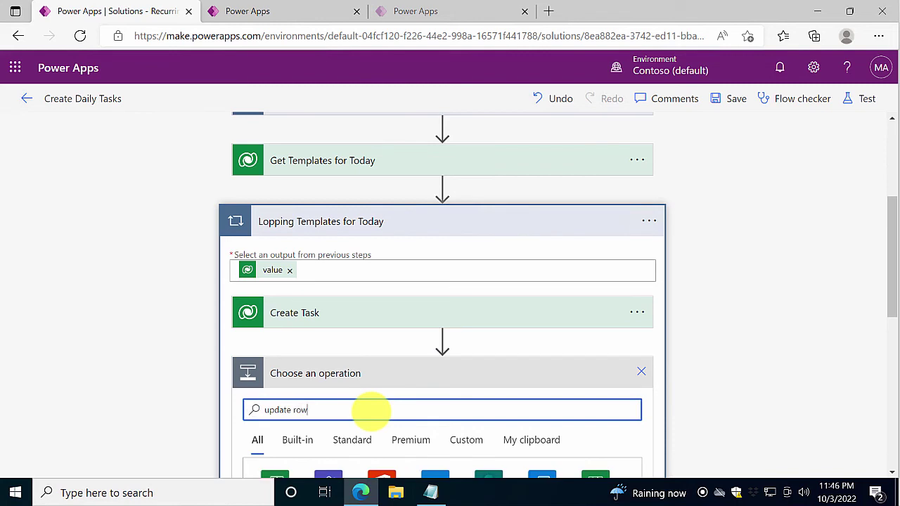
pyautogui.write('ow')
pyautogui.scroll(-2, 609, 352)
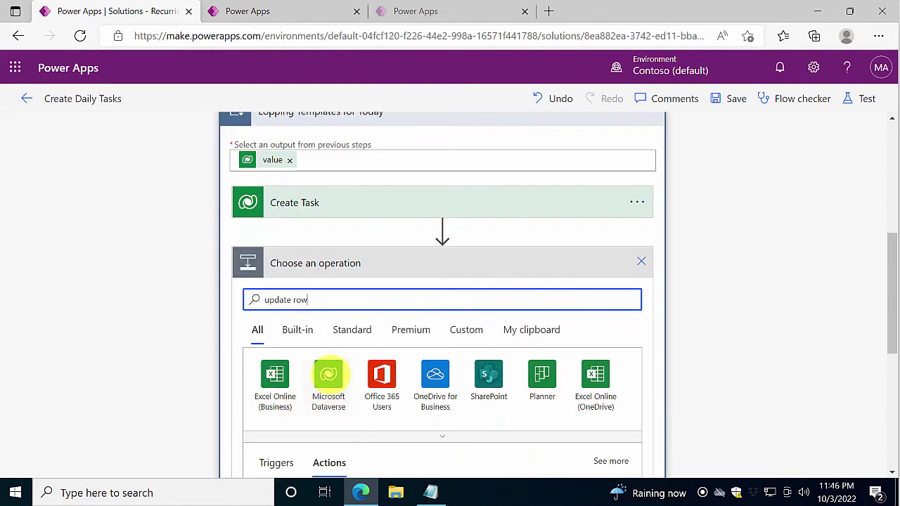
pyautogui.click(328, 373)
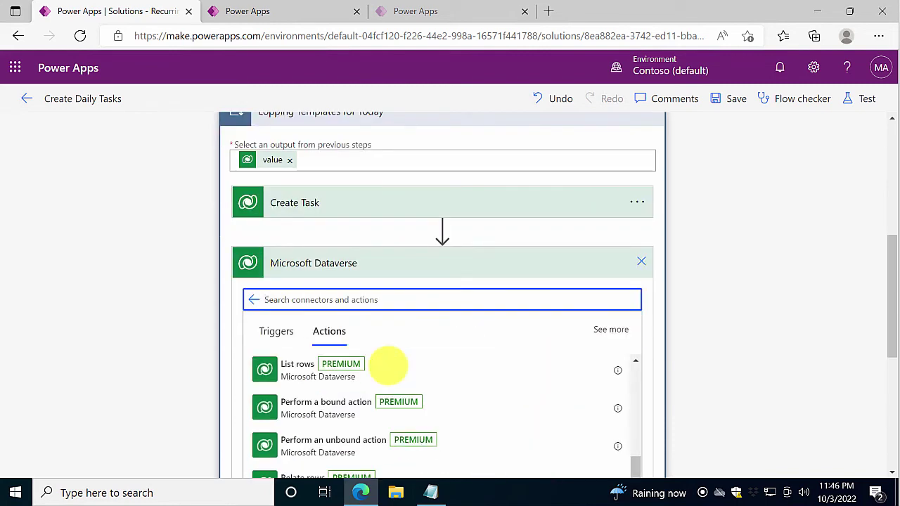
pyautogui.scroll(-1, 383, 376)
pyautogui.scroll(-4, 692, 400)
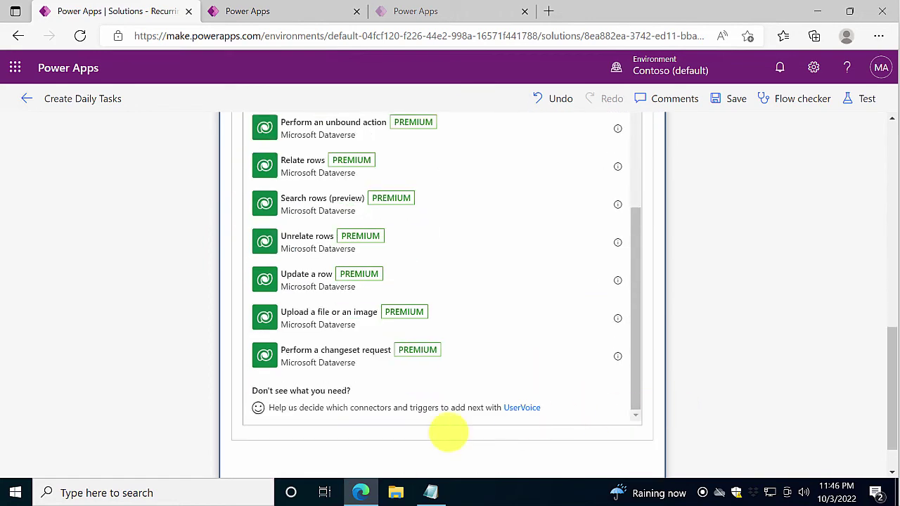
pyautogui.click(321, 274)
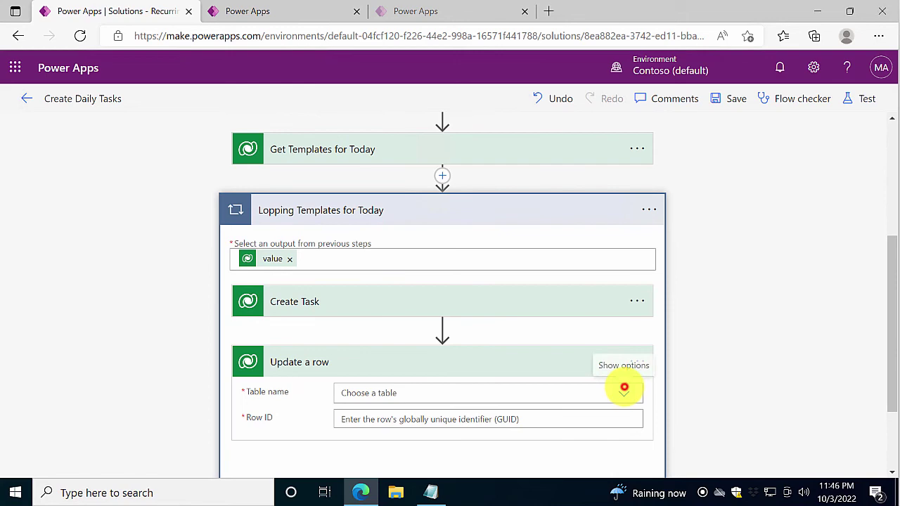
# Step: Set the update's table to Templates and start filling its Row ID
pyautogui.click(624, 391)
pyautogui.scroll(-15, 632, 436)
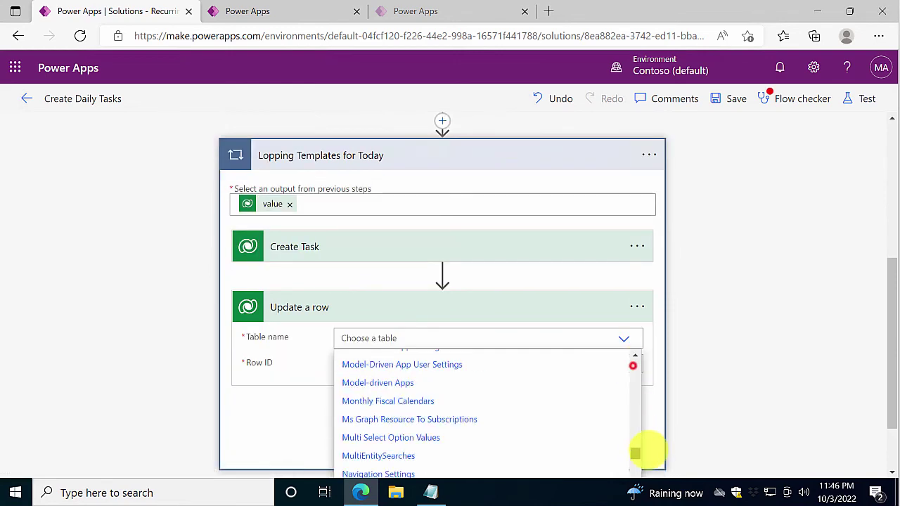
pyautogui.scroll(-15, 617, 440)
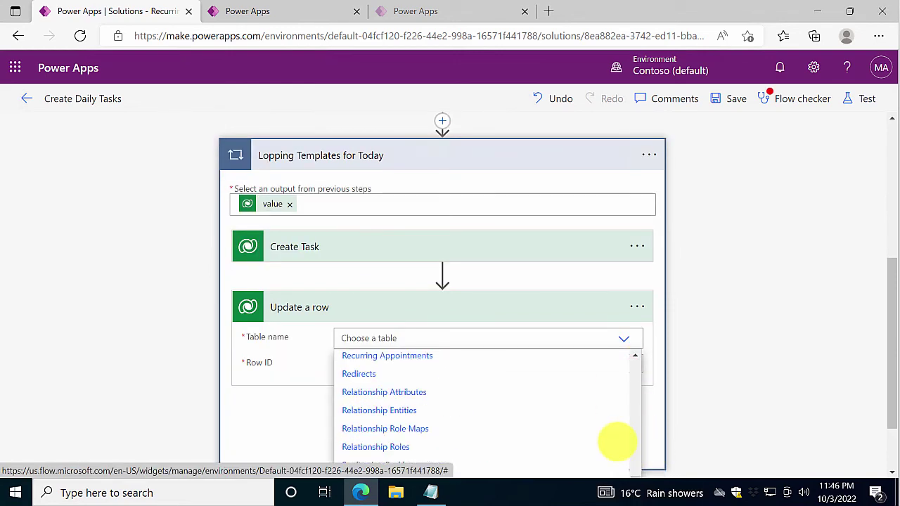
pyautogui.scroll(-15, 616, 441)
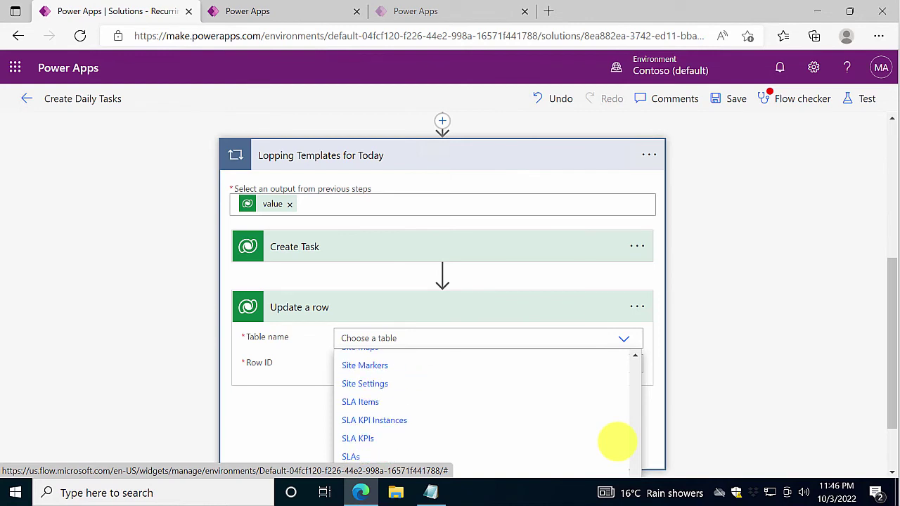
pyautogui.scroll(-2, 449, 420)
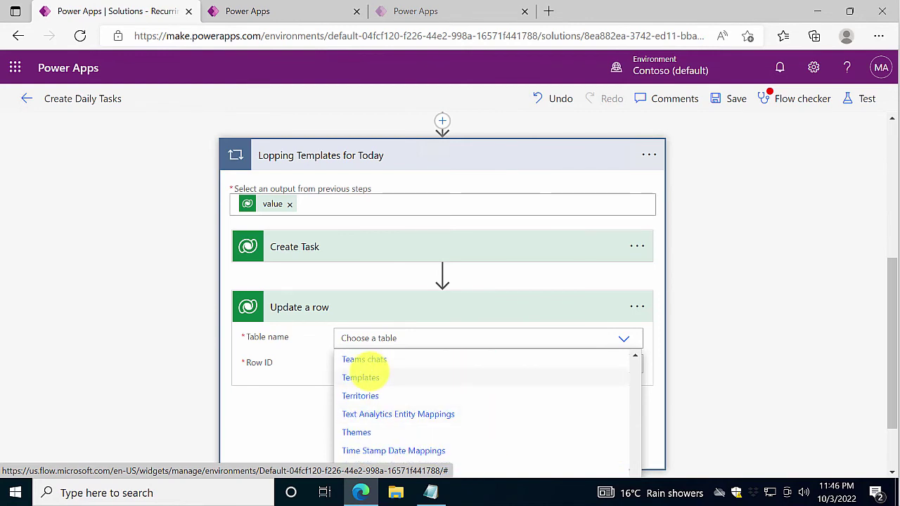
pyautogui.click(369, 372)
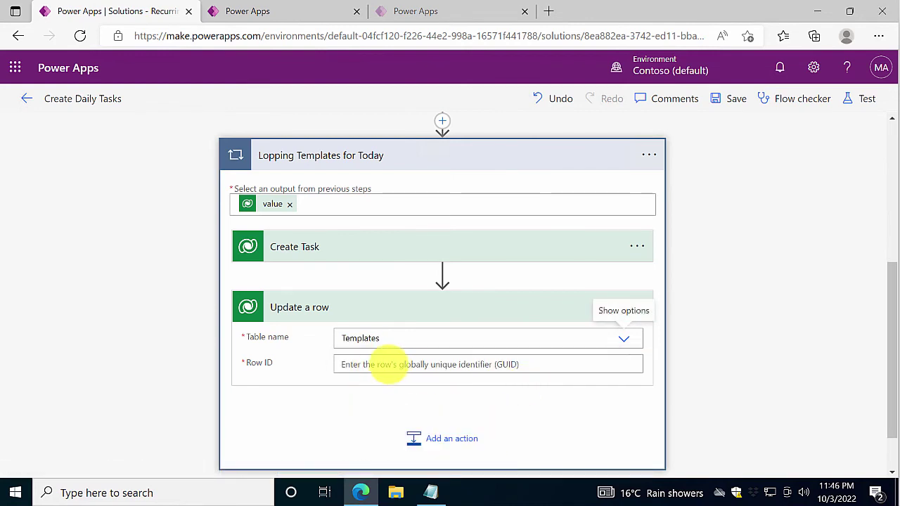
pyautogui.click(388, 364)
# Step: Set the Row ID to the looped template's identifier from dynamic content
pyautogui.scroll(-3, 773, 344)
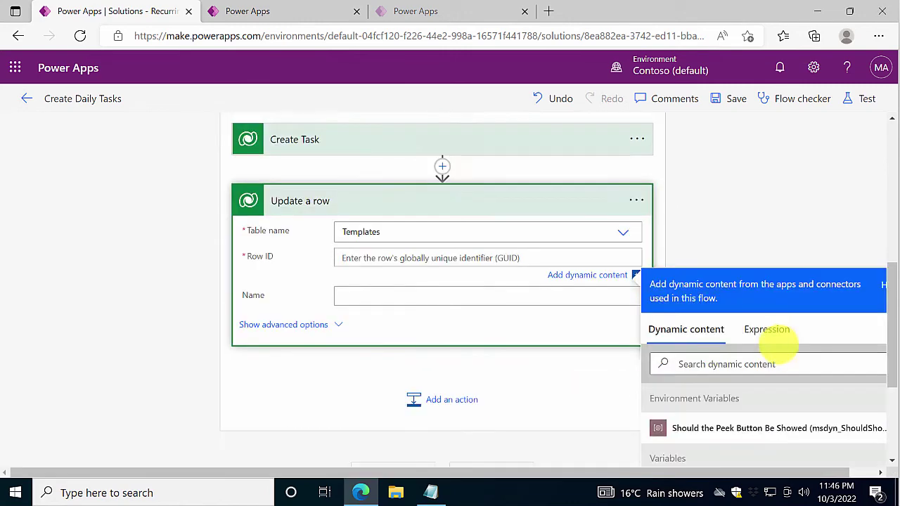
pyautogui.click(736, 317)
pyautogui.write('tempate')
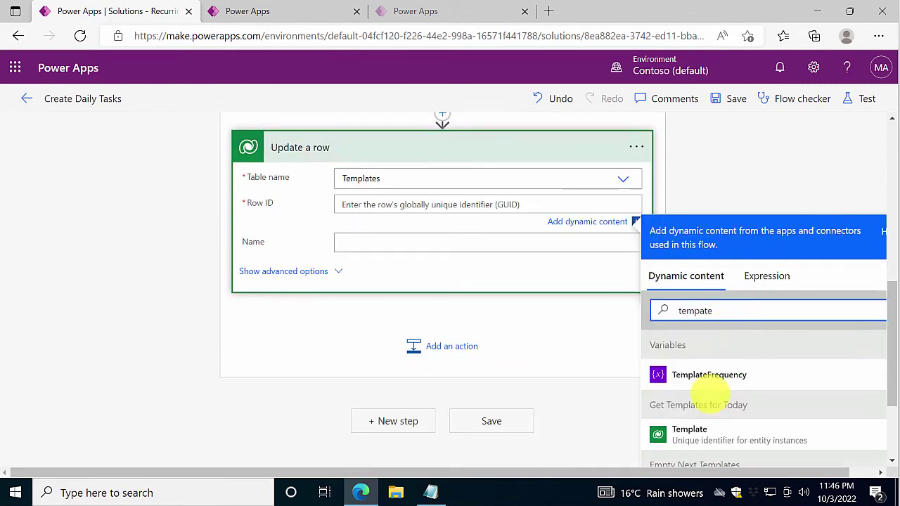
pyautogui.scroll(-1, 710, 407)
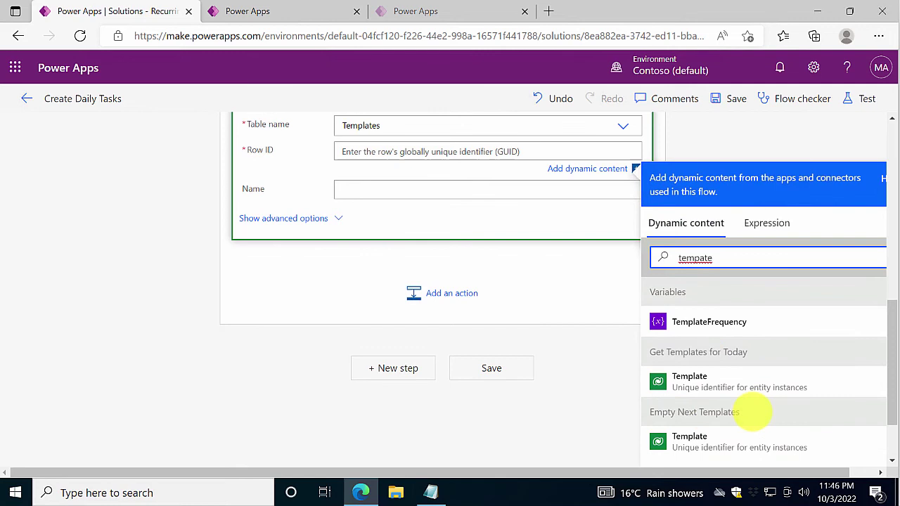
pyautogui.scroll(-2, 752, 412)
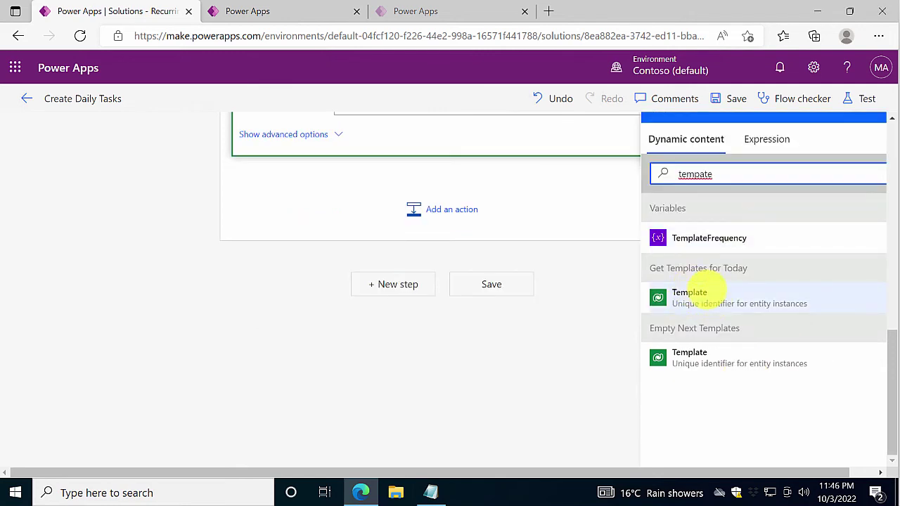
pyautogui.write('e')
pyautogui.press('Left')
pyautogui.press('Left')
pyautogui.press('Left')
pyautogui.write('l')
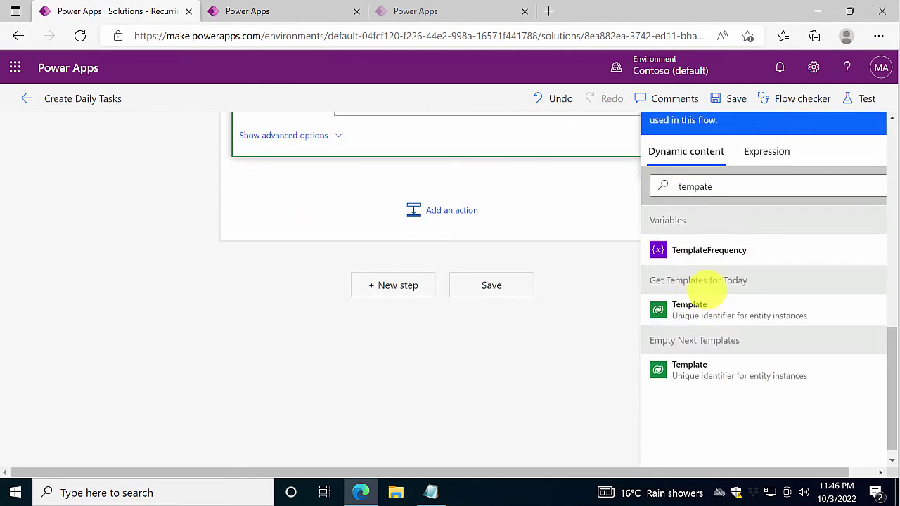
pyautogui.click(694, 304)
pyautogui.scroll(2, 367, 329)
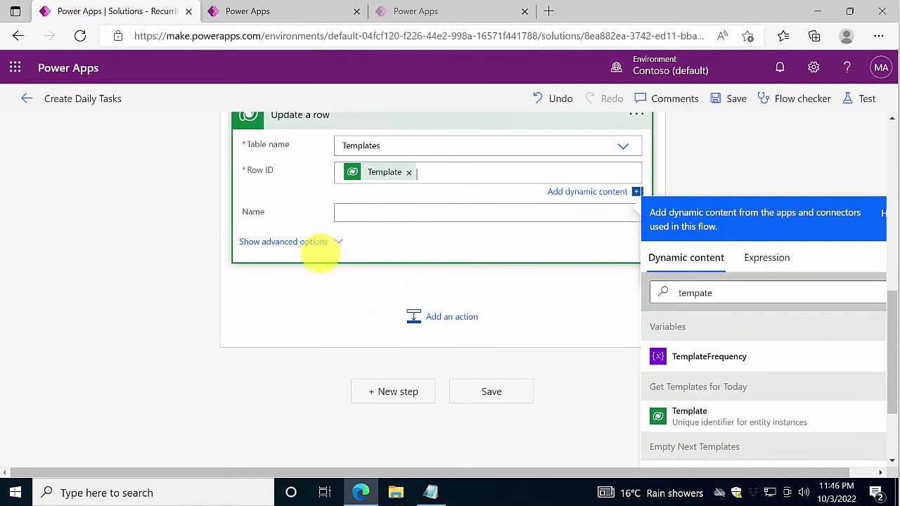
# Step: Set the Next field to the expression null in the advanced options
pyautogui.click(312, 239)
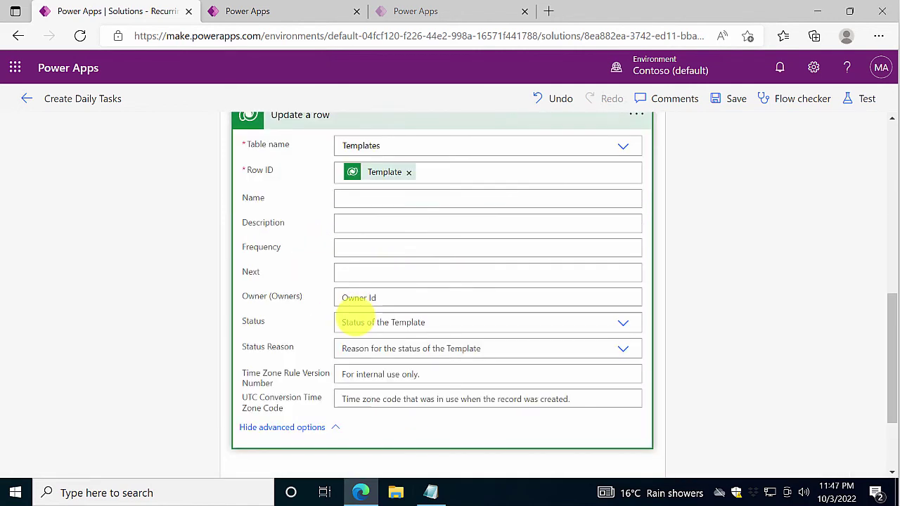
pyautogui.click(350, 271)
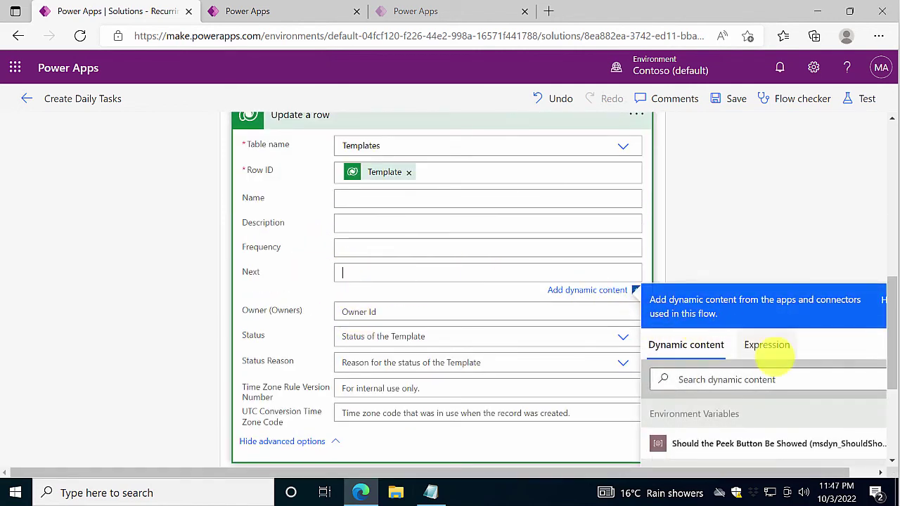
pyautogui.click(778, 343)
pyautogui.write('null')
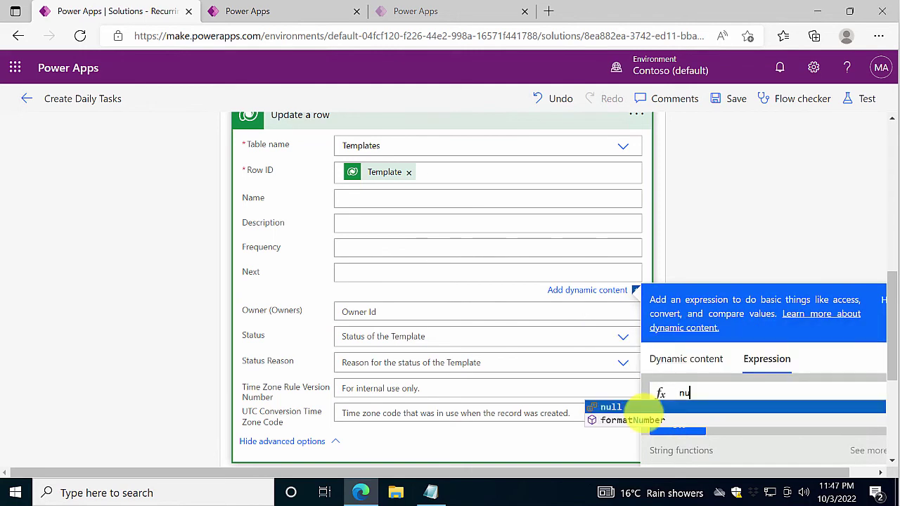
pyautogui.click(607, 408)
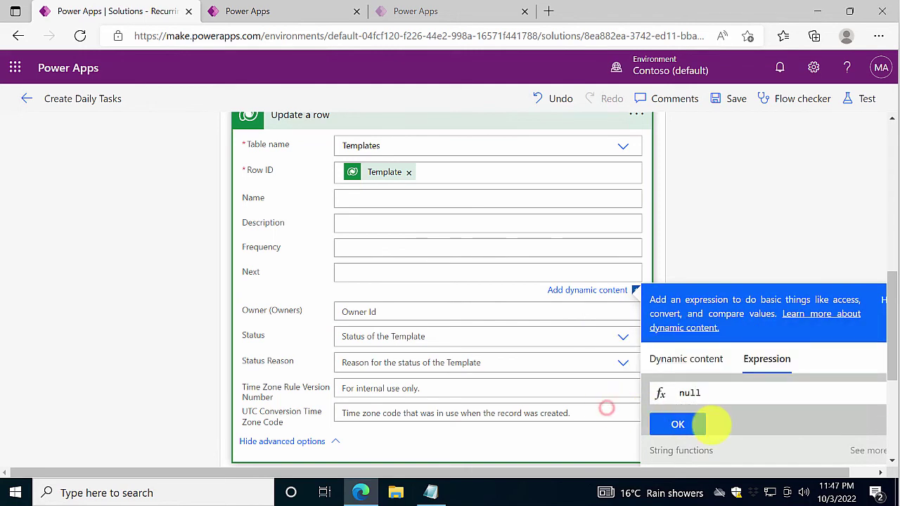
pyautogui.click(676, 423)
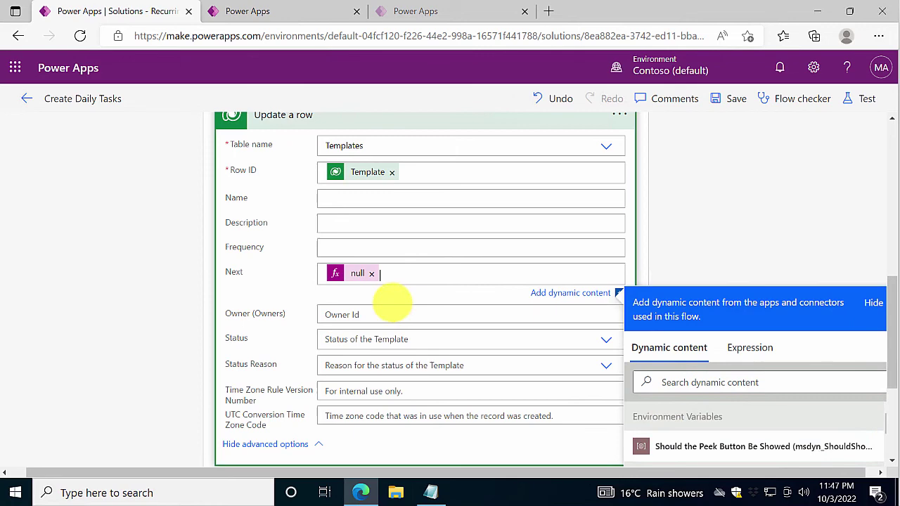
pyautogui.scroll(2, 421, 285)
pyautogui.scroll(1, 571, 222)
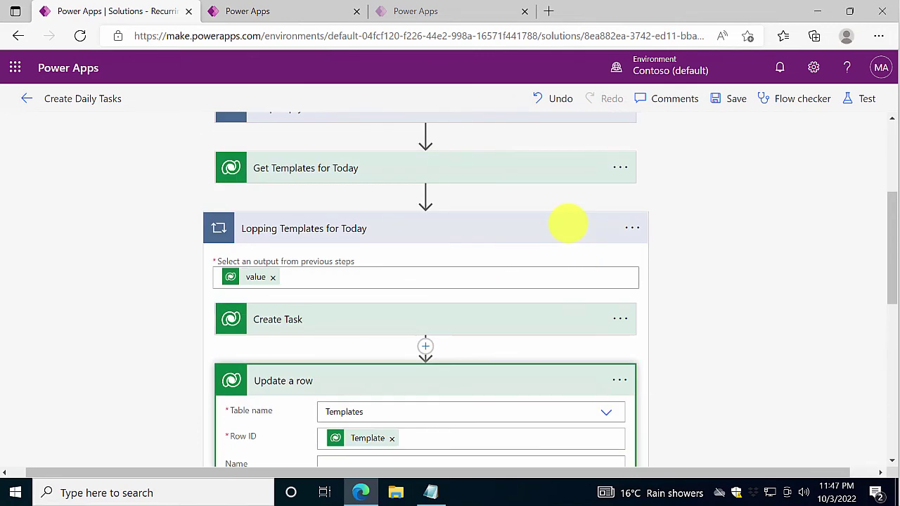
# Step: Save the flow and rename the Create Task step to Create Daily Task
pyautogui.click(733, 96)
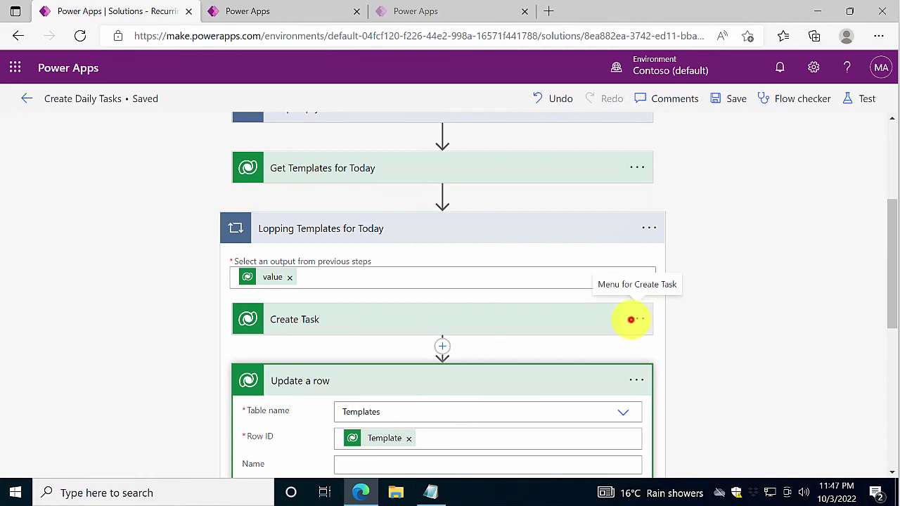
pyautogui.click(630, 320)
pyautogui.click(704, 231)
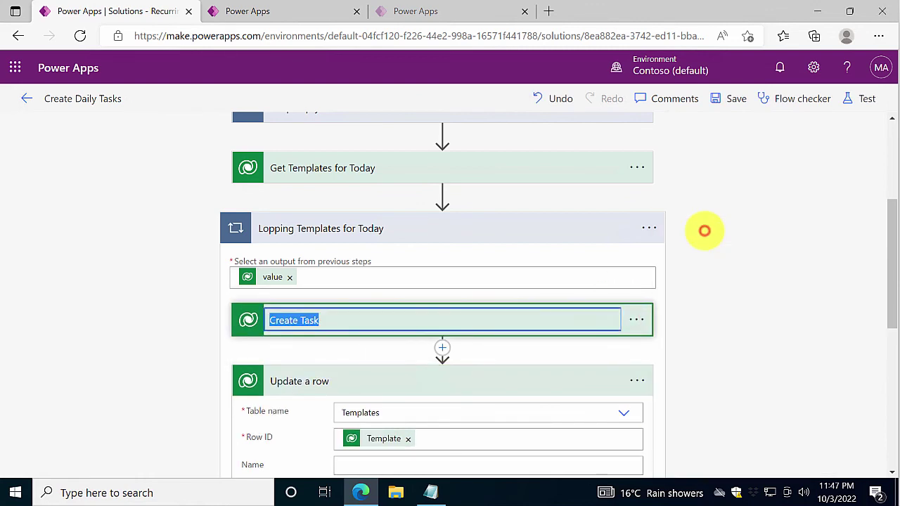
pyautogui.write('Create Daily ')
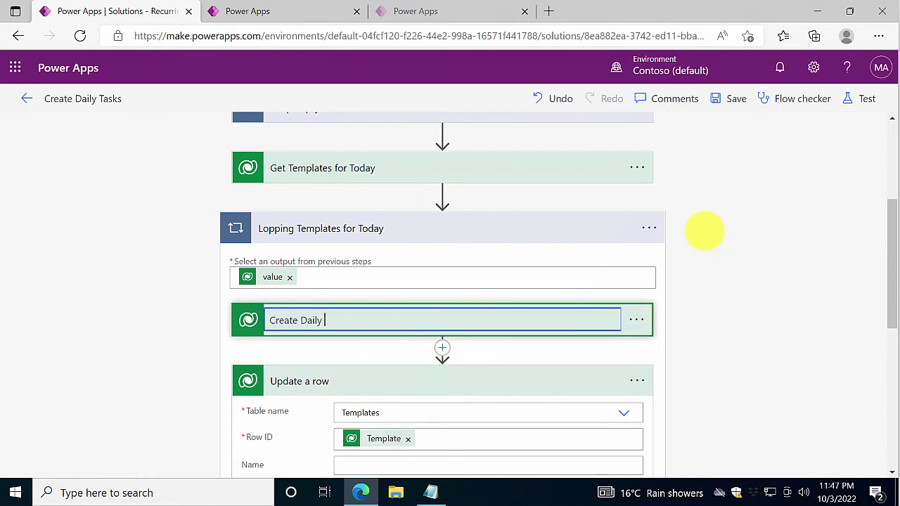
pyautogui.write('Task')
pyautogui.press('Return')
pyautogui.scroll(-1, 661, 347)
# Step: Rename the Update a row step to Update Template to Next Null
pyautogui.click(636, 323)
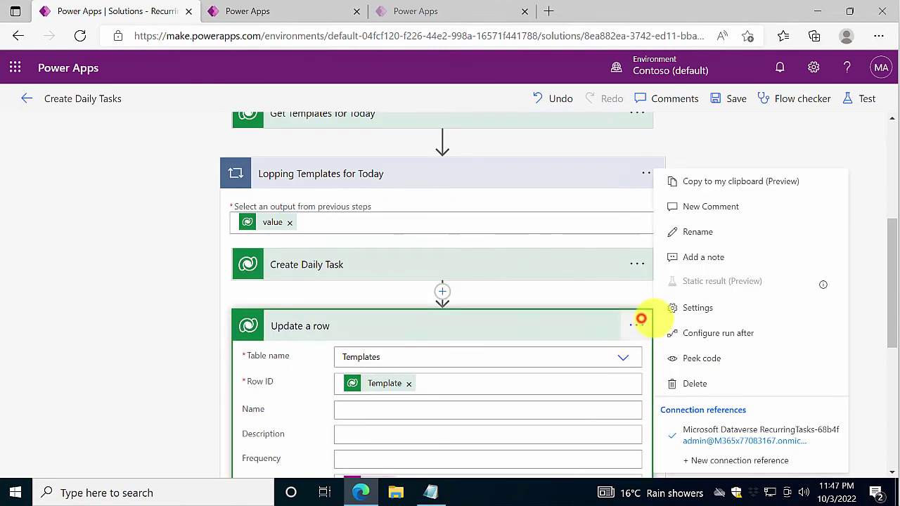
pyautogui.click(703, 234)
pyautogui.press('BackSpace')
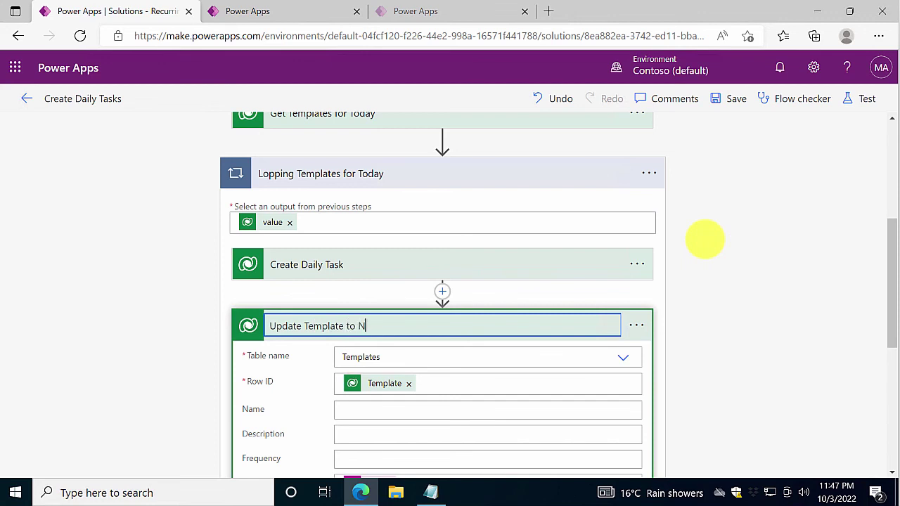
pyautogui.write('Update Template to Next Null')
pyautogui.press('Return')
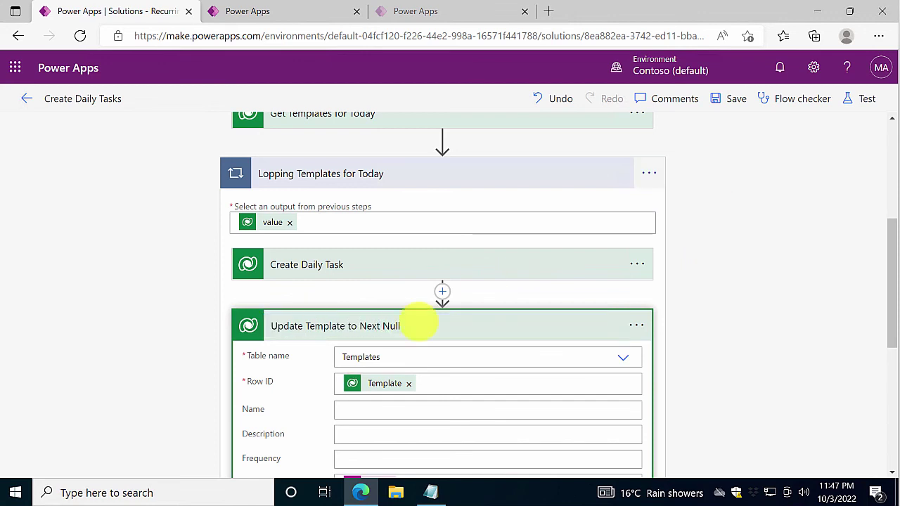
pyautogui.click(350, 326)
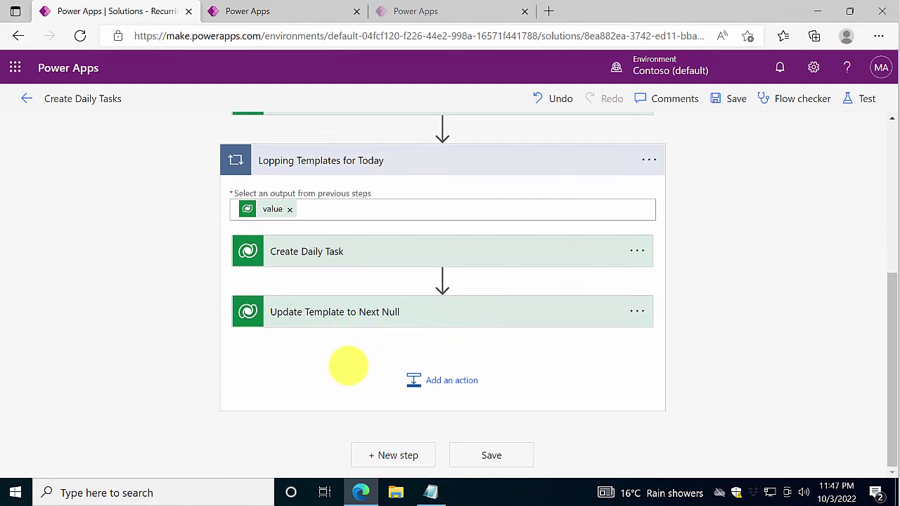
pyautogui.scroll(5, 349, 364)
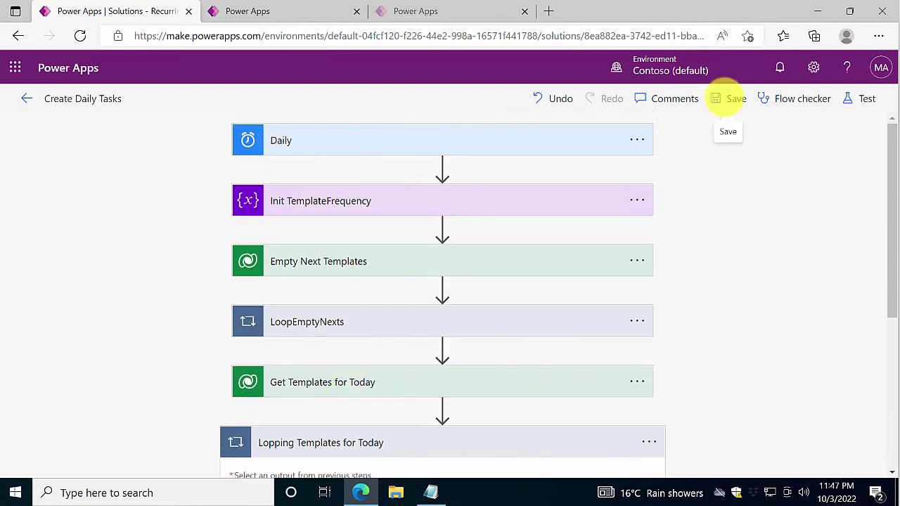
# Step: Save the flow and test it automatically with the trigger from the earlier succeeded run
pyautogui.click(729, 99)
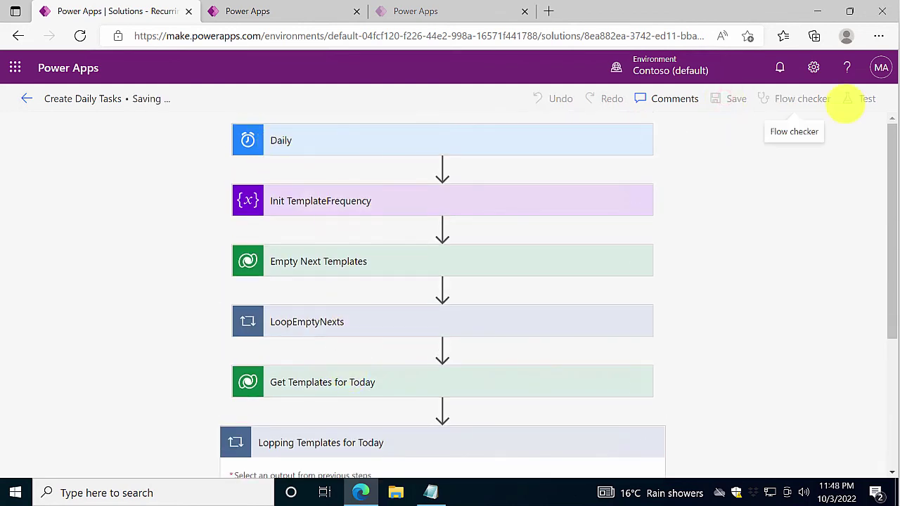
pyautogui.click(850, 101)
pyautogui.click(701, 165)
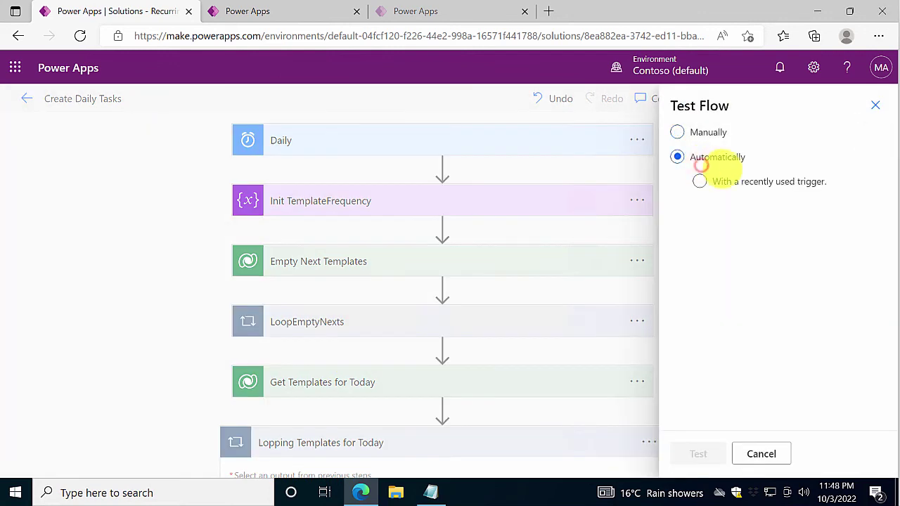
pyautogui.click(718, 185)
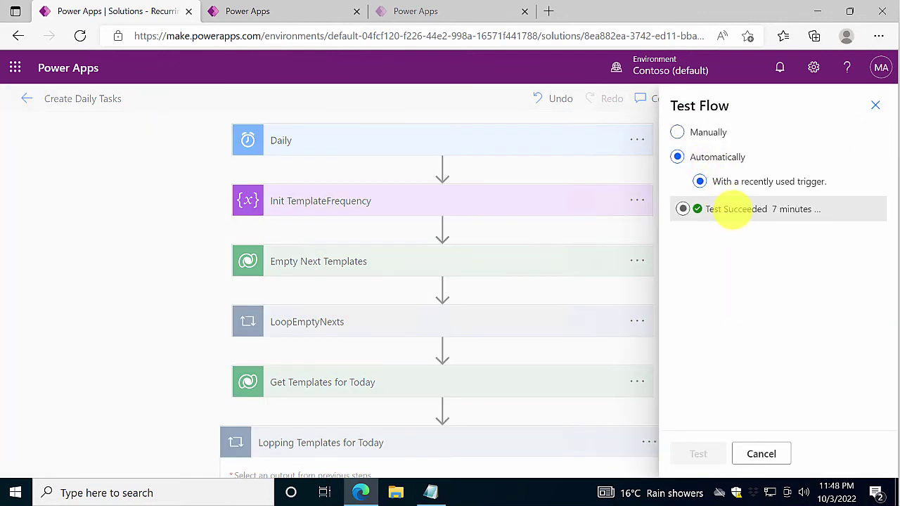
pyautogui.click(730, 209)
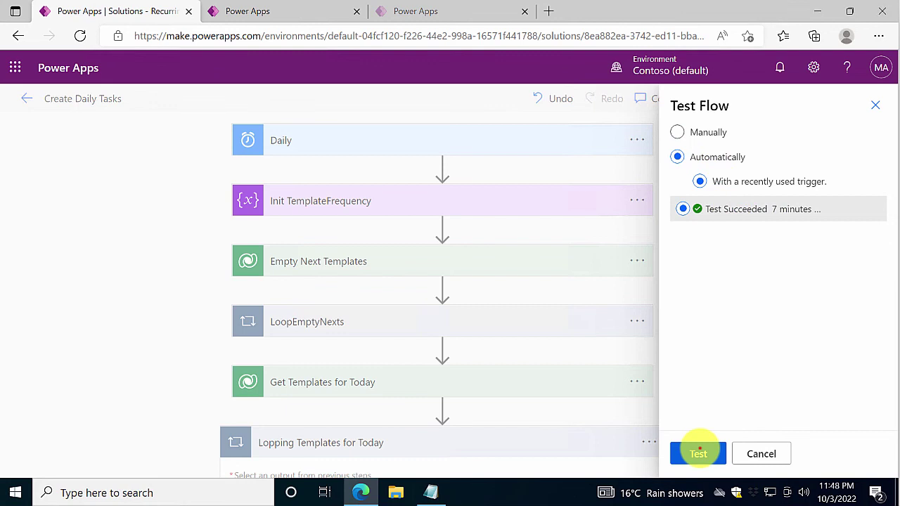
pyautogui.click(699, 451)
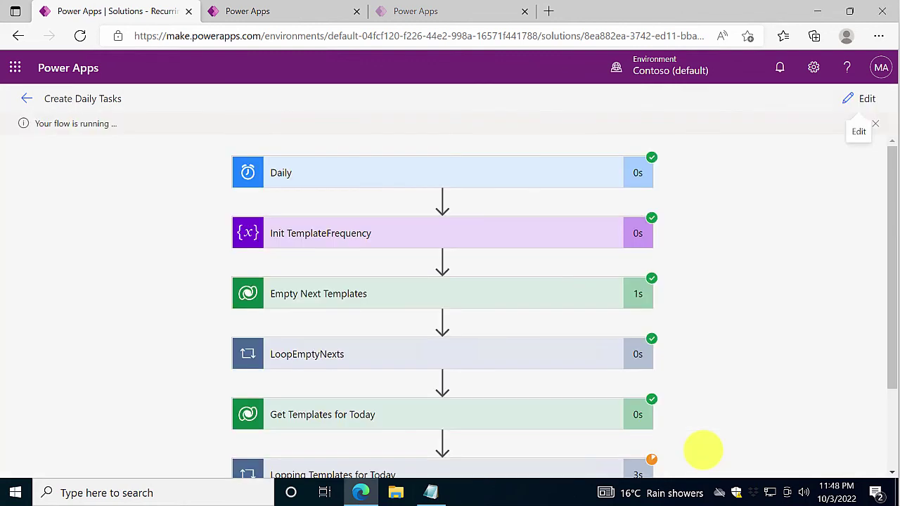
pyautogui.scroll(-3, 719, 352)
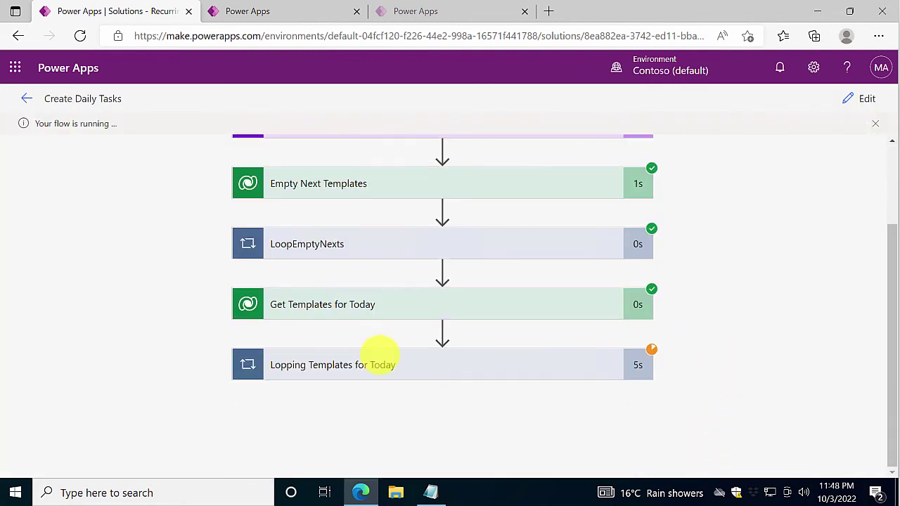
# Step: Refresh Templates to confirm Next is cleared and check Daily Tasks lists Buy fruit and Send invoices
pyautogui.click(281, 10)
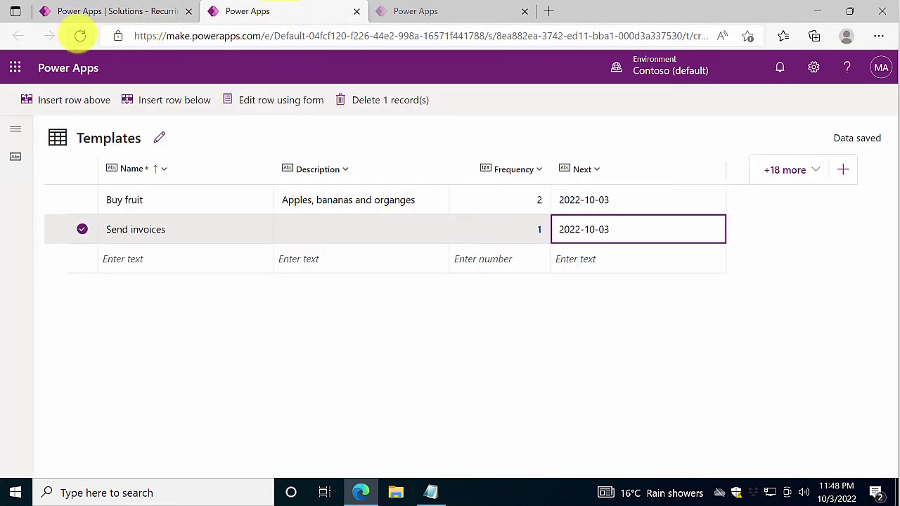
pyautogui.click(80, 36)
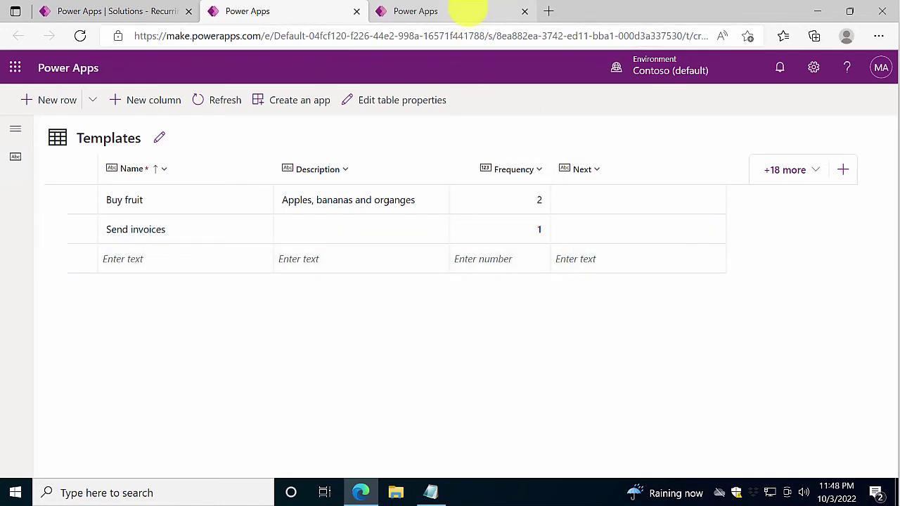
pyautogui.click(450, 13)
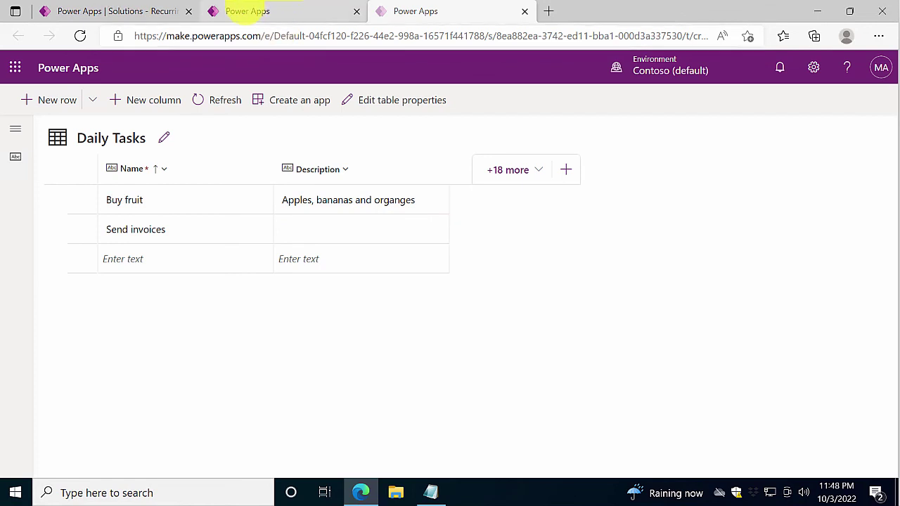
pyautogui.click(246, 10)
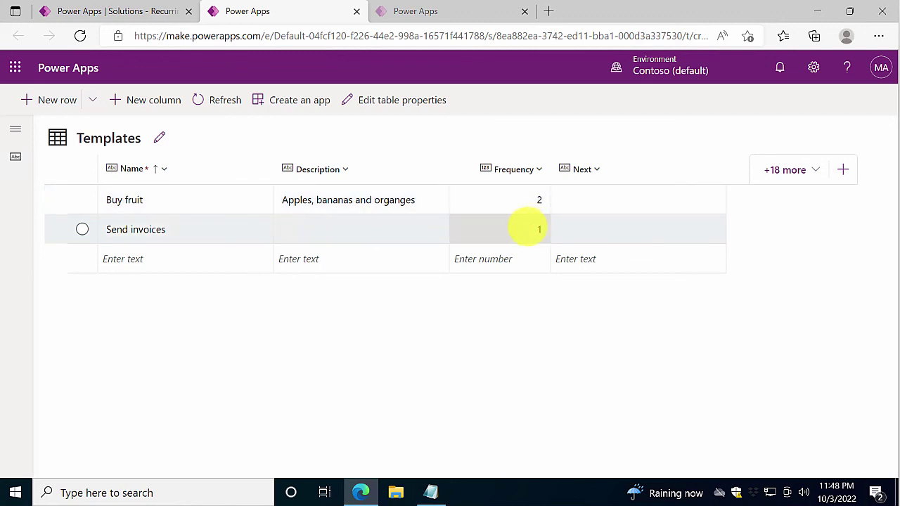
pyautogui.click(116, 11)
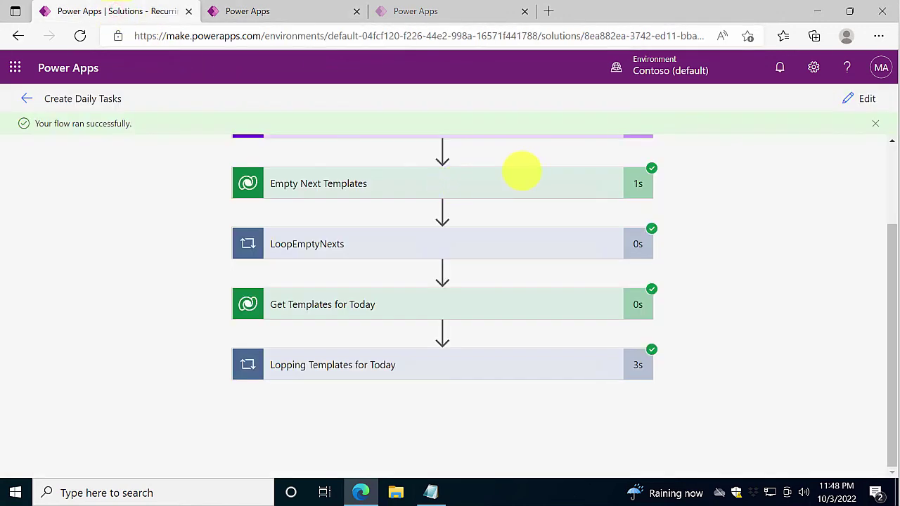
pyautogui.scroll(2, 521, 171)
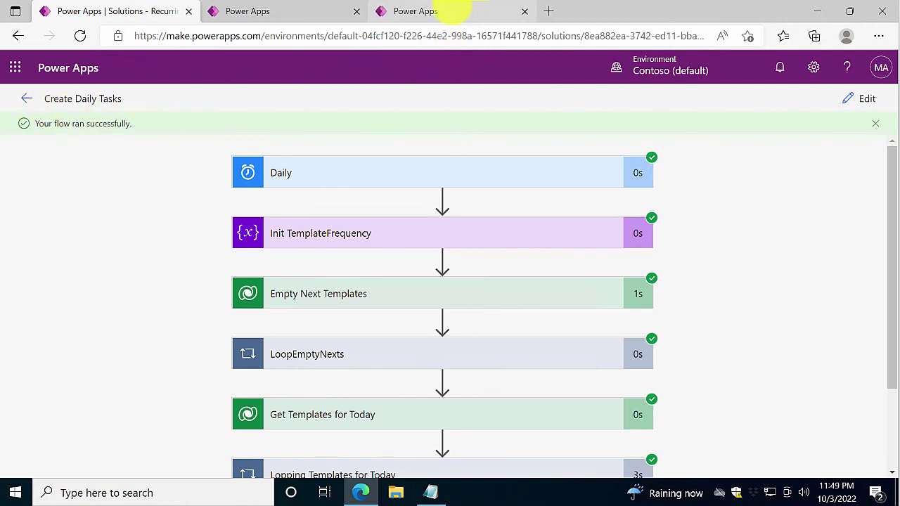
pyautogui.click(450, 9)
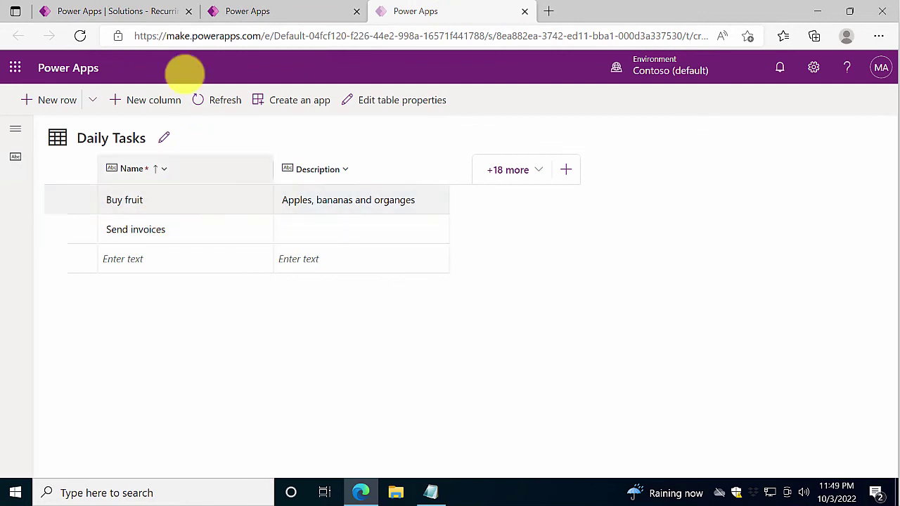
pyautogui.click(111, 13)
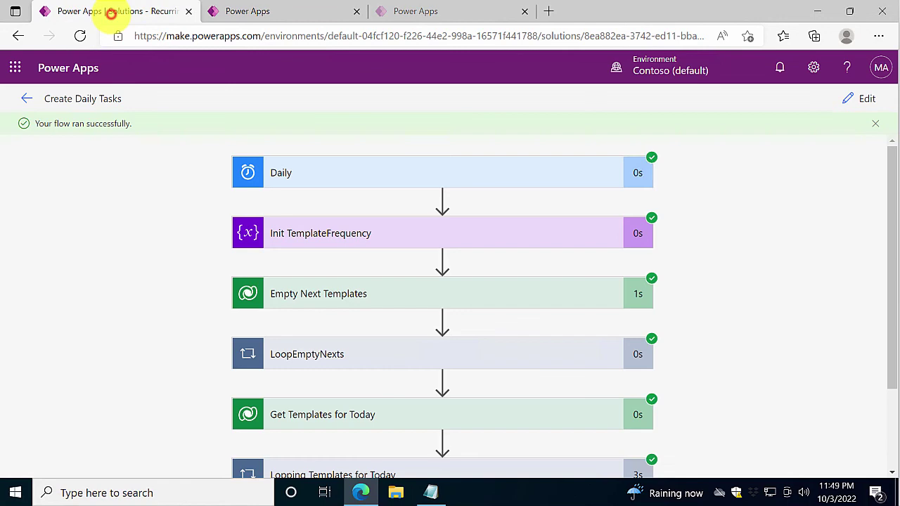